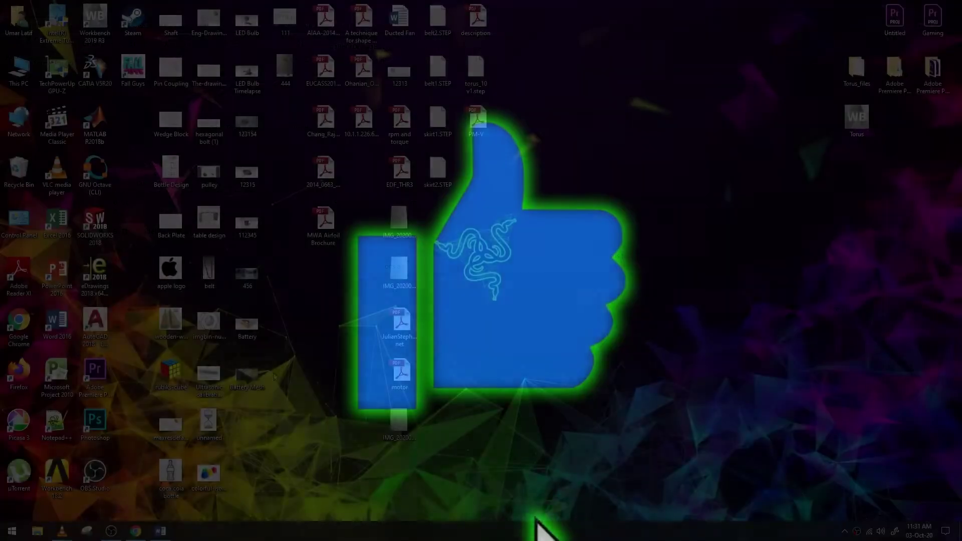
# - Search 'naca 23' and bring up the tutorial showing GSD_PointSplineLoftFromExcel in CATIA's command folder
pyautogui.write('naca 23')
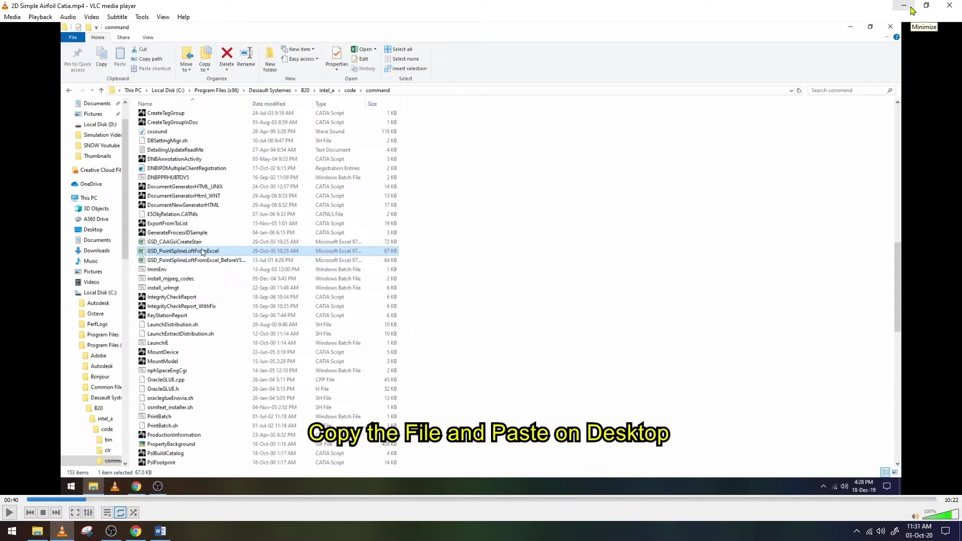
# - Copy the GSD_PointSplineLoftFromExcel workbook from the command folder onto the desktop
pyautogui.click(910, 8)
pyautogui.doubleClick(128, 77)
pyautogui.scroll(-8, 150, 208)
pyautogui.scroll(-8, 157, 205)
pyautogui.scroll(5, 161, 166)
pyautogui.click(907, 7)
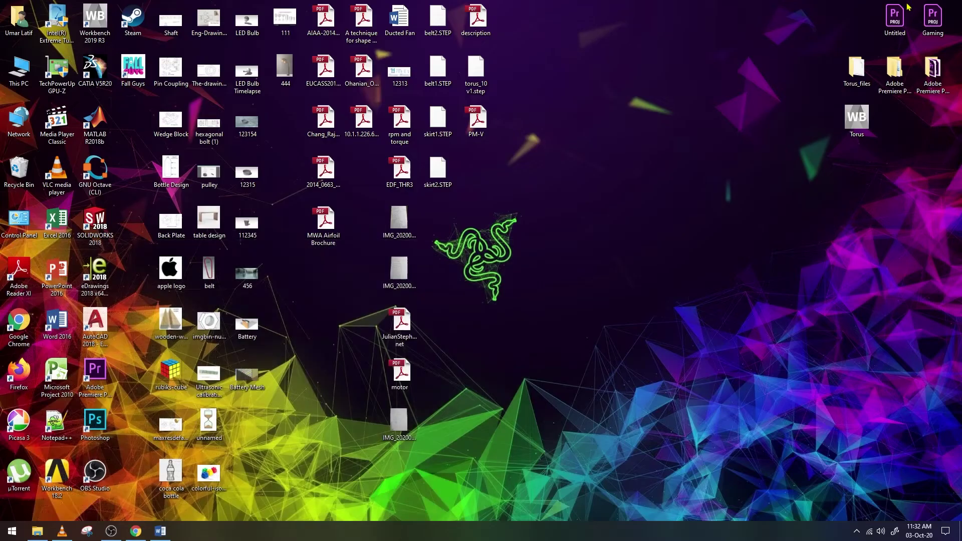
pyautogui.moveTo(626, 10); pyautogui.dragTo(448, 25)
# - Open the desktop workbook in Excel, clear the old coordinate data and paste the end markers
pyautogui.rightClick(450, 27)
pyautogui.click(473, 31)
pyautogui.moveTo(30, 132); pyautogui.dragTo(130, 270)
pyautogui.press('Delete')
pyautogui.moveTo(30, 276); pyautogui.dragTo(32, 299)
pyautogui.write('EndCurve EndLoft End')
# - Copy the airfoil coordinates from the web page and launch CATIA V5
pyautogui.click(903, 7)
pyautogui.click(136, 531)
pyautogui.click(493, 376)
pyautogui.click(904, 7)
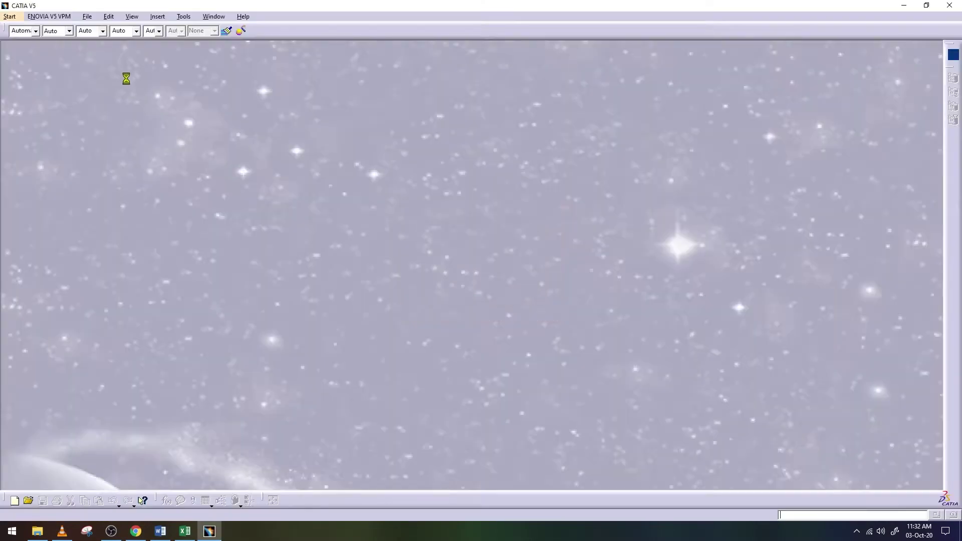
pyautogui.hotkey('alt', 'Tab')
# - Paste the airfoil coordinates into B3, narrow column B and split it with Text to Columns
pyautogui.hotkey('ctrl', 'v')
pyautogui.moveTo(110, 106); pyautogui.dragTo(93, 106)
pyautogui.click(190, 24)
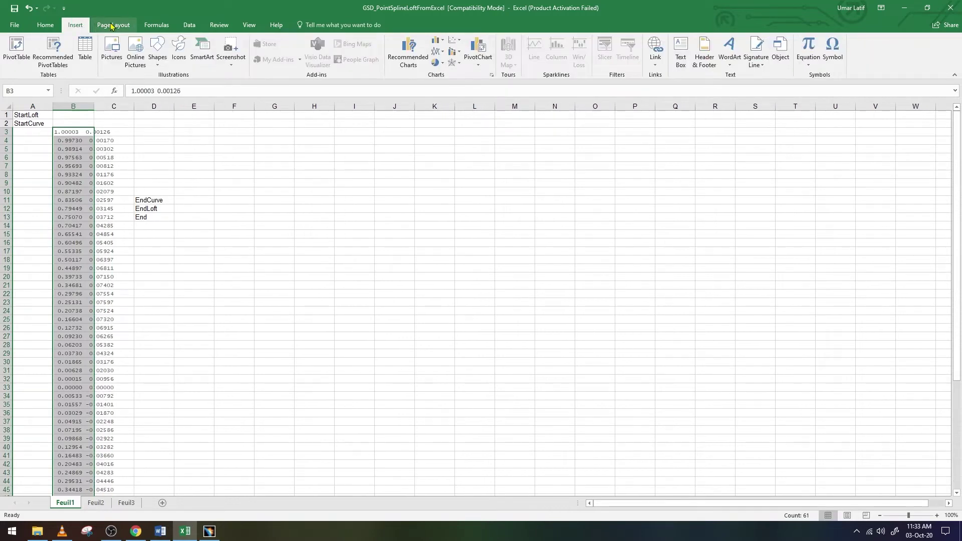
pyautogui.click(416, 50)
pyautogui.click(392, 346)
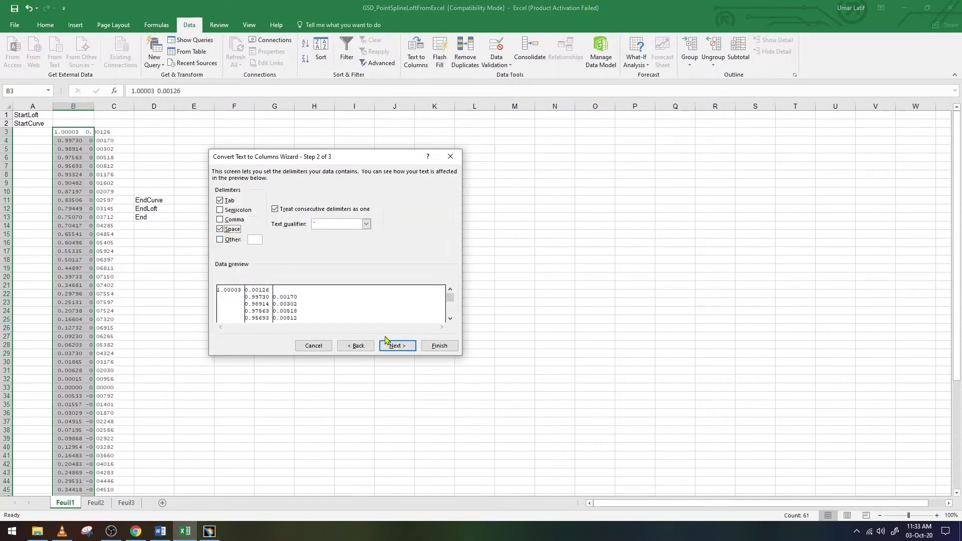
pyautogui.click(436, 346)
pyautogui.click(474, 294)
pyautogui.moveTo(94, 106); pyautogui.dragTo(98, 520)
# - Retry the Text to Columns split on column B, then undo the split
pyautogui.click(416, 50)
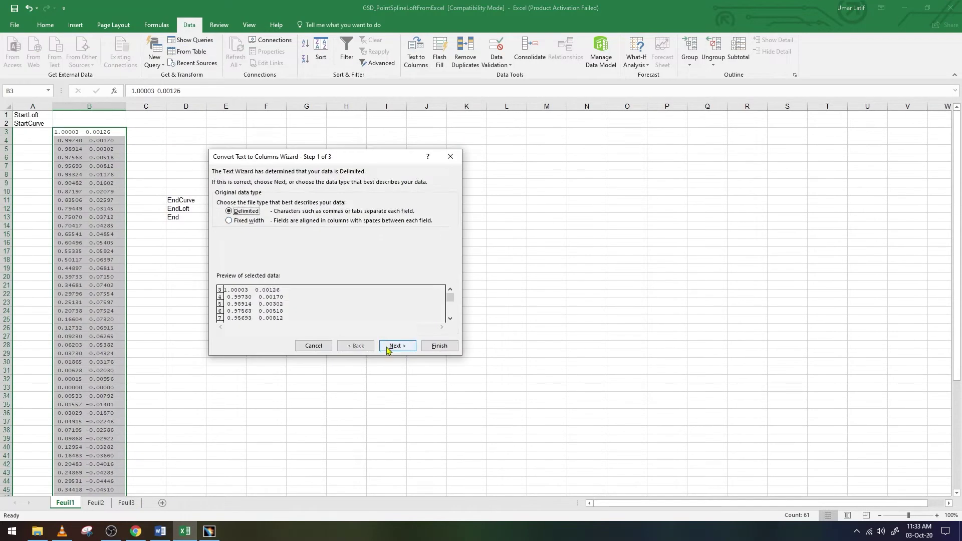
pyautogui.click(396, 346)
pyautogui.click(439, 345)
pyautogui.click(503, 294)
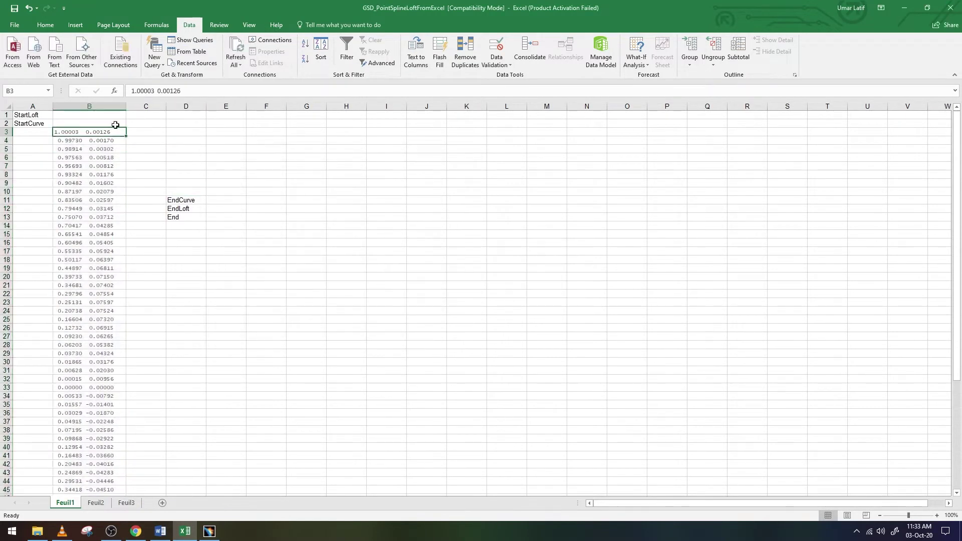
pyautogui.click(89, 106)
pyautogui.click(416, 50)
pyautogui.click(397, 346)
pyautogui.click(440, 346)
pyautogui.click(457, 294)
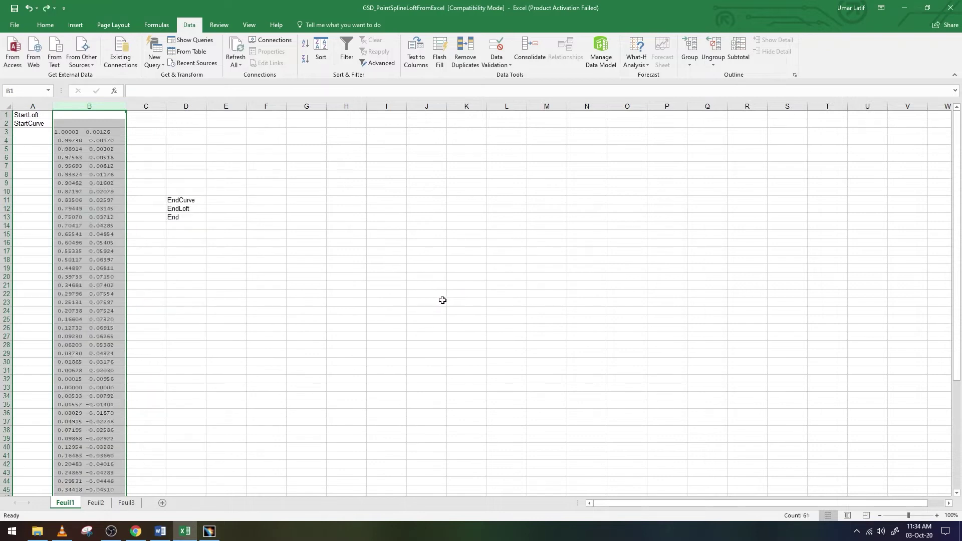
pyautogui.hotkey('ctrl', 'z')
pyautogui.hotkey('ctrl', 'z')
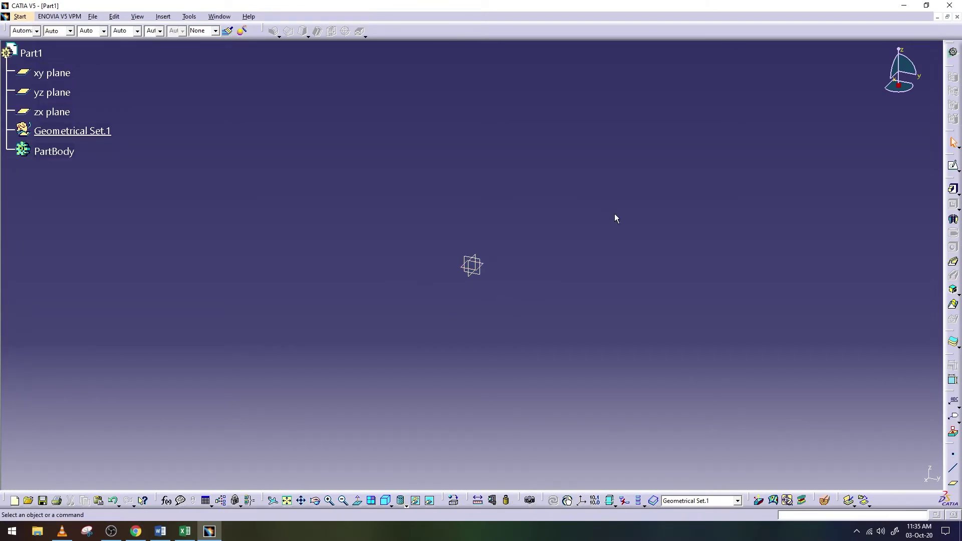
# - Minimize CATIA's blank Part1 to return to the NACA 23012 workbook
pyautogui.click(905, 10)
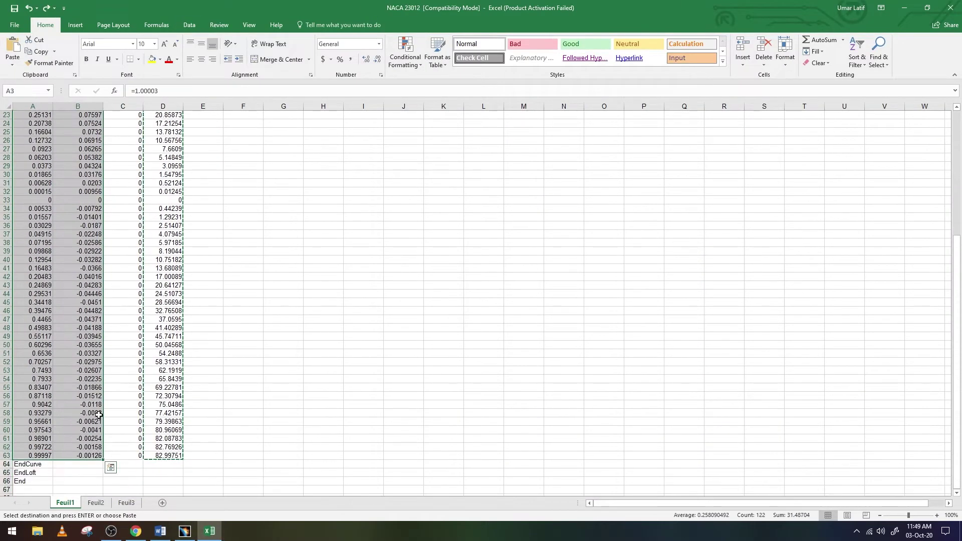
# - Move the coordinates to columns D:E and enter =D3*83 in A3 and =E3*83 in B3
pyautogui.press('Left')
pyautogui.hotkey('ctrl', 'v')
pyautogui.press('Home')
pyautogui.write('=')
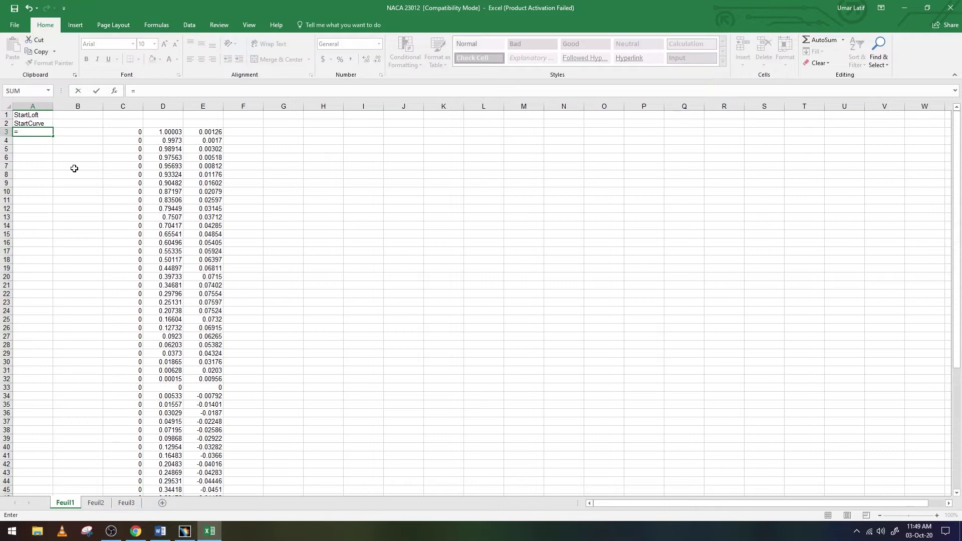
pyautogui.write('D3*83')
pyautogui.press('Tab')
pyautogui.click(145, 91)
pyautogui.write('=E3*83')
pyautogui.press('Return')
# - Fill the A3 and B3 scaling formulas down to row 63
pyautogui.click(32, 132)
pyautogui.moveTo(52, 136); pyautogui.dragTo(53, 496)
pyautogui.click(78, 132)
pyautogui.moveTo(102, 135)
pyautogui.mouseDown()
pyautogui.moveTo(157, 539)
pyautogui.moveTo(77, 469)
pyautogui.mouseUp()
pyautogui.scroll(7, 205, 384)
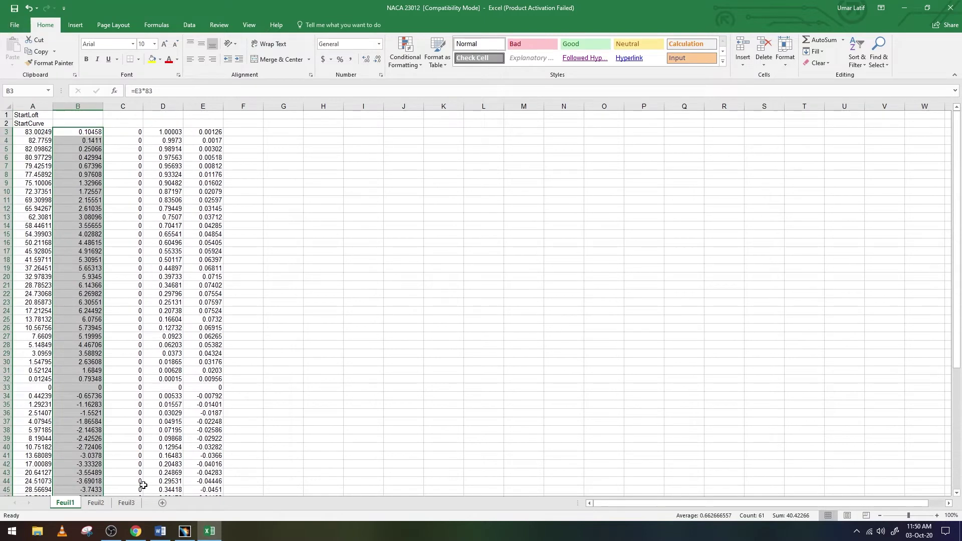
# - Run the NACA 23012 workbook's Feuil1.Main macro to build the points in CATIA
pyautogui.click(249, 24)
pyautogui.click(499, 50)
pyautogui.click(377, 289)
pyautogui.click(315, 313)
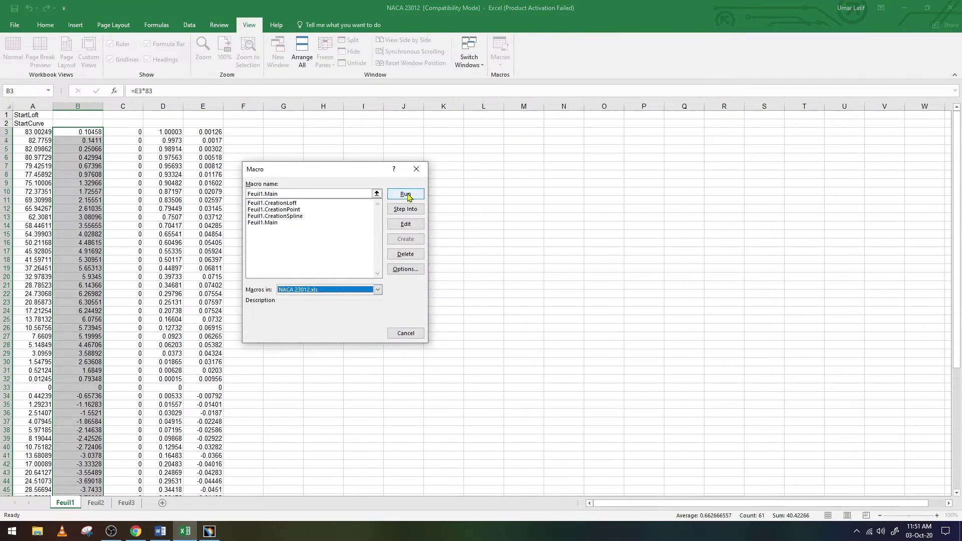
pyautogui.click(405, 194)
pyautogui.press('Return')
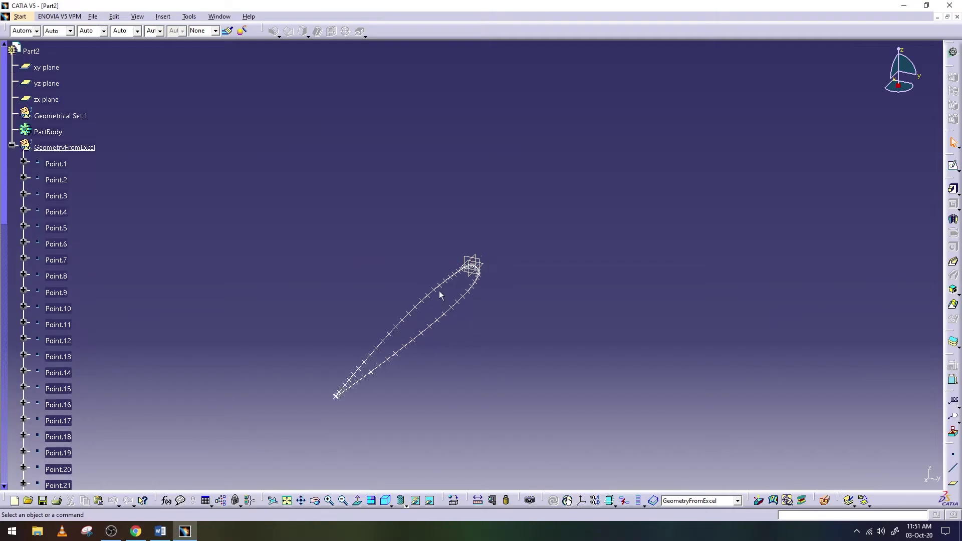
# - Hide all the imported airfoil points, from Point.1 through the last point
pyautogui.rightClick(69, 438)
pyautogui.click(83, 294)
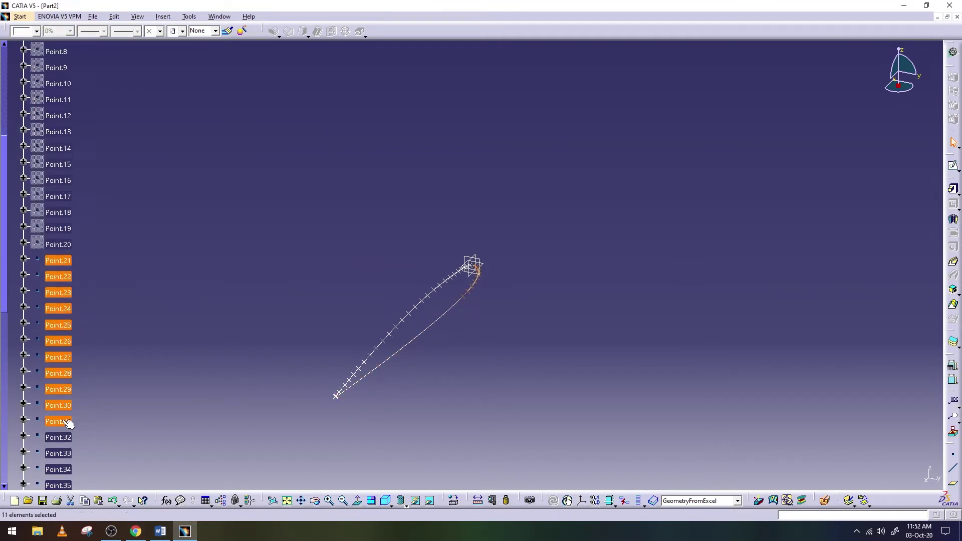
pyautogui.scroll(-5, 69, 425)
pyautogui.keyDown('shift'); pyautogui.click(61, 221); pyautogui.keyUp('shift')
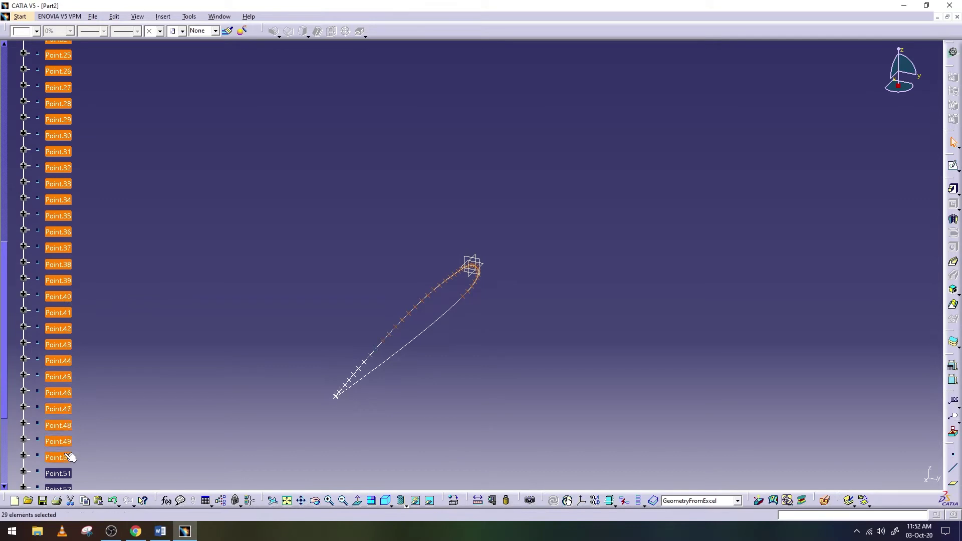
pyautogui.scroll(-4, 69, 457)
pyautogui.keyDown('shift'); pyautogui.click(65, 381); pyautogui.keyUp('shift')
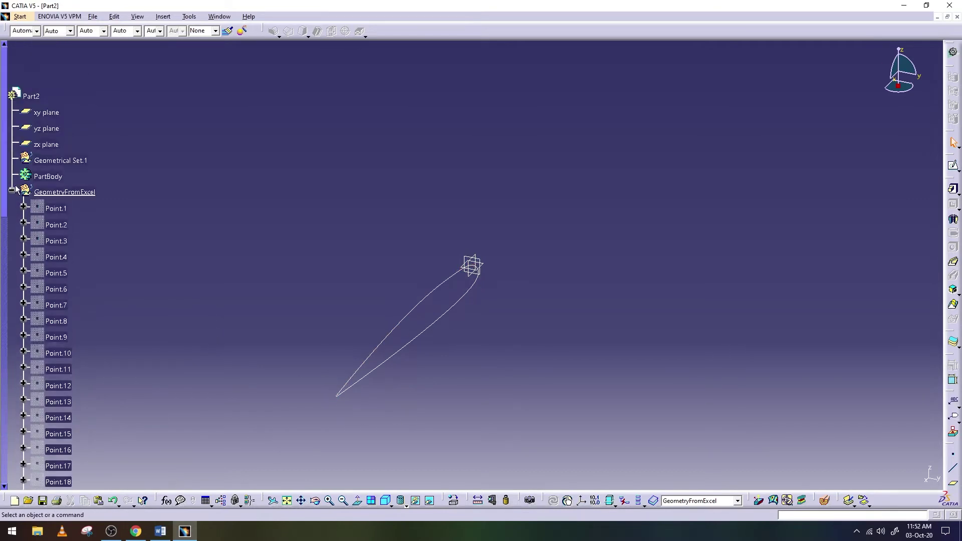
pyautogui.moveTo(401, 423)
pyautogui.mouseDown(button='middle')
pyautogui.moveTo(466, 265)
pyautogui.moveTo(385, 380)
pyautogui.mouseUp(button='middle')
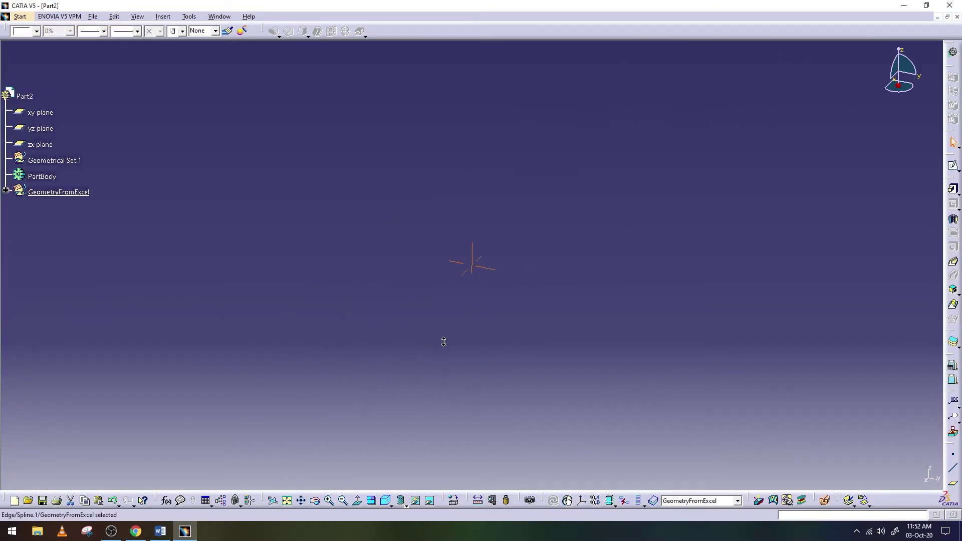
# - Connect the spline's two open trailing-edge ends with a tension-20 connect curve
pyautogui.click(163, 16)
pyautogui.click(316, 244)
pyautogui.click(429, 334)
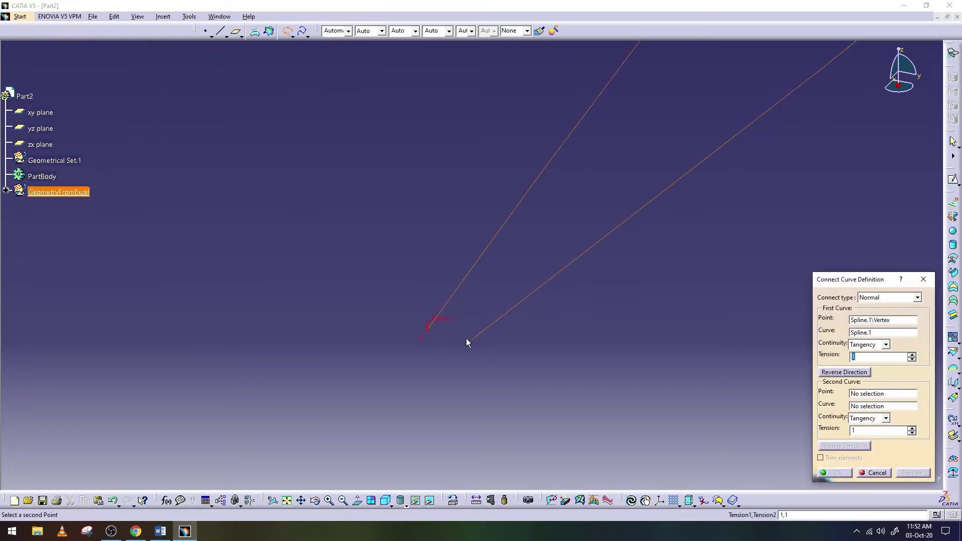
pyautogui.click(421, 339)
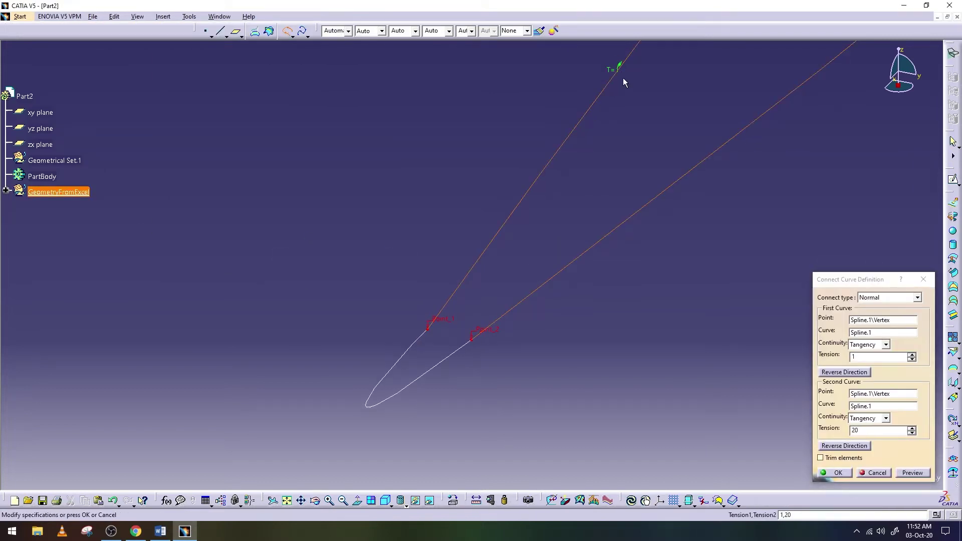
pyautogui.click(430, 330)
pyautogui.click(902, 473)
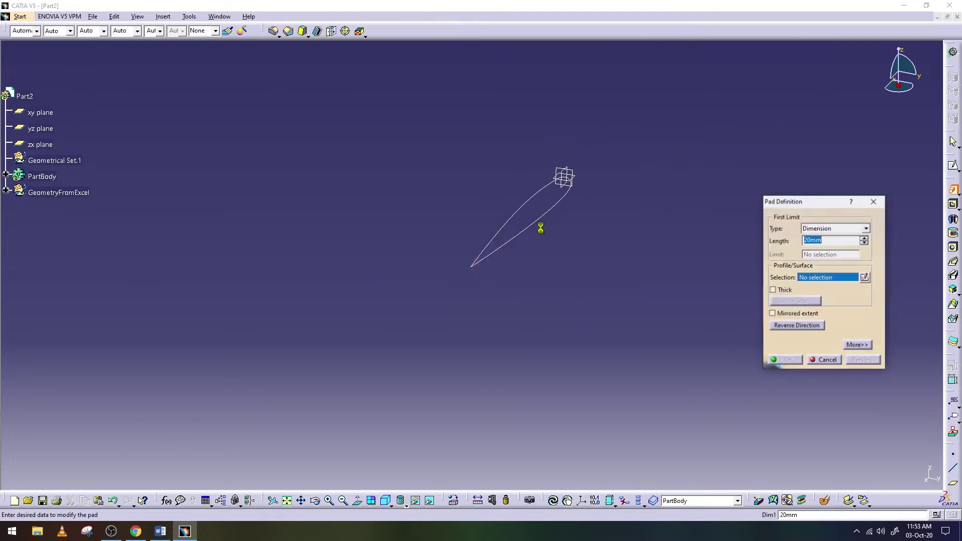
# - Pick the closed airfoil profile and angle-constrain the reference line across it
pyautogui.click(857, 359)
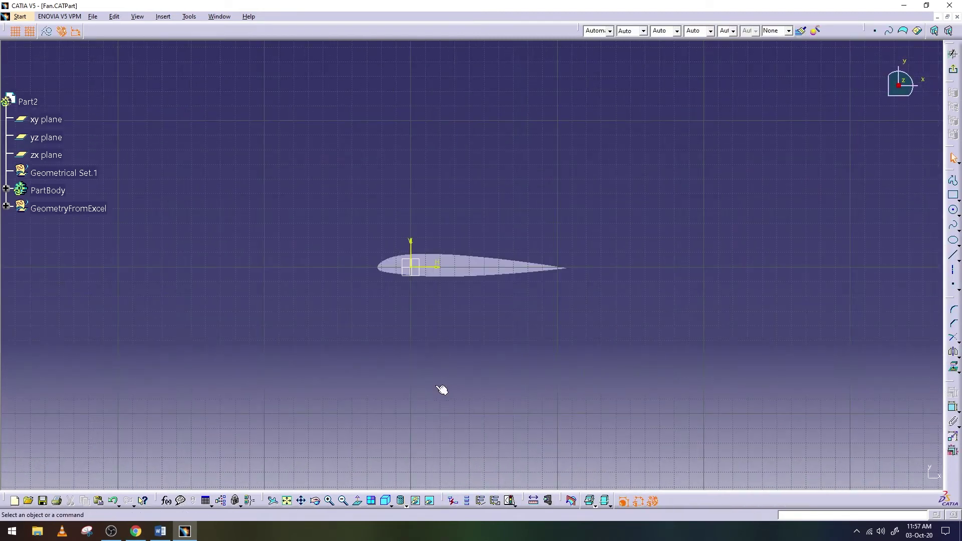
pyautogui.click(656, 223)
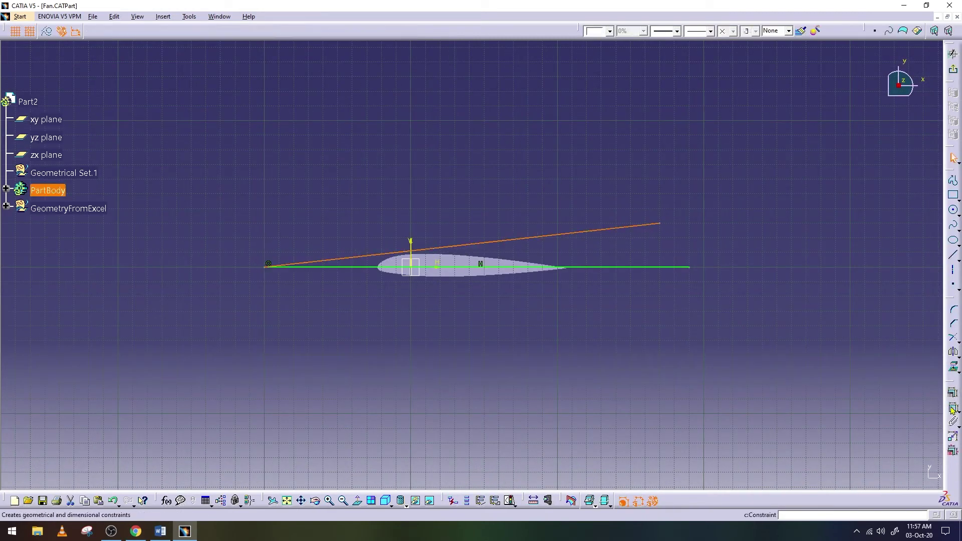
pyautogui.click(953, 396)
pyautogui.click(896, 477)
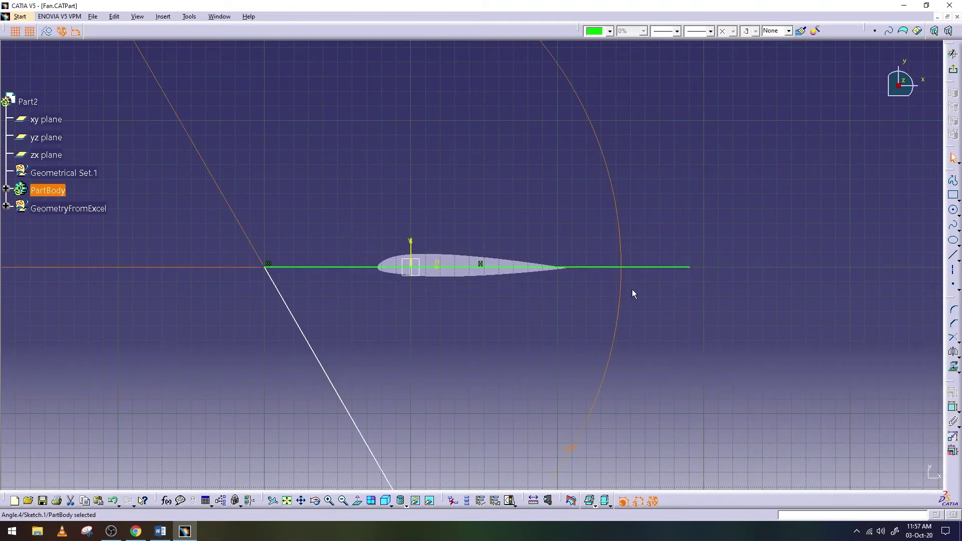
pyautogui.moveTo(317, 265); pyautogui.dragTo(384, 361)
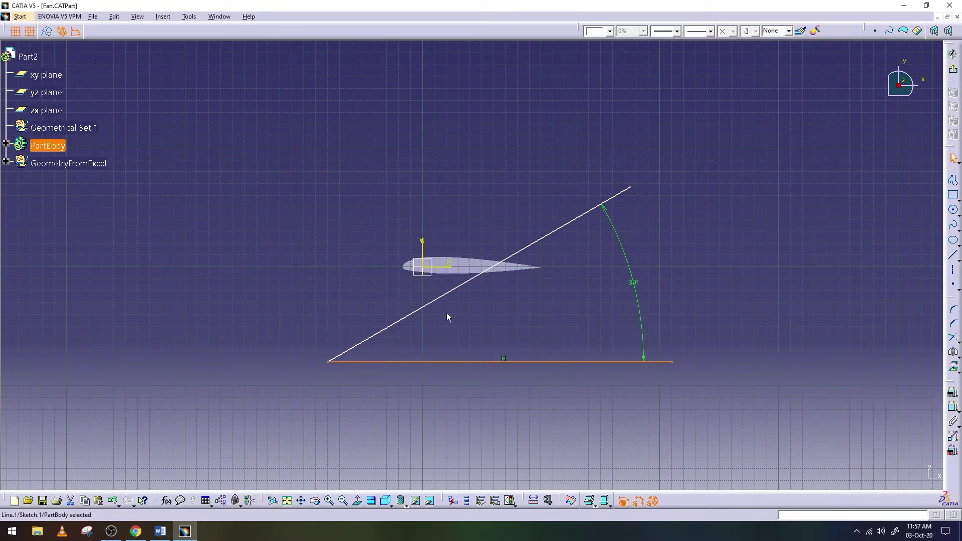
pyautogui.moveTo(447, 314); pyautogui.dragTo(475, 277, button='middle')
# - Sketch a vertical line down to the airfoil and offset the angled line
pyautogui.press('l')
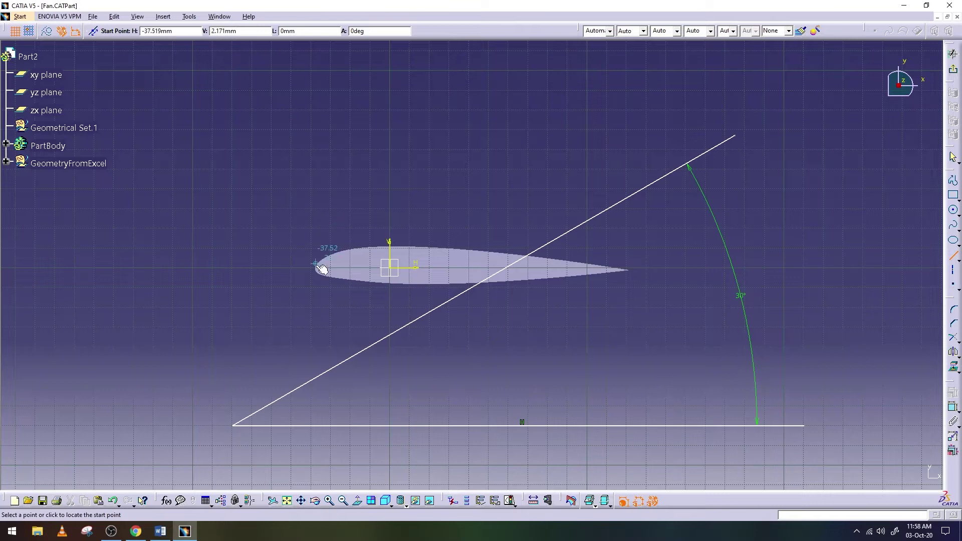
pyautogui.click(317, 139)
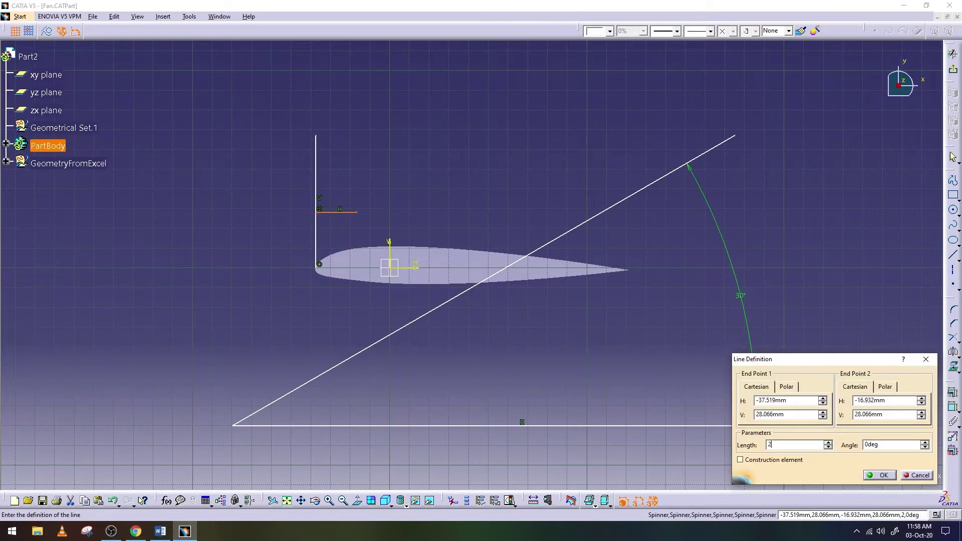
pyautogui.press('l')
pyautogui.click(372, 212)
pyautogui.click(375, 264)
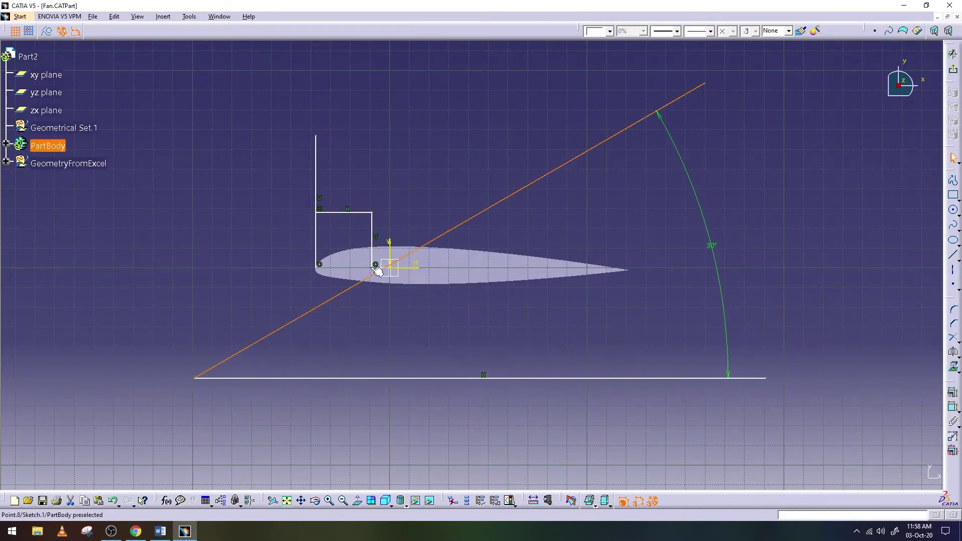
pyautogui.click(946, 447)
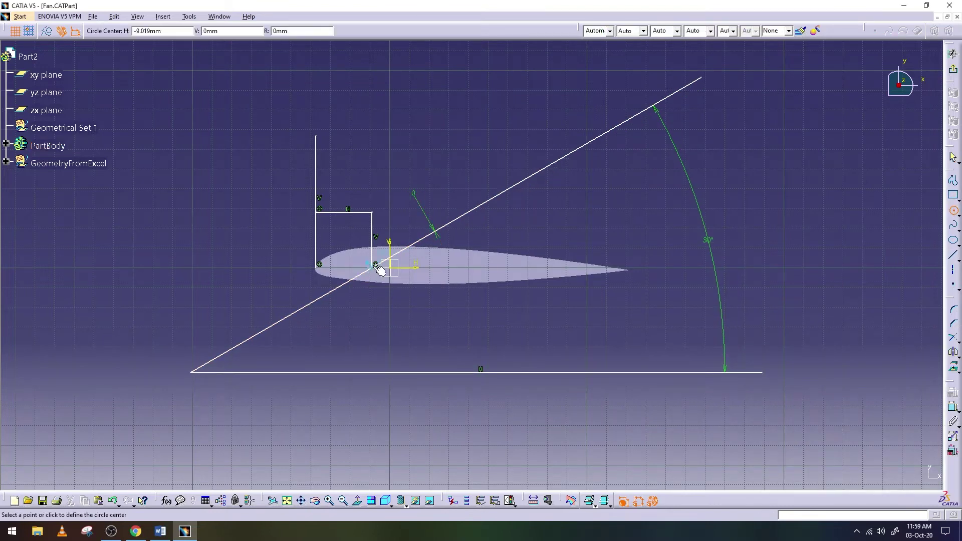
# - Place a circle on the airfoil at H 28.5 mm, V 0 mm, radius 3 mm
pyautogui.click(396, 266)
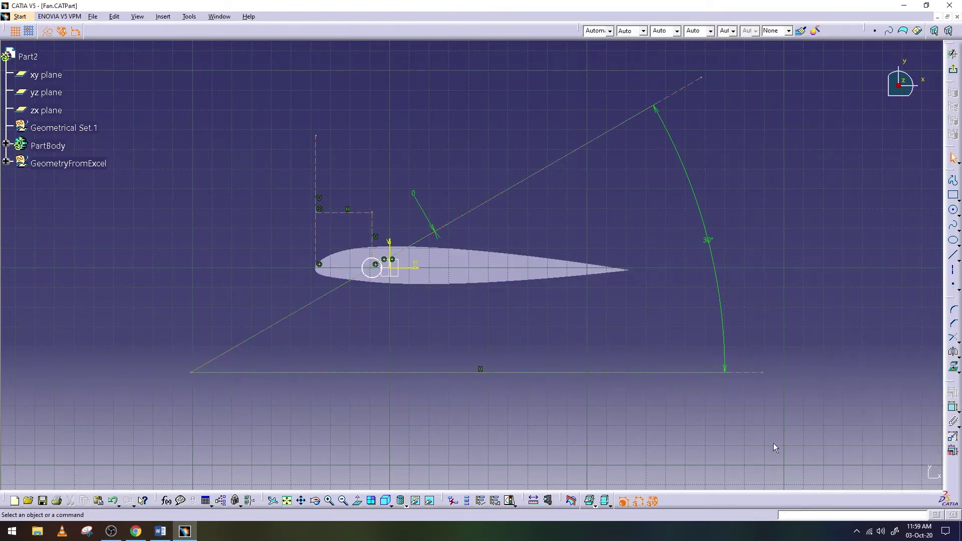
pyautogui.click(955, 72)
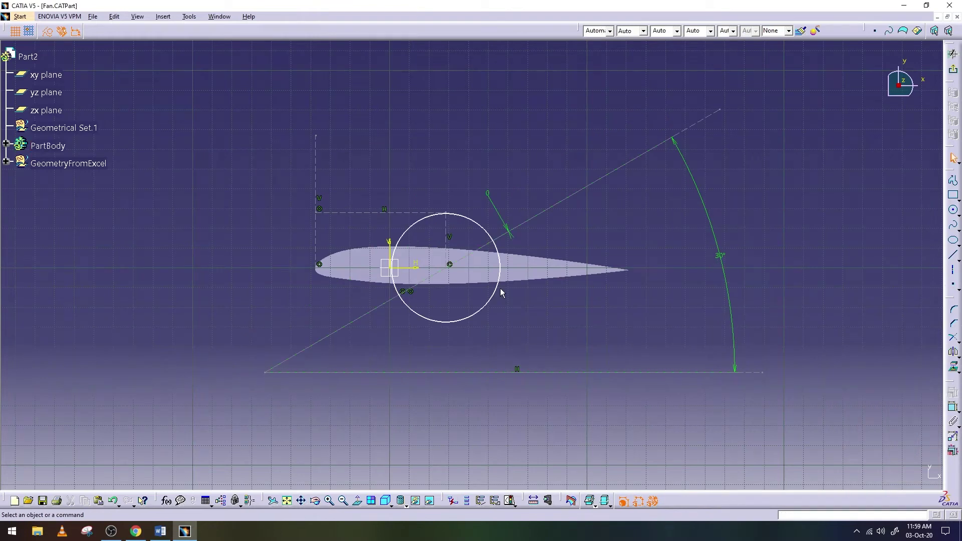
pyautogui.press('Escape')
pyautogui.doubleClick(443, 270)
pyautogui.write('5')
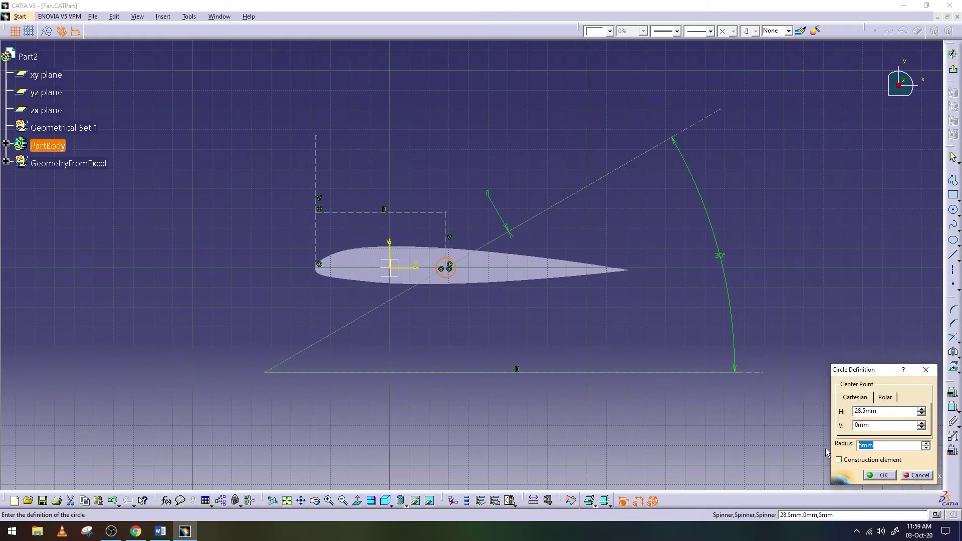
pyautogui.click(880, 475)
pyautogui.click(952, 54)
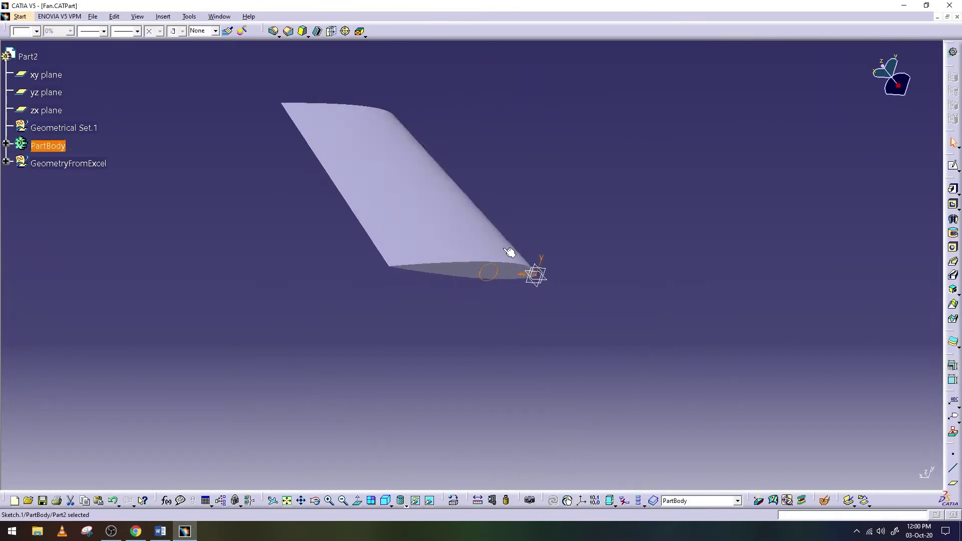
# - Reopen the circle sketch and move the circle to 1 mm above the chord
pyautogui.moveTo(369, 170); pyautogui.dragTo(356, 171, button='middle')
pyautogui.doubleClick(489, 282)
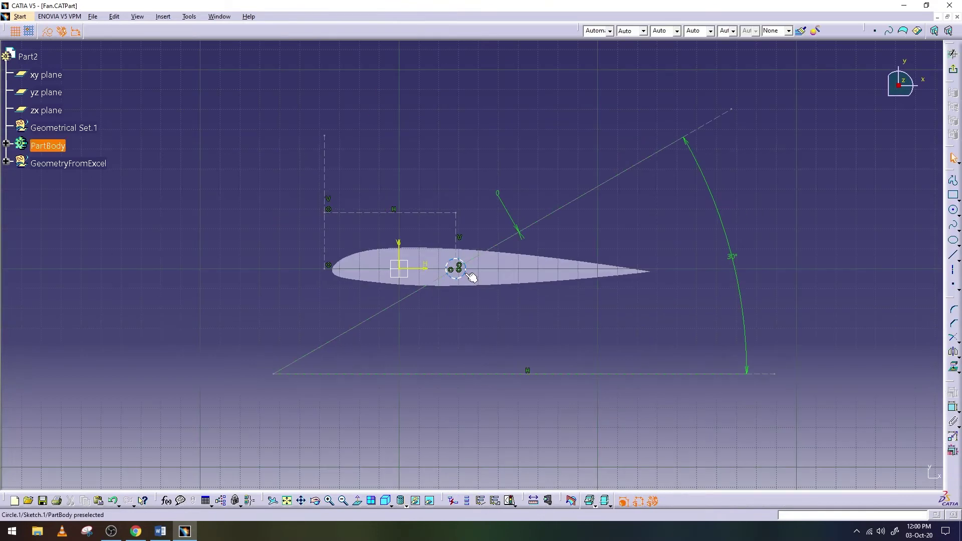
pyautogui.moveTo(426, 344)
pyautogui.mouseDown(button='middle')
pyautogui.moveTo(461, 305)
pyautogui.moveTo(340, 322)
pyautogui.mouseUp(button='middle')
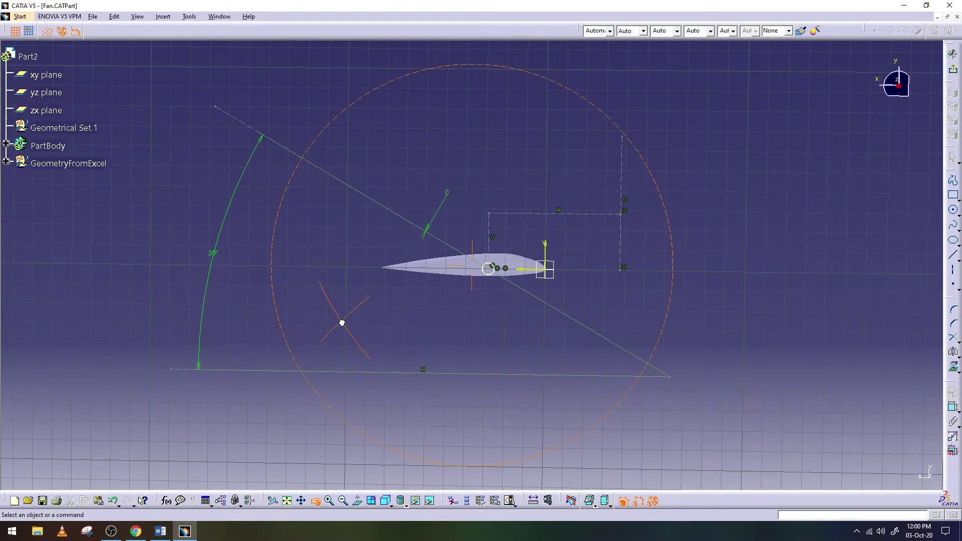
pyautogui.doubleClick(559, 286)
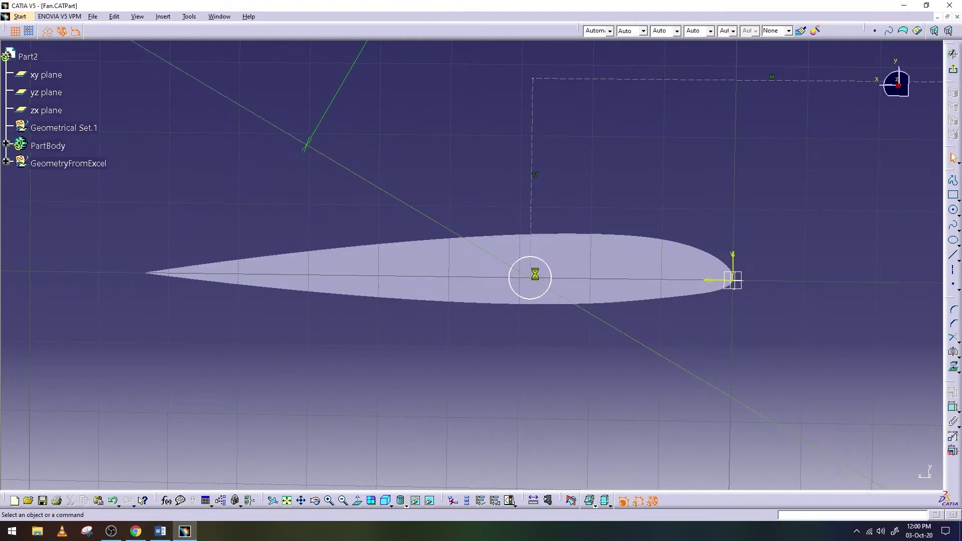
pyautogui.doubleClick(552, 268)
pyautogui.doubleClick(851, 425)
pyautogui.write('28.5mm')
pyautogui.press('Tab')
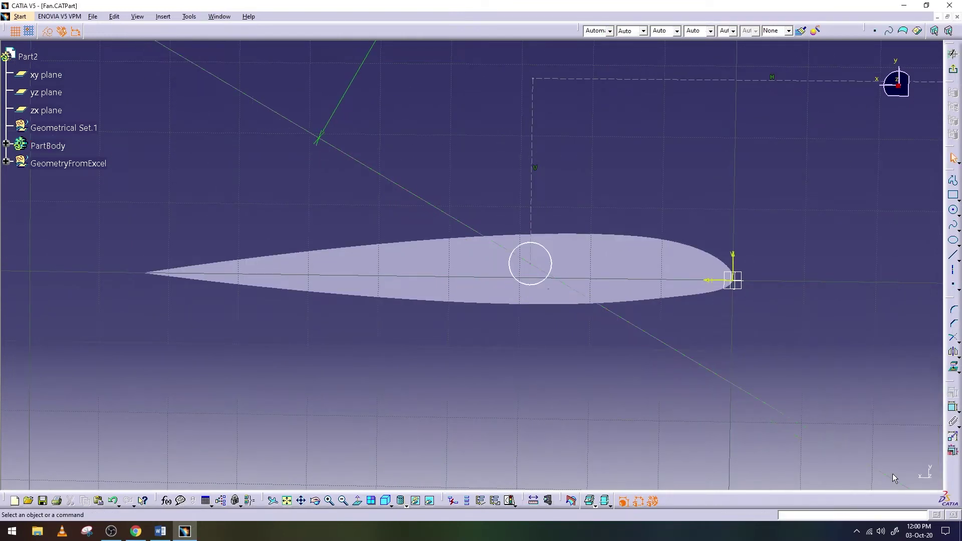
pyautogui.press('Tab')
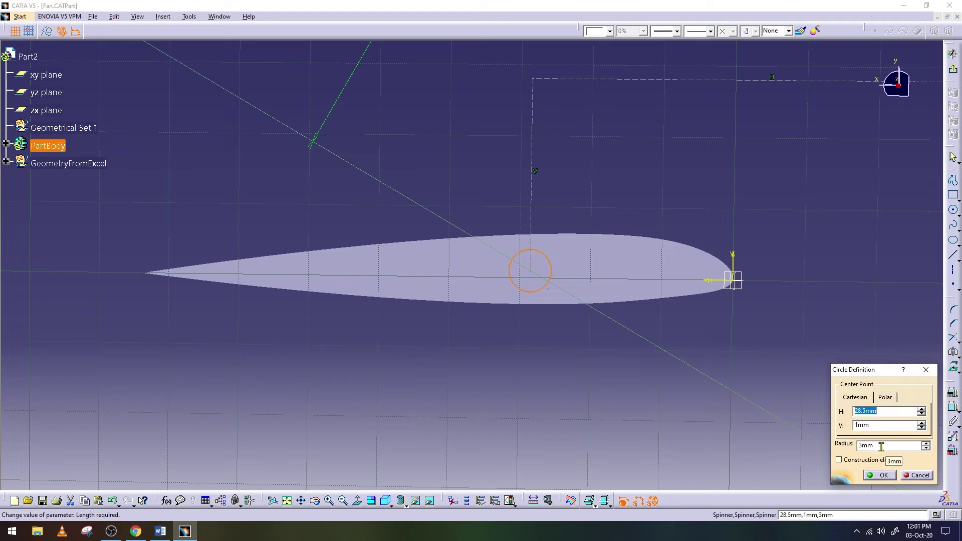
pyautogui.click(884, 475)
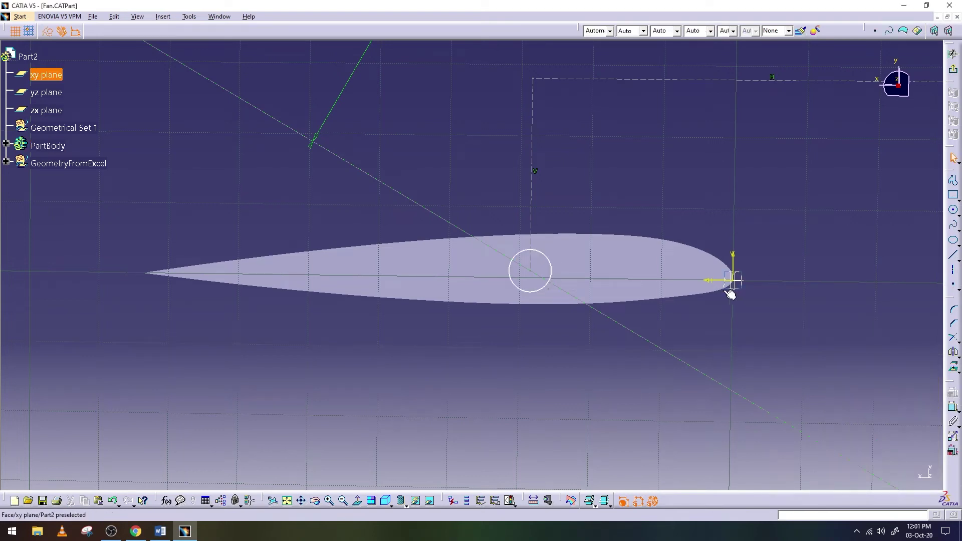
# - Pad the circle 20 mm into a hub pin (Pad.2)
pyautogui.click(952, 68)
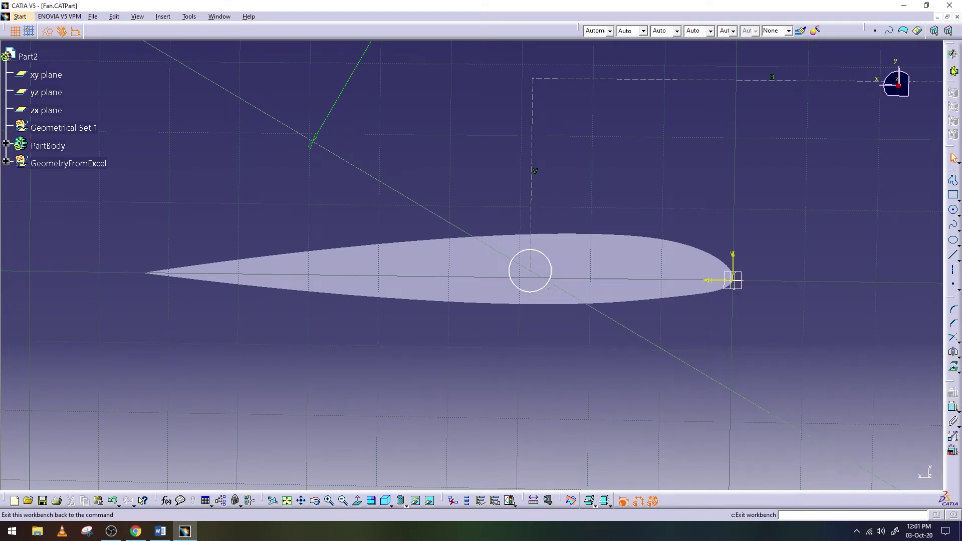
pyautogui.click(952, 169)
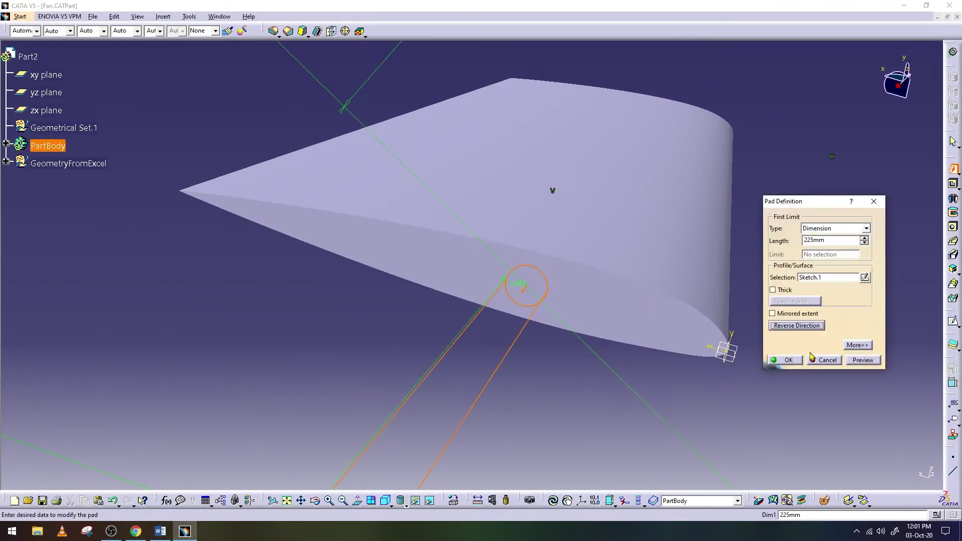
pyautogui.write('20')
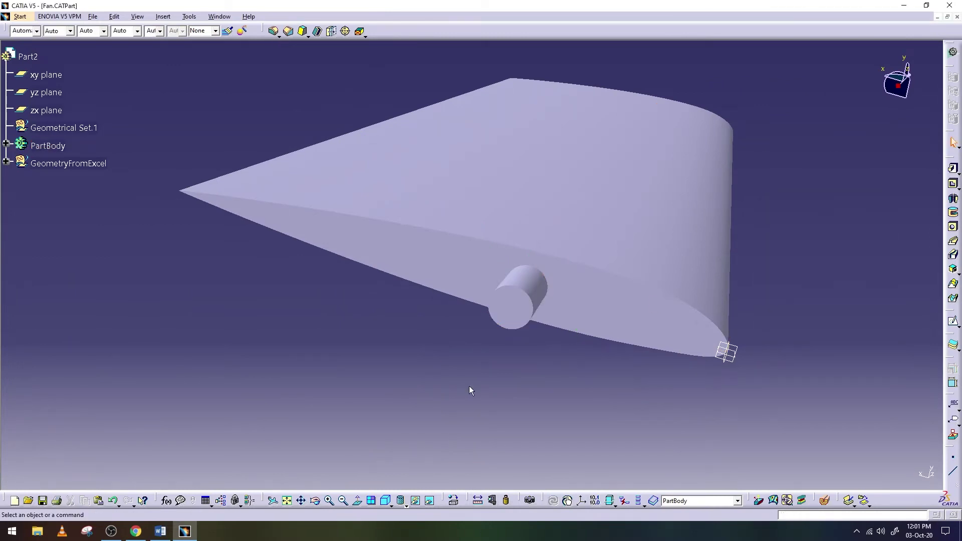
pyautogui.press('Return')
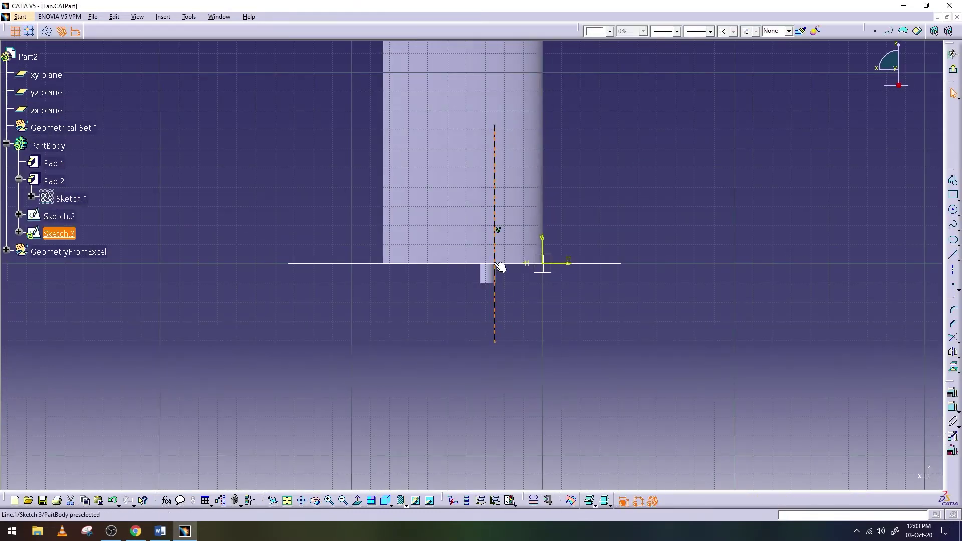
# - Edit the Sketch.3 vertical axis line's values, dismissing an invalid-value warning
pyautogui.doubleClick(494, 260)
pyautogui.write('-')
pyautogui.click(543, 307)
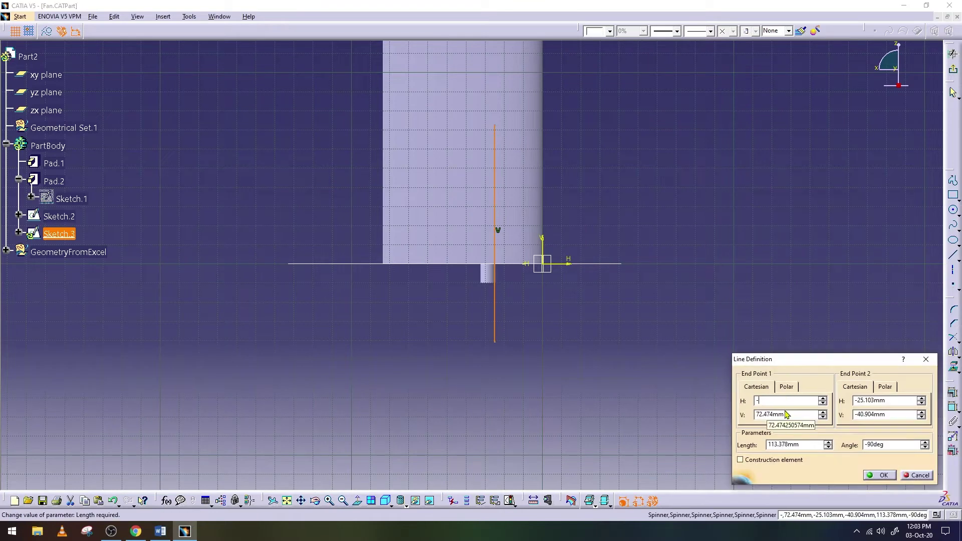
pyautogui.write('-2')
# - Rotate the blade body about the Sketch.3 axis line with a Rotation transformation
pyautogui.click(920, 475)
pyautogui.click(952, 54)
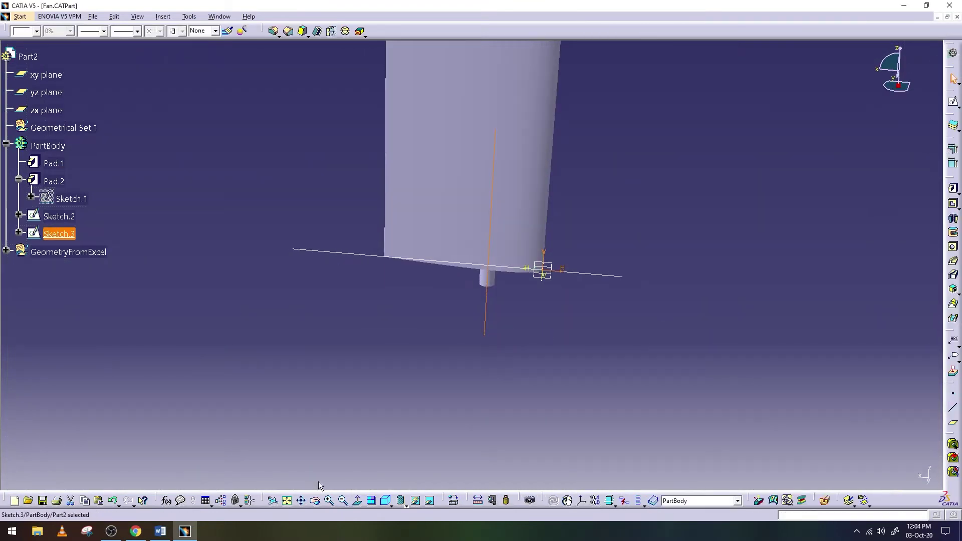
pyautogui.moveTo(321, 486); pyautogui.dragTo(400, 442, button='middle')
pyautogui.click(163, 16)
pyautogui.click(315, 211)
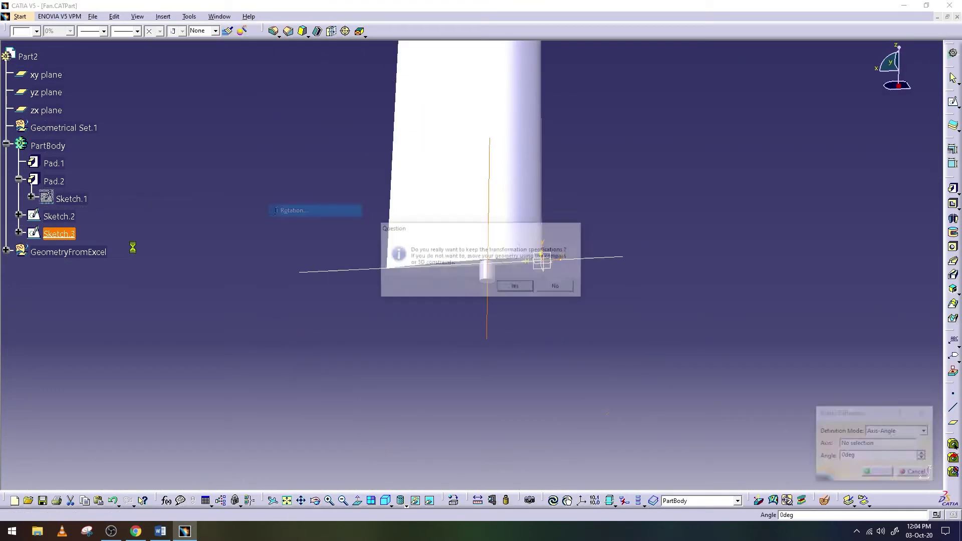
pyautogui.click(514, 286)
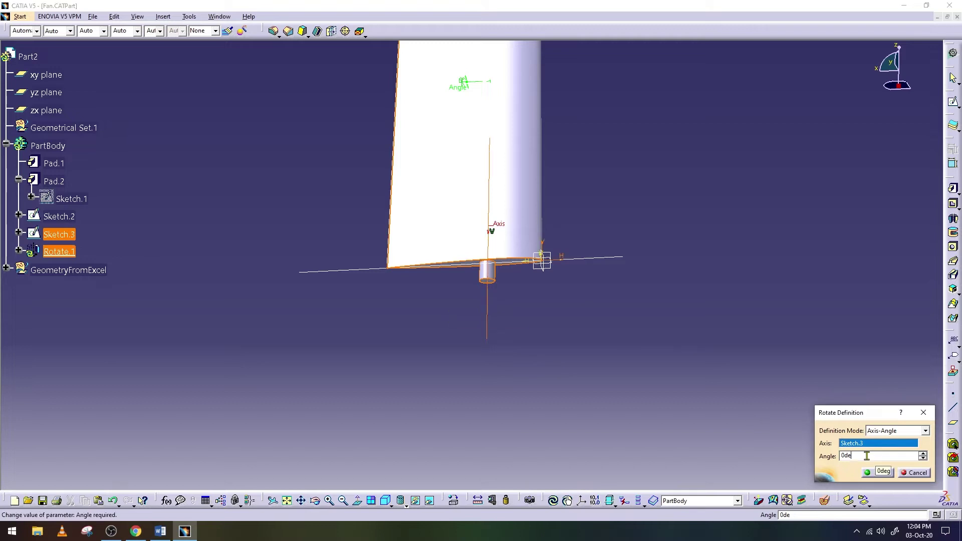
pyautogui.write('30')
pyautogui.press('Return')
# - Hide Sketch.2 and Sketch.3 and save the part
pyautogui.moveTo(440, 232); pyautogui.dragTo(488, 300, button='middle')
pyautogui.rightClick(489, 300)
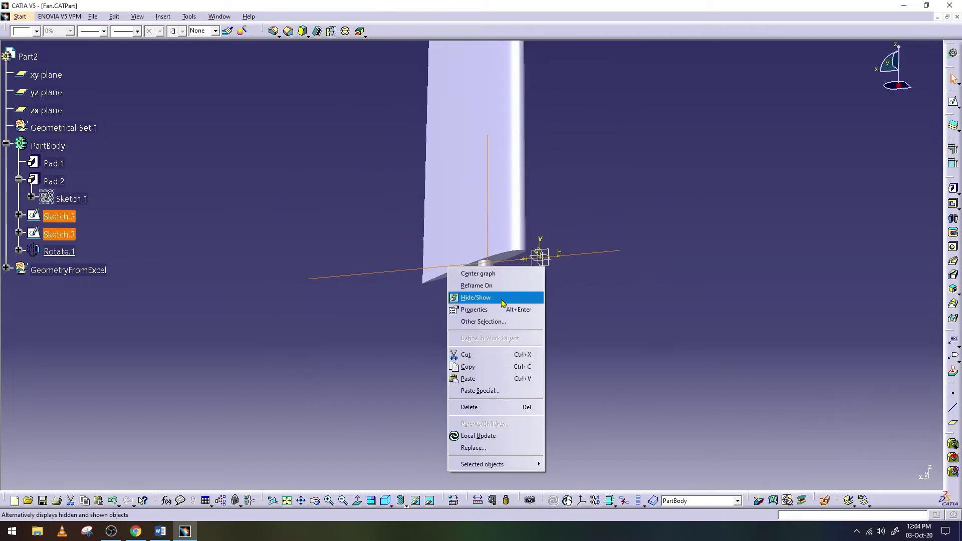
pyautogui.click(286, 501)
pyautogui.hotkey('ctrl', 's')
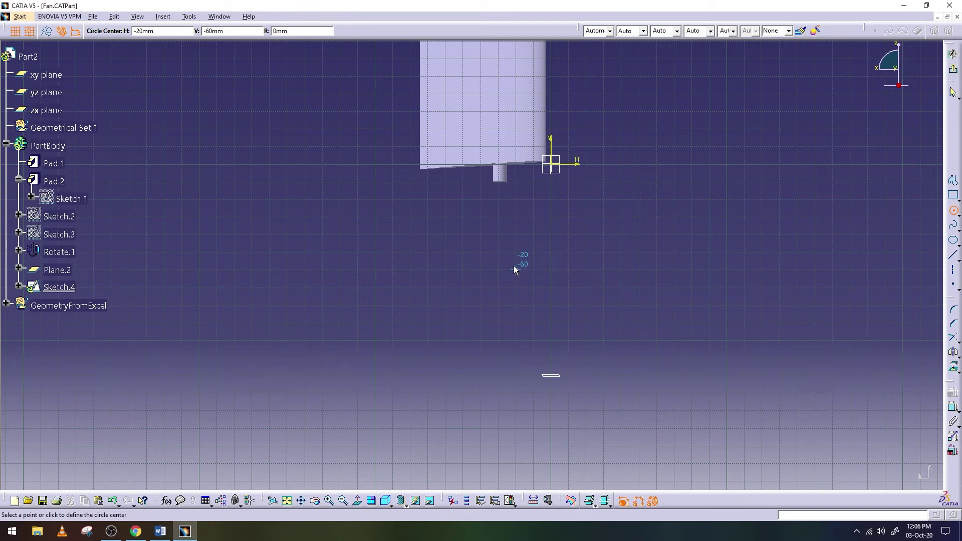
# - Give the Plane.2 sketch circle a 60 mm radius and start padding it into a disc
pyautogui.write('-28')
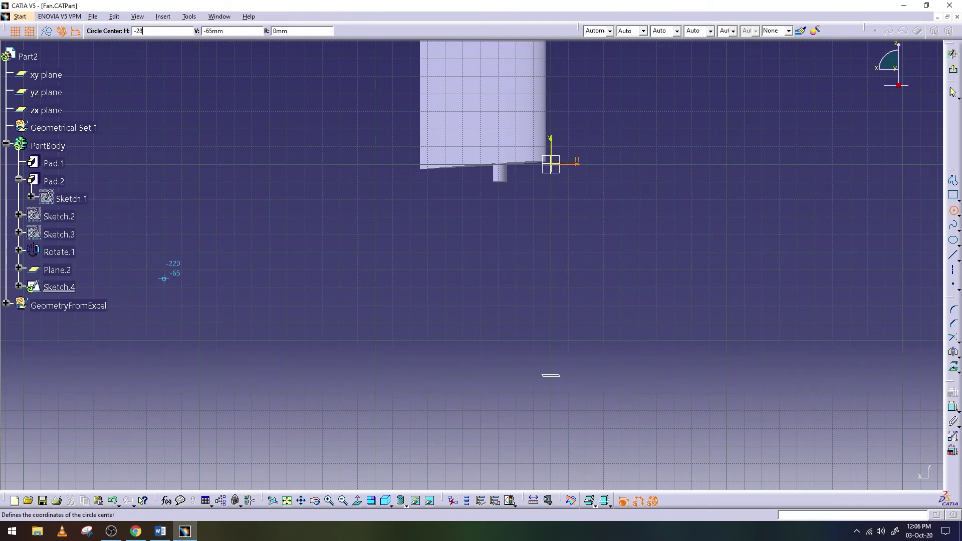
pyautogui.doubleClick(551, 313)
pyautogui.press('Return')
pyautogui.click(953, 54)
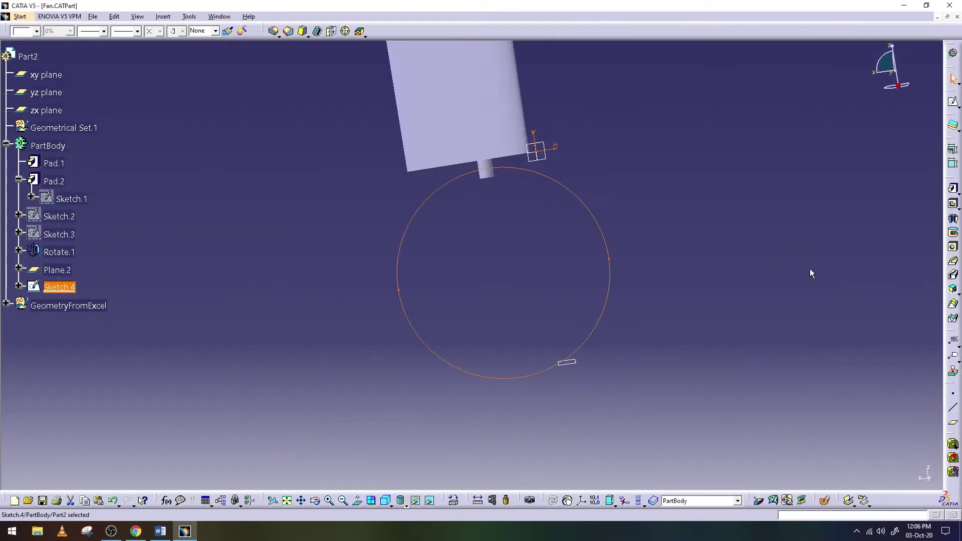
pyautogui.click(952, 187)
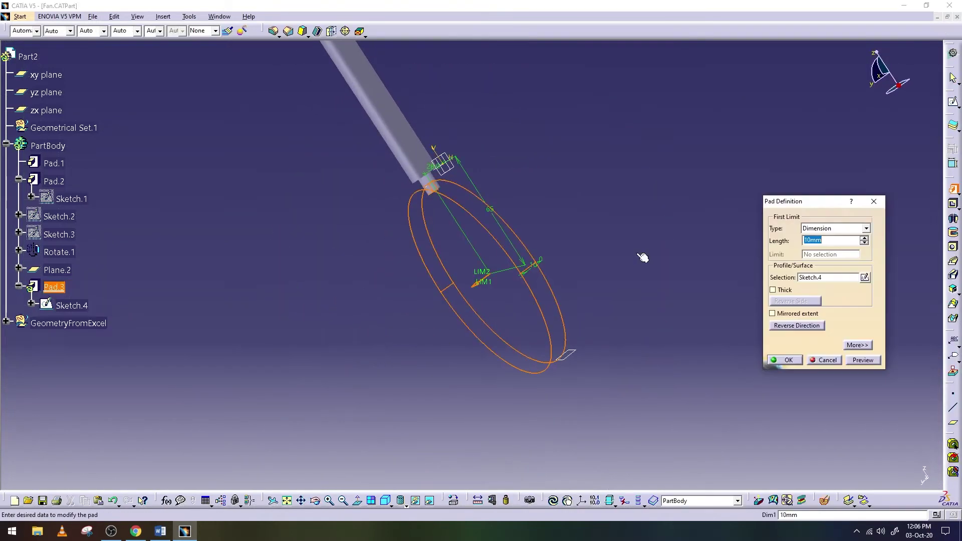
# - Pad the large circle 6 mm with mirrored extent to form the disc
pyautogui.click(801, 326)
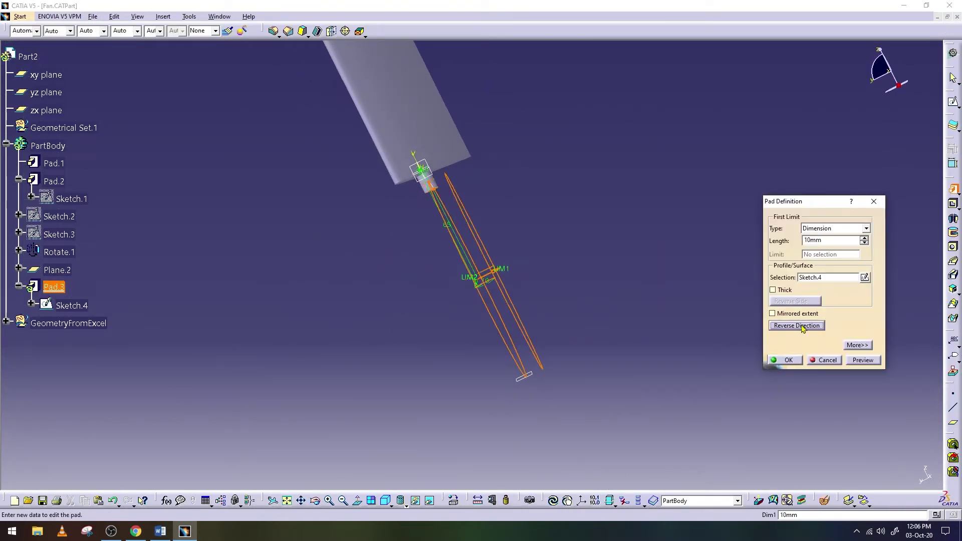
pyautogui.click(861, 360)
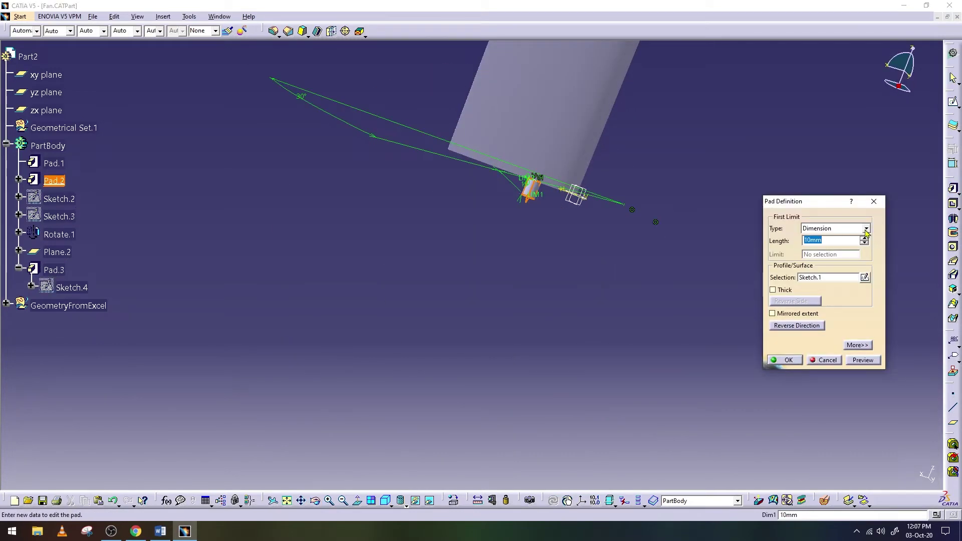
pyautogui.click(827, 360)
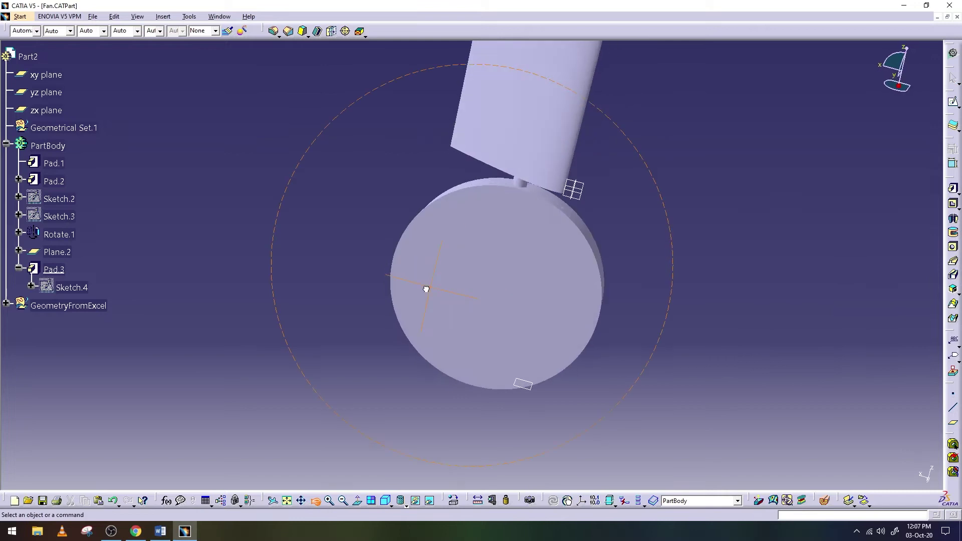
# - Rotate the view and create Sketch.5 on a plane through the disc
pyautogui.click(314, 499)
pyautogui.moveTo(443, 228); pyautogui.dragTo(494, 315)
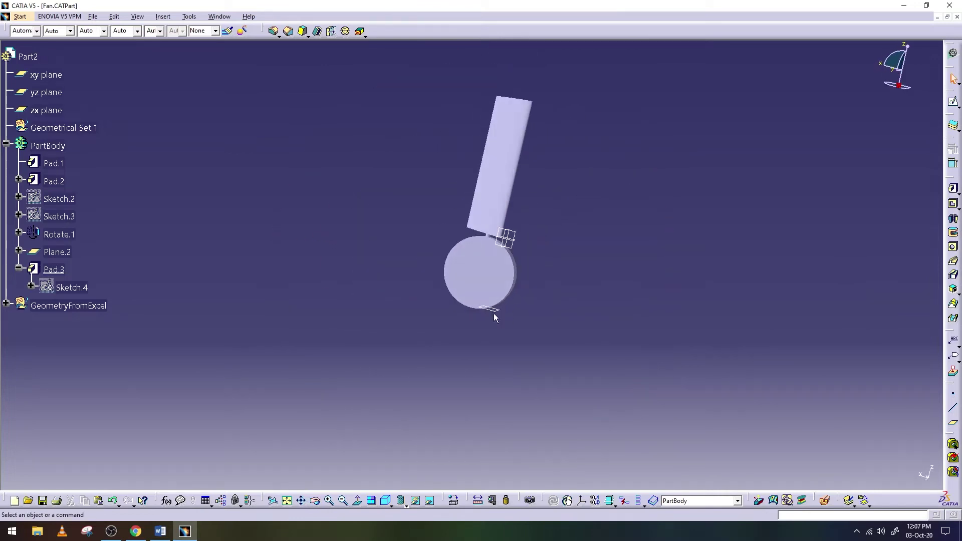
pyautogui.moveTo(565, 327)
pyautogui.mouseDown()
pyautogui.moveTo(364, 317)
pyautogui.moveTo(495, 260)
pyautogui.mouseUp()
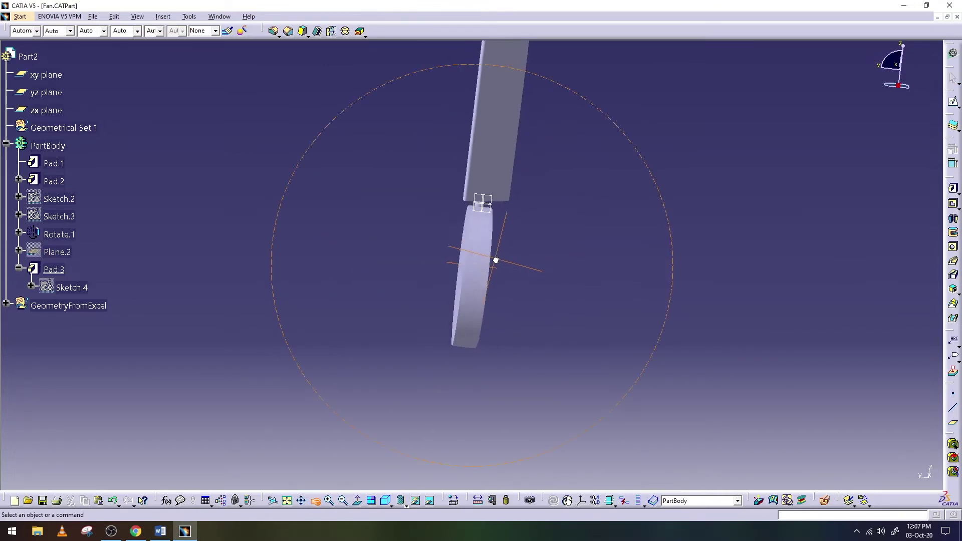
pyautogui.click(475, 201)
pyautogui.click(833, 353)
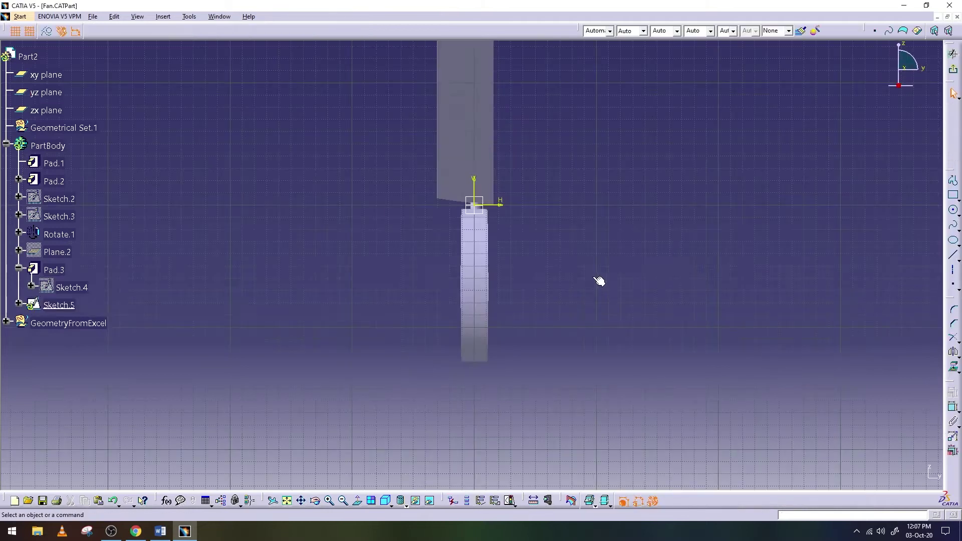
# - Draw a vertical line and two horizontal lines across the blade root and disc
pyautogui.moveTo(586, 301); pyautogui.dragTo(592, 296, button='middle')
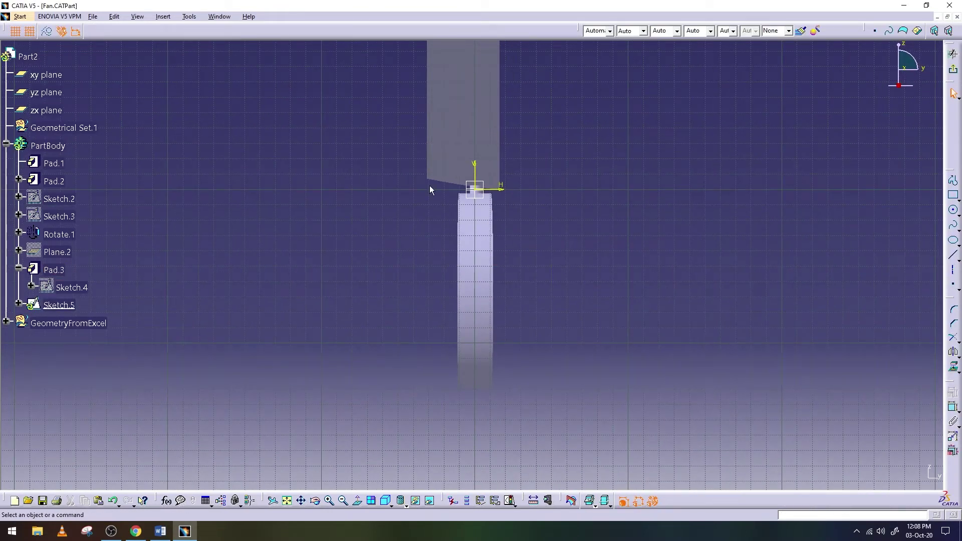
pyautogui.click(463, 186)
pyautogui.click(493, 185)
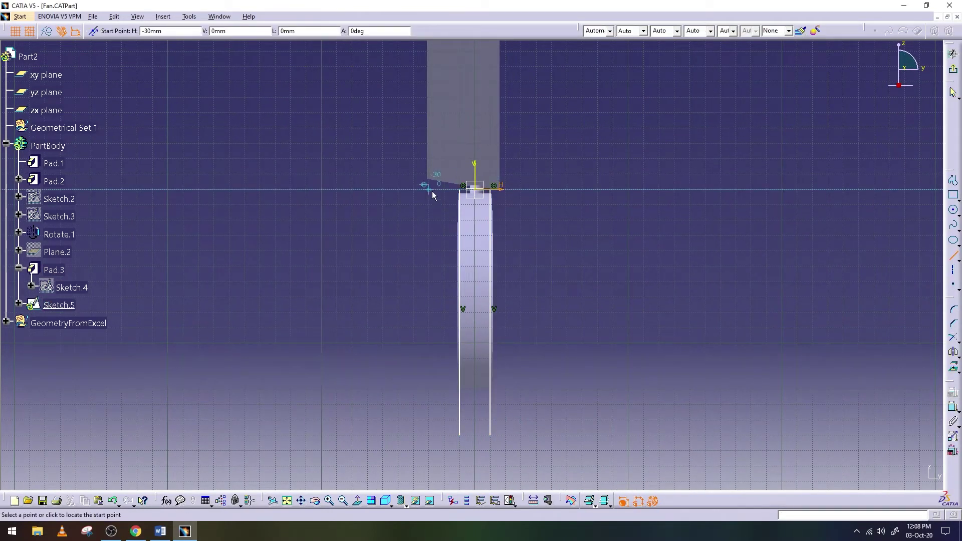
pyautogui.press('Return')
pyautogui.click(953, 254)
pyautogui.click(369, 389)
# - Exit Sketch.5 back to the 3D part
pyautogui.click(612, 389)
pyautogui.click(953, 53)
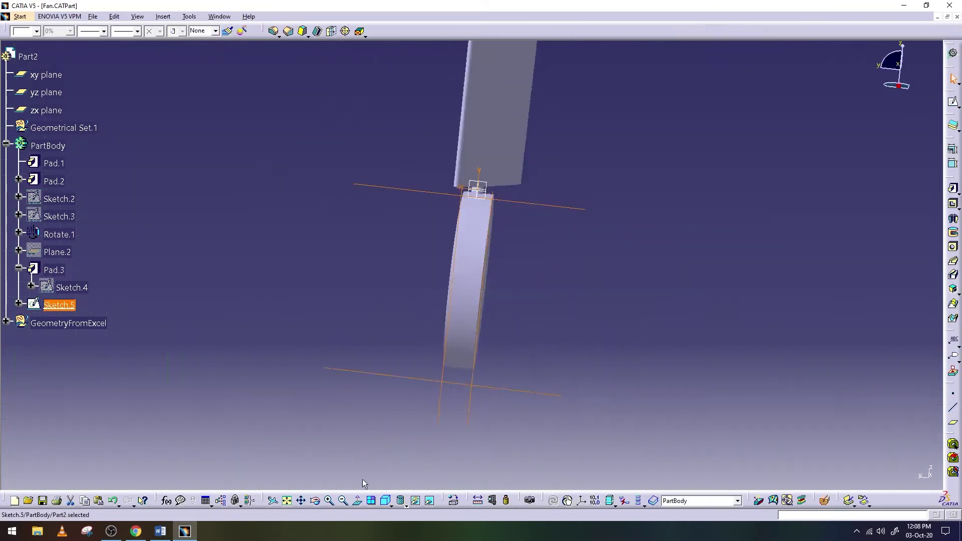
pyautogui.click(93, 17)
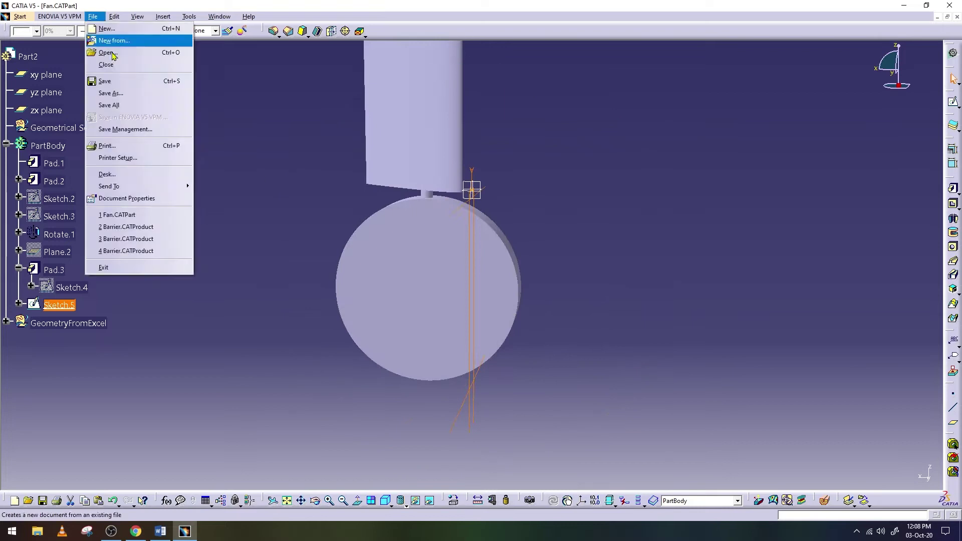
# - Apply a 20 mm edge fillet to the disc's outer circular edge
pyautogui.click(542, 336)
pyautogui.moveTo(543, 336)
pyautogui.mouseDown(button='middle')
pyautogui.moveTo(396, 335)
pyautogui.moveTo(361, 385)
pyautogui.mouseUp(button='middle')
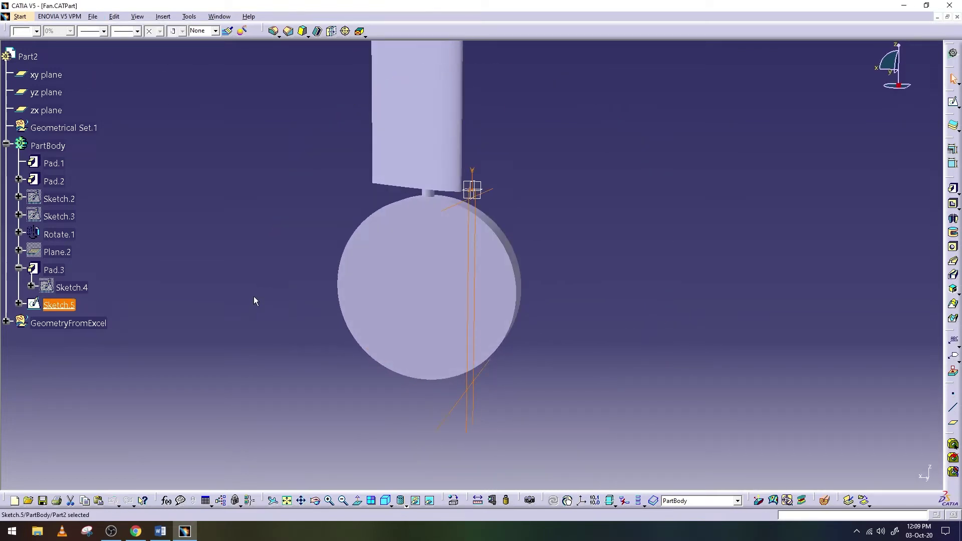
pyautogui.moveTo(256, 303); pyautogui.dragTo(351, 301, button='middle')
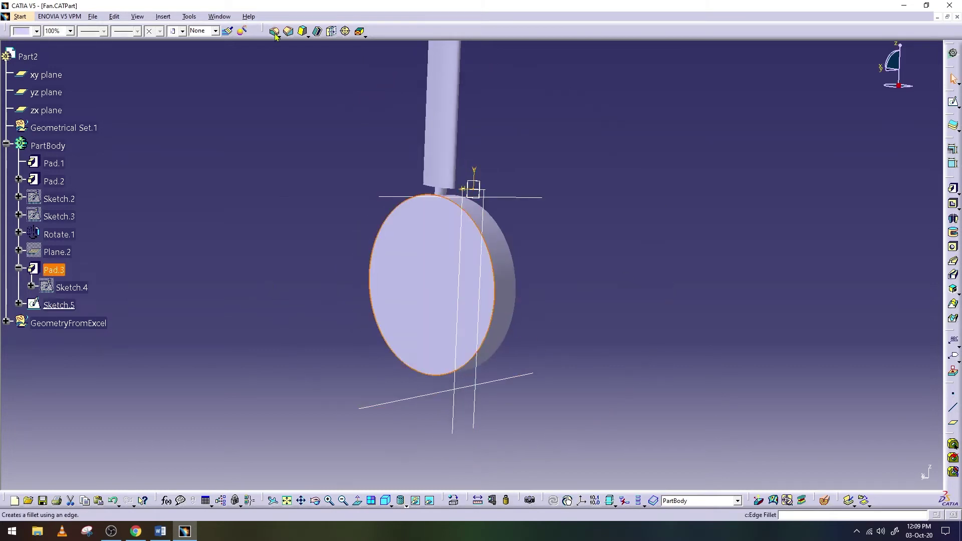
pyautogui.click(430, 281)
pyautogui.click(757, 500)
pyautogui.click(851, 479)
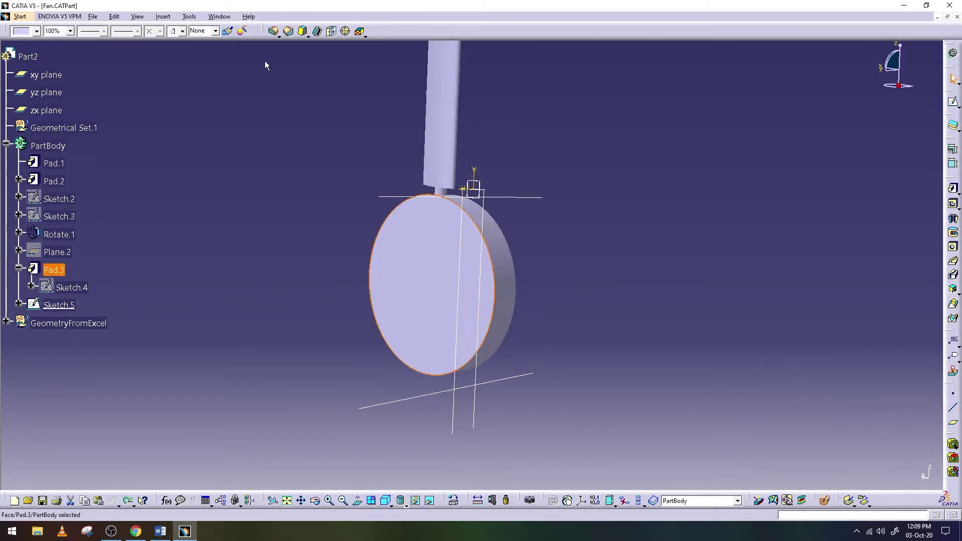
# - Orbit around the disc to inspect the filleted edge
pyautogui.click(699, 360)
pyautogui.moveTo(700, 361); pyautogui.dragTo(278, 305, button='middle')
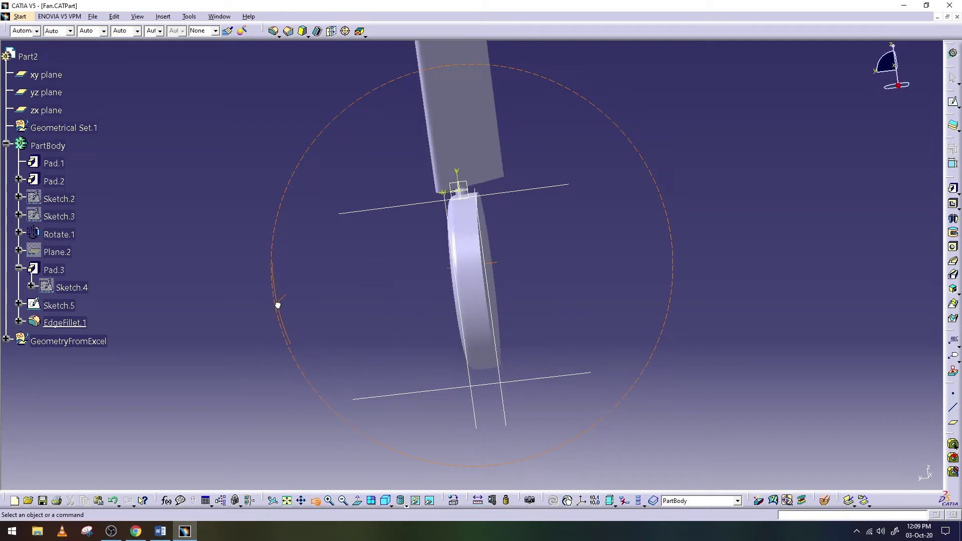
pyautogui.moveTo(278, 305); pyautogui.dragTo(338, 314, button='middle')
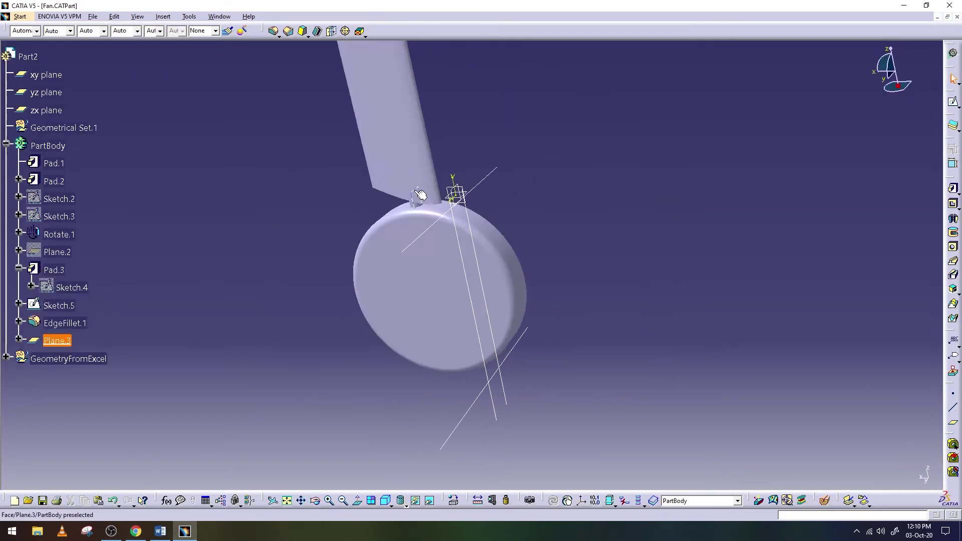
pyautogui.rightClick(113, 365)
# - Delete EdgeFillet.1 from the disc
pyautogui.rightClick(67, 307)
pyautogui.click(89, 448)
pyautogui.click(876, 468)
# - Start Sketch.6 on Plane.3 with lines along the disc, horizontals set as construction
pyautogui.click(852, 358)
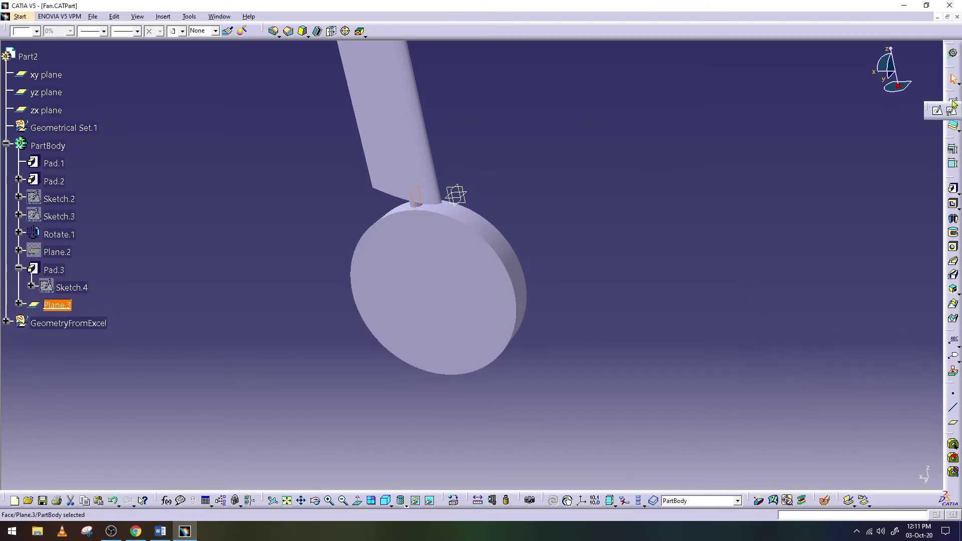
pyautogui.click(953, 256)
pyautogui.click(541, 160)
pyautogui.click(538, 370)
pyautogui.click(568, 160)
pyautogui.click(565, 371)
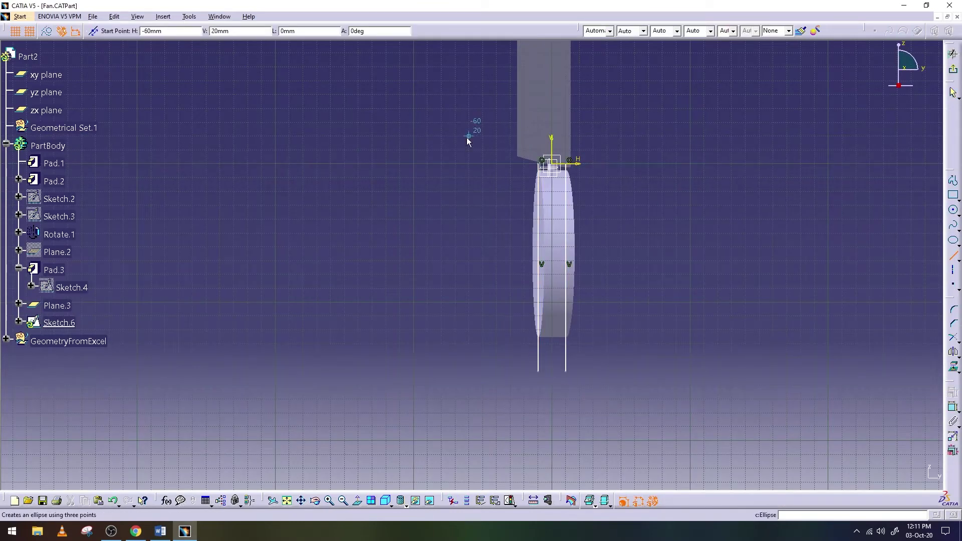
pyautogui.click(649, 171)
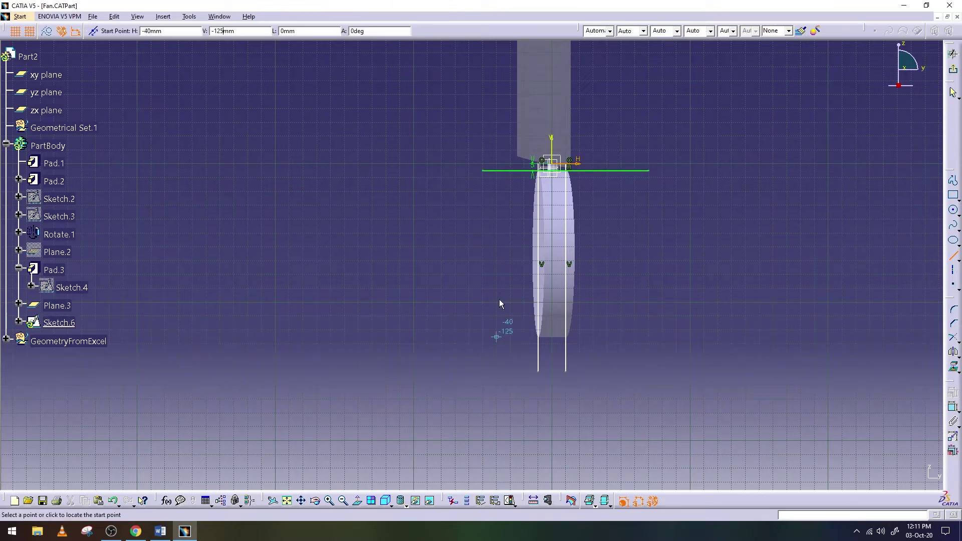
pyautogui.press('Return')
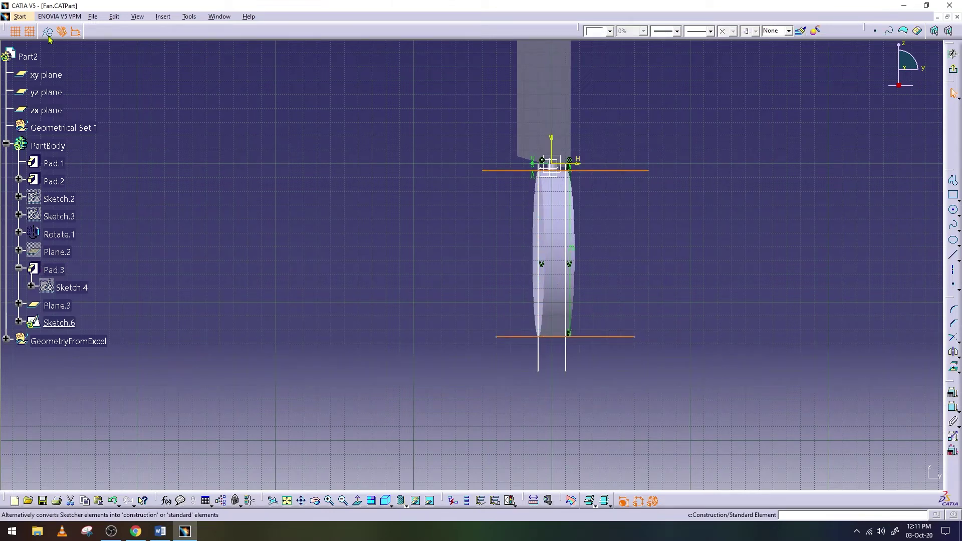
pyautogui.click(48, 31)
pyautogui.click(923, 347)
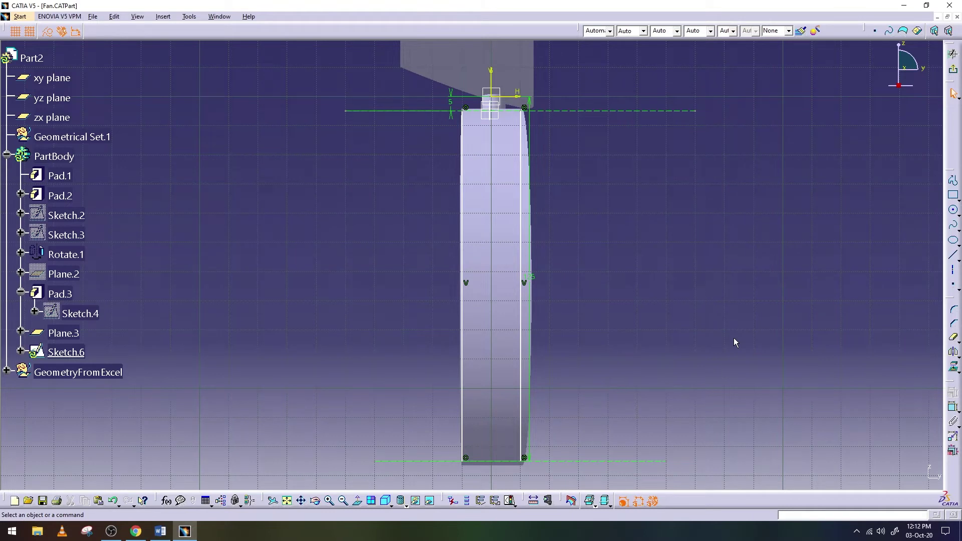
# - Save the part
pyautogui.click(92, 17)
pyautogui.click(150, 93)
pyautogui.keyDown('ctrl'); pyautogui.moveTo(410, 367); pyautogui.dragTo(666, 420, button='middle'); pyautogui.keyUp('ctrl')
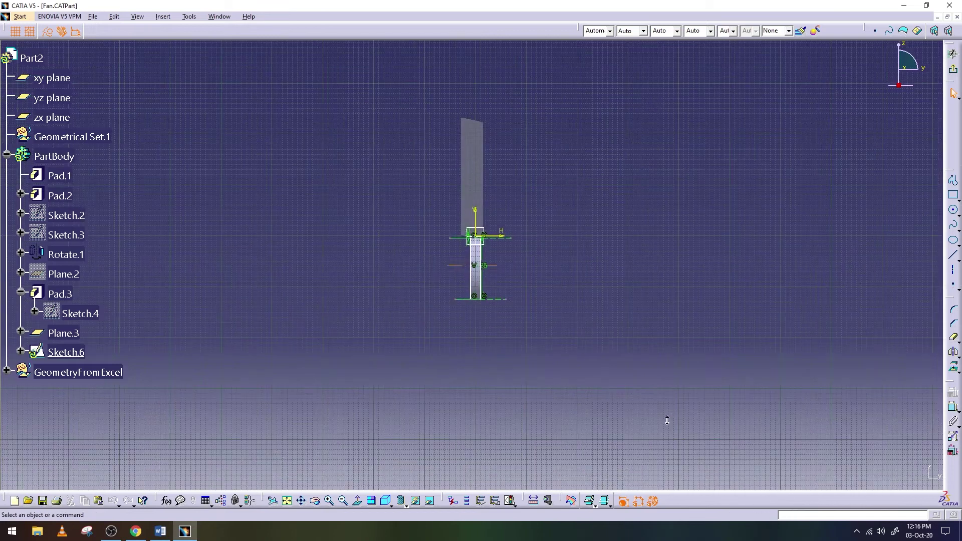
# - Draw a circle spanning the disc's height and trim away its right half
pyautogui.keyDown('ctrl'); pyautogui.moveTo(560, 376); pyautogui.dragTo(554, 337, button='middle'); pyautogui.keyUp('ctrl')
pyautogui.press('c')
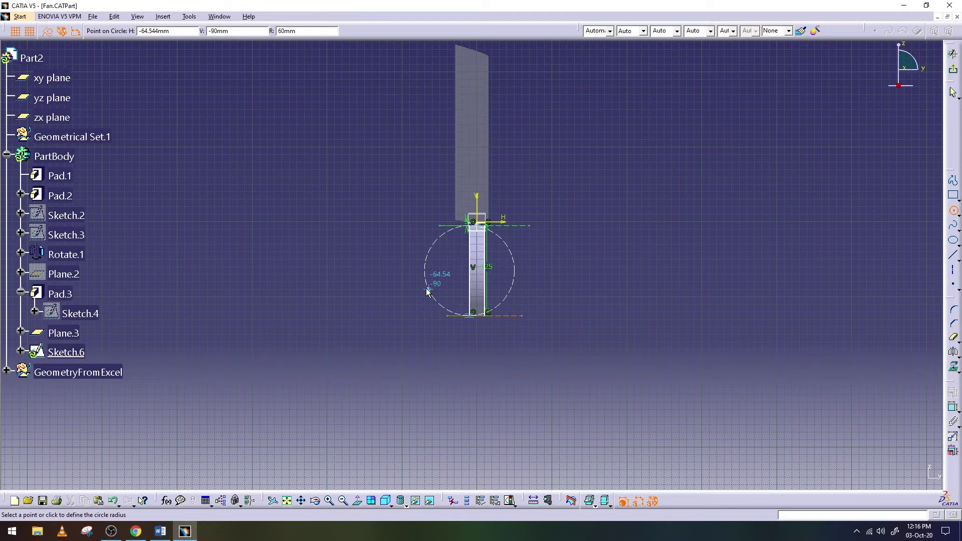
pyautogui.keyDown('ctrl'); pyautogui.moveTo(425, 289); pyautogui.dragTo(539, 242, button='middle'); pyautogui.keyUp('ctrl')
pyautogui.click(953, 336)
pyautogui.click(508, 181)
# - Draw a horizontal line from the arc's lower end with length 99 mm
pyautogui.keyDown('ctrl'); pyautogui.moveTo(719, 296); pyautogui.dragTo(484, 282, button='middle'); pyautogui.keyUp('ctrl')
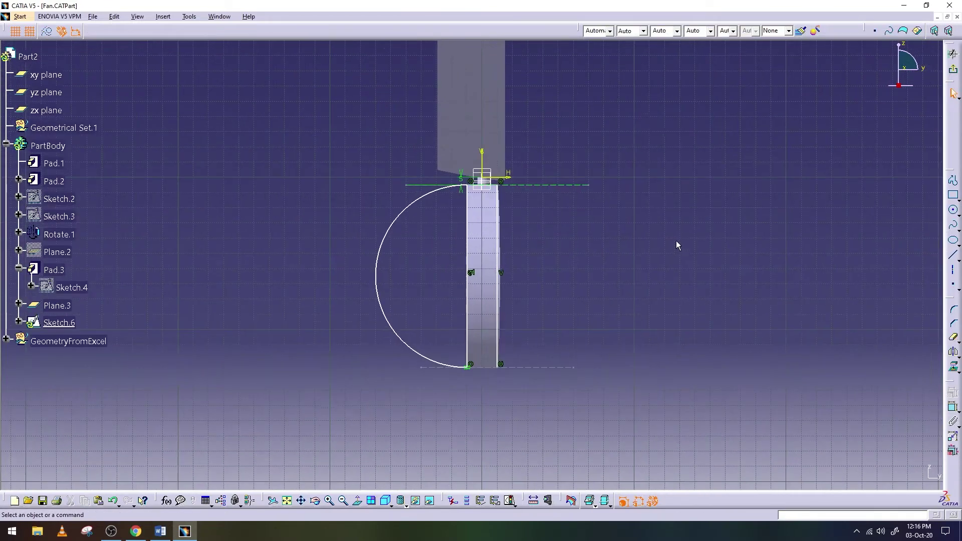
pyautogui.press('l')
pyautogui.click(481, 278)
pyautogui.click(585, 281)
pyautogui.doubleClick(555, 280)
pyautogui.press('Escape')
pyautogui.click(159, 531)
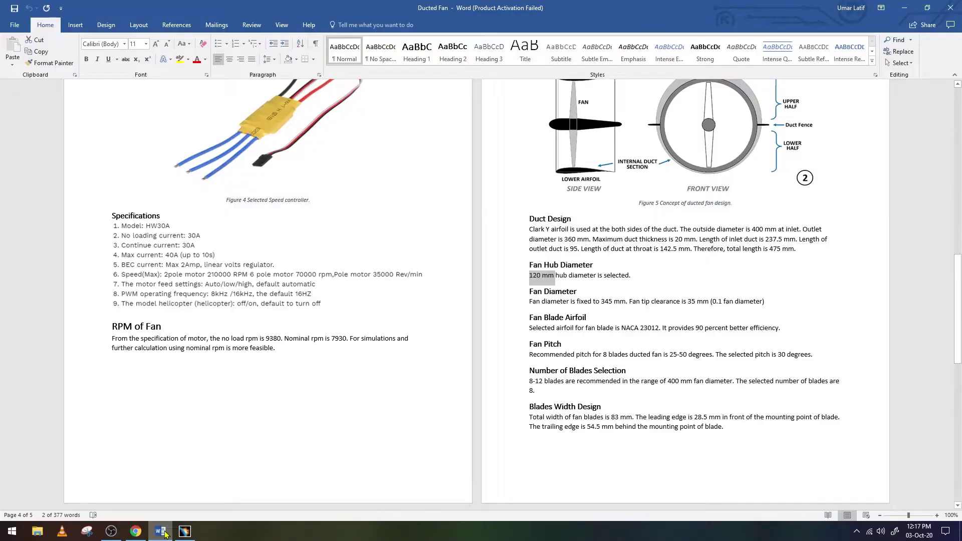
pyautogui.doubleClick(558, 281)
pyautogui.write('99')
pyautogui.press('Return')
pyautogui.hotkey('alt', 'f')
pyautogui.press('Escape')
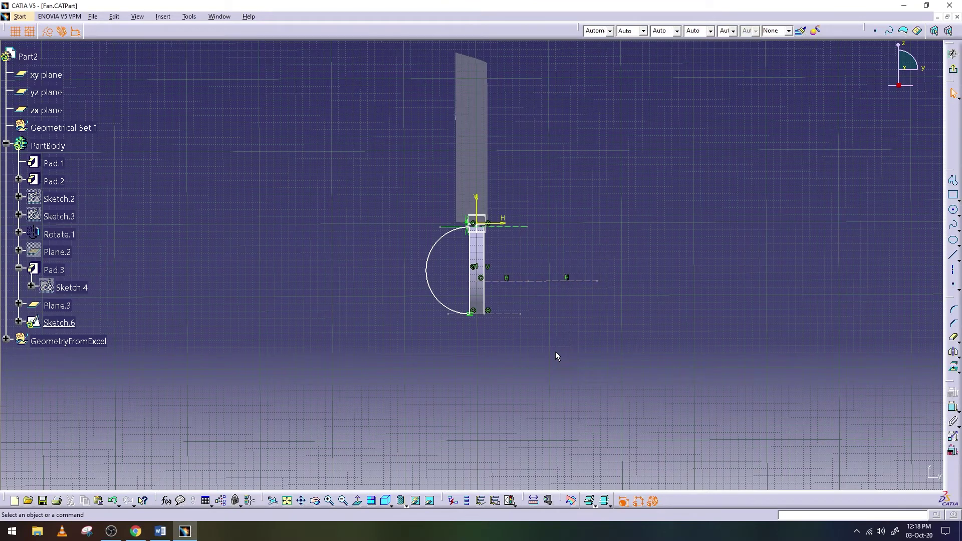
# - Draw a rectangle extending to the right of the disc
pyautogui.keyDown('ctrl'); pyautogui.moveTo(606, 376); pyautogui.dragTo(685, 278, button='middle'); pyautogui.keyUp('ctrl')
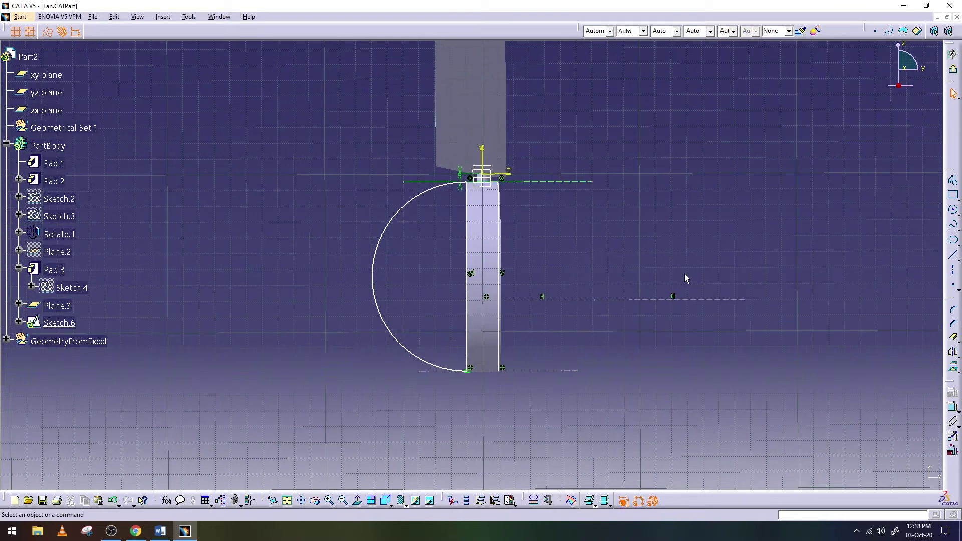
pyautogui.click(949, 212)
pyautogui.click(498, 275)
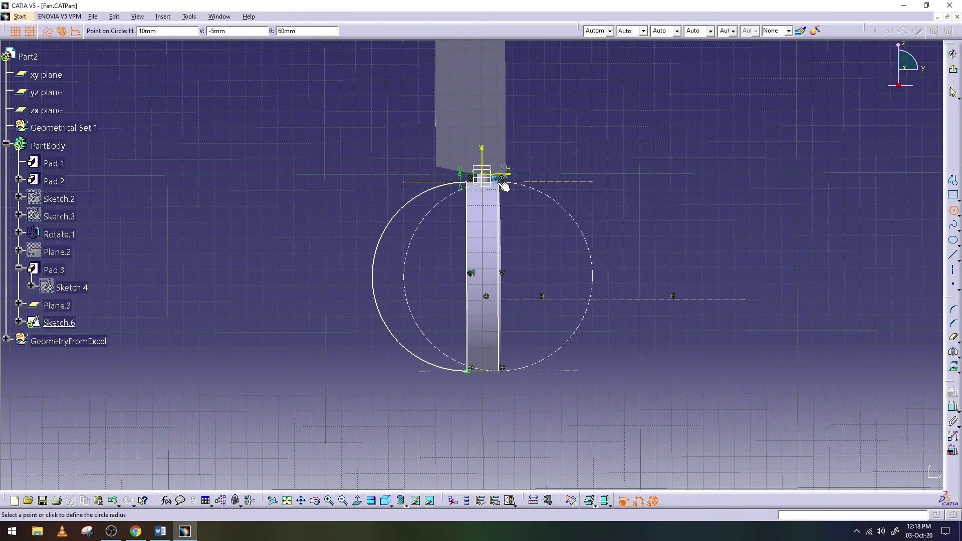
pyautogui.click(953, 195)
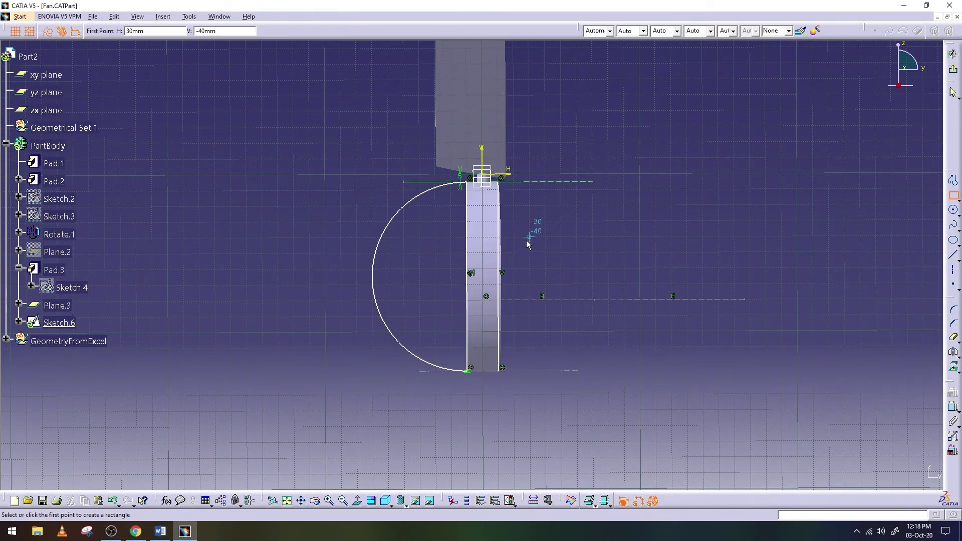
pyautogui.click(501, 273)
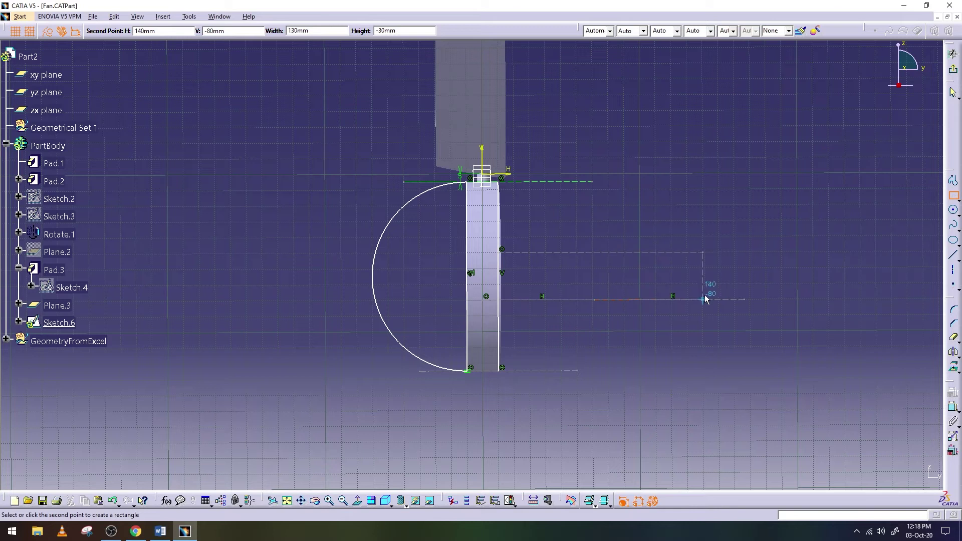
pyautogui.click(641, 299)
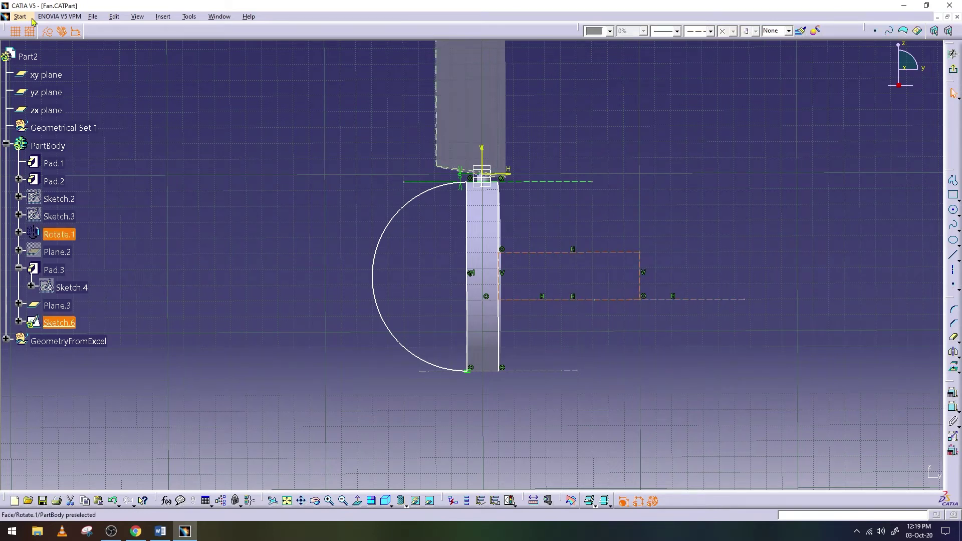
# - Add slanted lines to a pointed tip and round its top and bottom corners
pyautogui.click(953, 209)
pyautogui.click(639, 275)
pyautogui.click(640, 299)
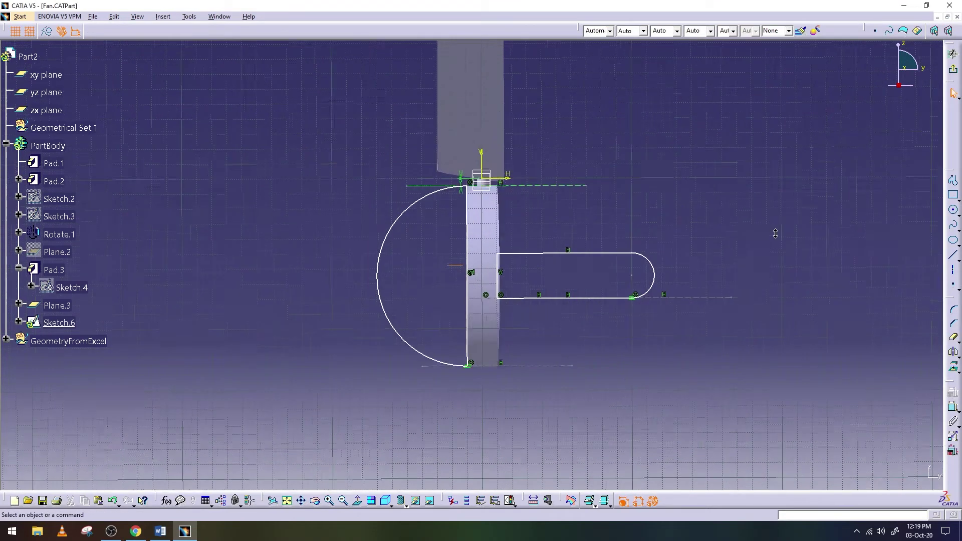
pyautogui.click(708, 276)
pyautogui.click(660, 301)
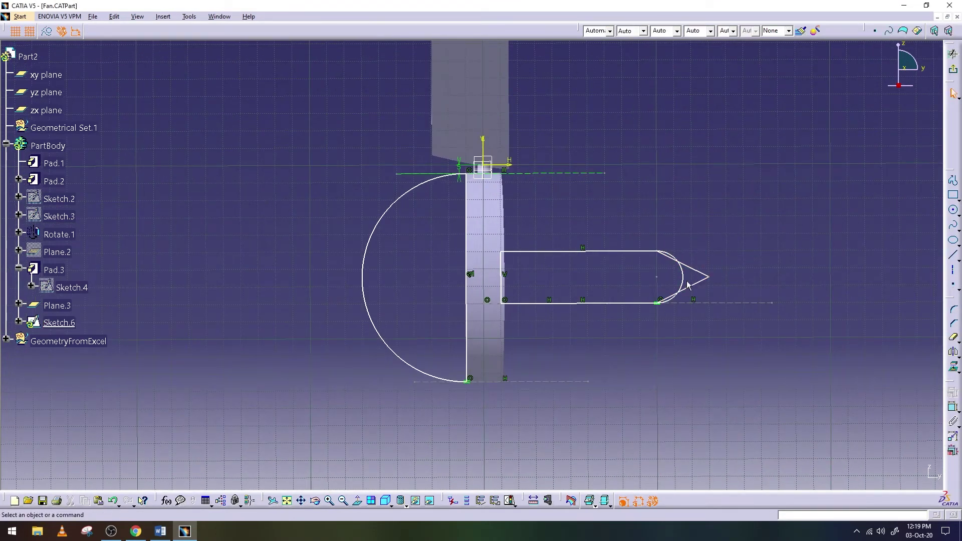
pyautogui.click(671, 257)
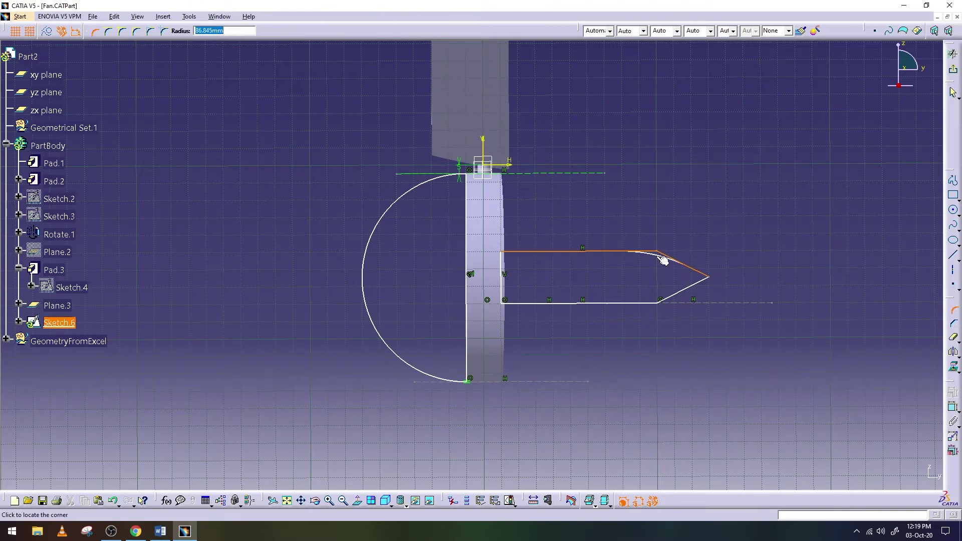
pyautogui.click(662, 258)
pyautogui.click(646, 304)
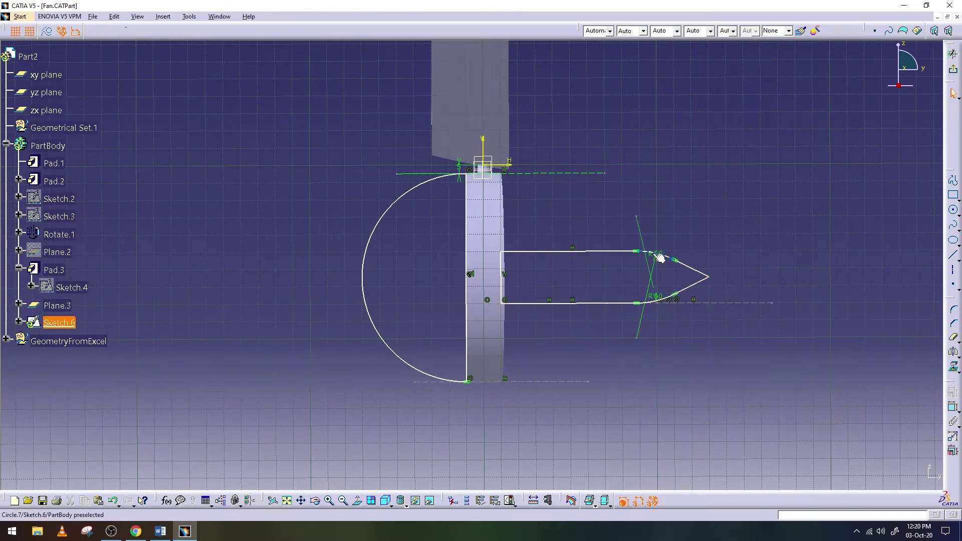
pyautogui.click(651, 287)
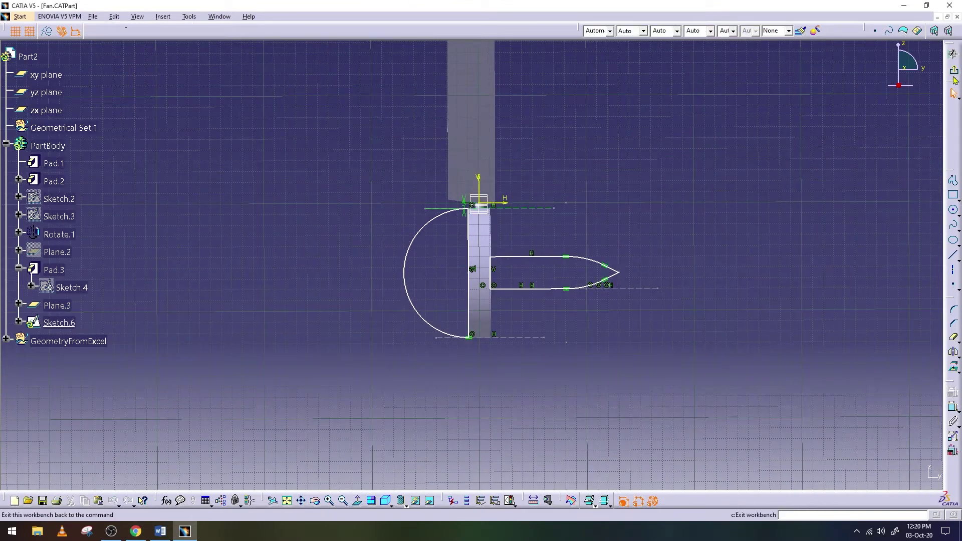
# - Draw the horizontal axis line to the tip and delete the lower fillet arc
pyautogui.click(953, 256)
pyautogui.click(324, 280)
pyautogui.click(804, 293)
pyautogui.click(701, 303)
pyautogui.press('Delete')
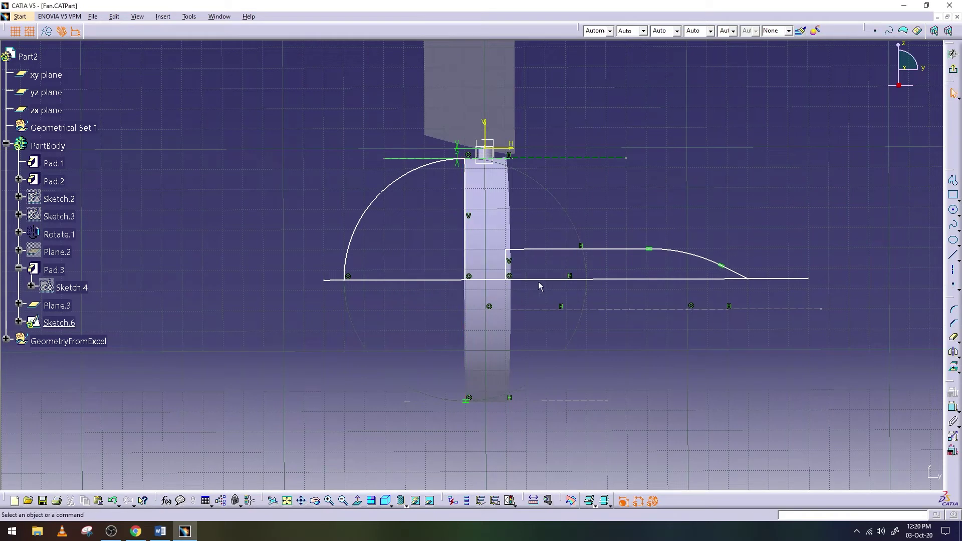
# - Revolve Sketch.6 into Shaft.1, the hub with its pointed spinner
pyautogui.click(953, 55)
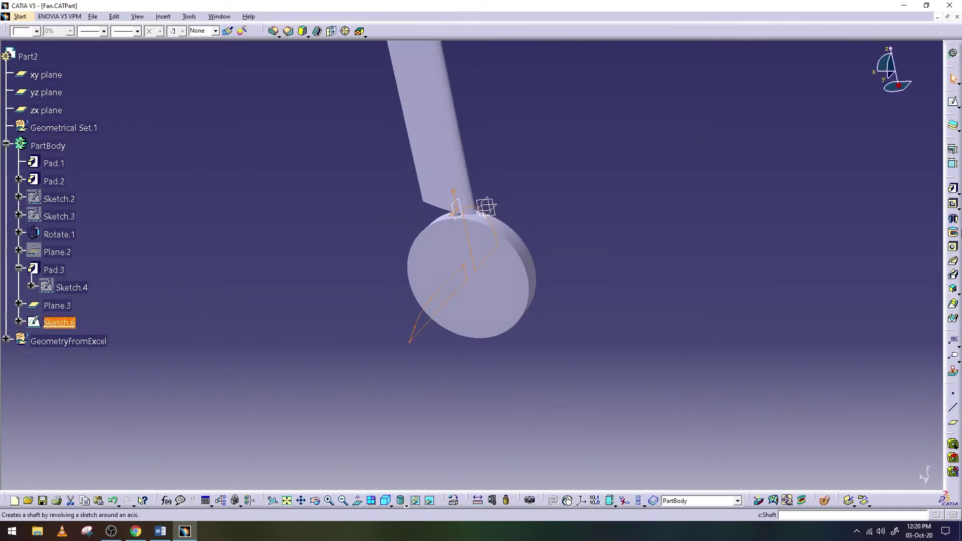
pyautogui.click(953, 221)
pyautogui.click(852, 453)
pyautogui.moveTo(350, 321)
pyautogui.mouseDown(button='middle')
pyautogui.moveTo(323, 346)
pyautogui.moveTo(311, 461)
pyautogui.moveTo(623, 300)
pyautogui.moveTo(296, 316)
pyautogui.moveTo(599, 289)
pyautogui.moveTo(287, 251)
pyautogui.moveTo(376, 268)
pyautogui.moveTo(504, 343)
pyautogui.mouseUp(button='middle')
# - Add a 5 mm edge fillet where spinner meets hub and save the part
pyautogui.click(93, 16)
pyautogui.moveTo(310, 251); pyautogui.dragTo(275, 236, button='middle')
pyautogui.click(274, 33)
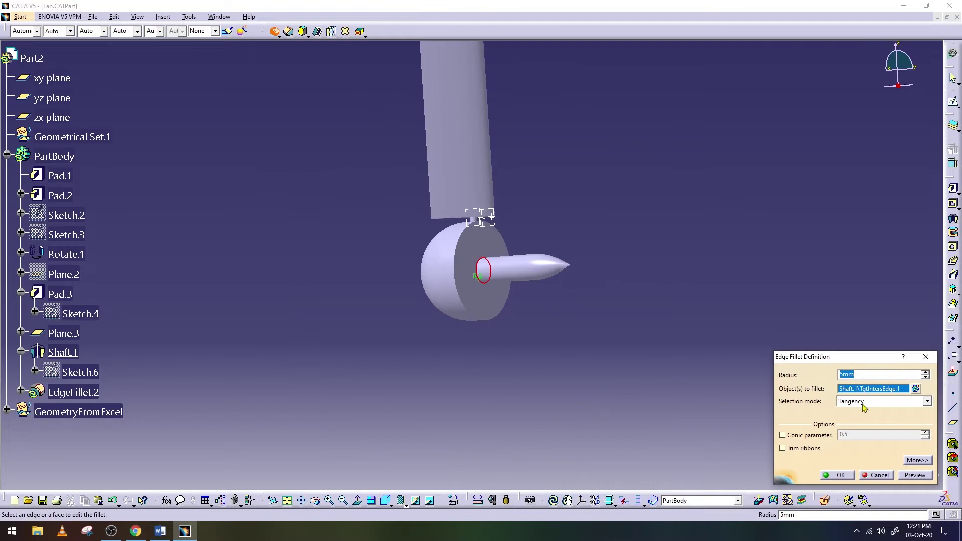
pyautogui.click(837, 474)
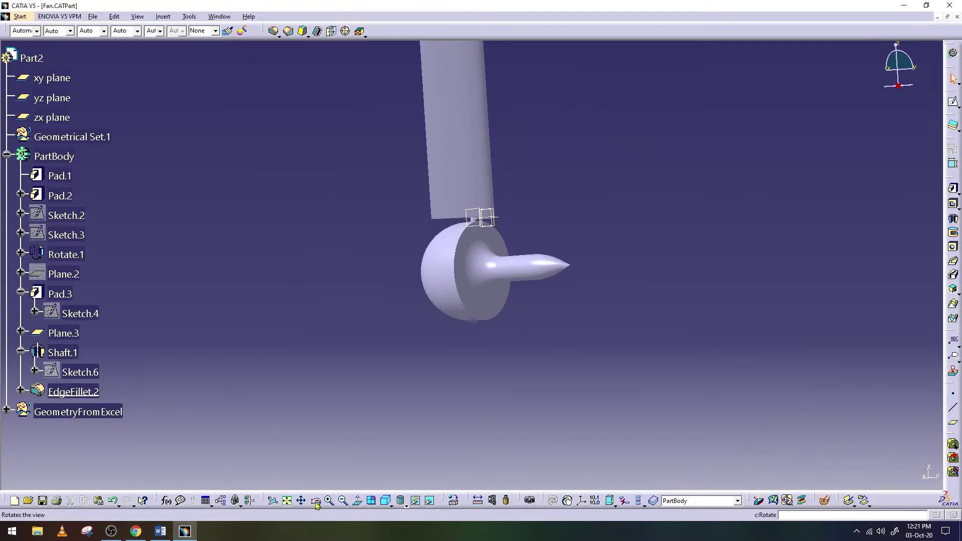
pyautogui.hotkey('ctrl', 's')
pyautogui.moveTo(517, 234)
pyautogui.mouseDown(button='middle')
pyautogui.moveTo(520, 197)
pyautogui.moveTo(496, 138)
pyautogui.mouseUp(button='middle')
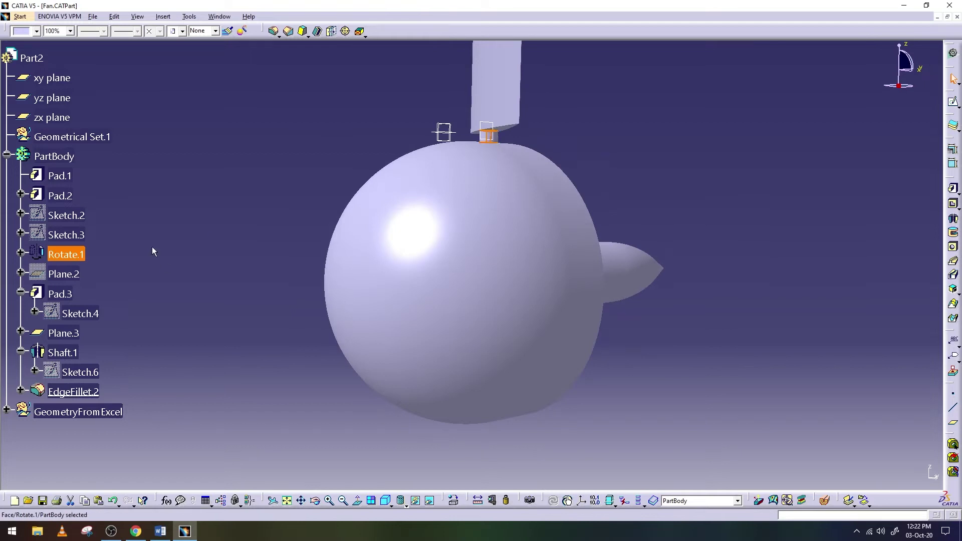
# - Review Pad.2's definition and save the part
pyautogui.doubleClick(66, 195)
pyautogui.click(835, 361)
pyautogui.click(93, 16)
pyautogui.click(125, 80)
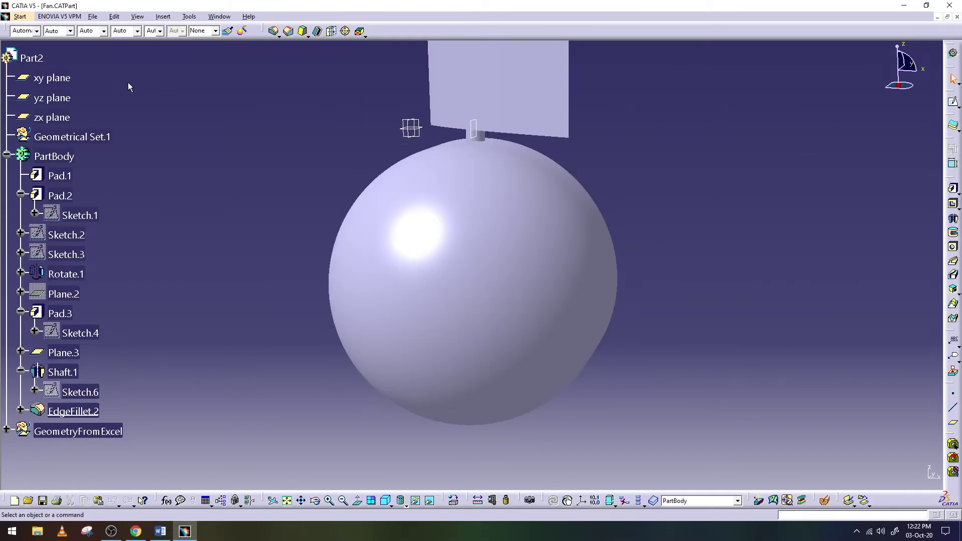
# - Start Sketch.7 on Plane.3 to serve as a rotation axis
pyautogui.moveTo(272, 137)
pyautogui.mouseDown(button='middle')
pyautogui.moveTo(322, 506)
pyautogui.moveTo(489, 381)
pyautogui.moveTo(347, 389)
pyautogui.moveTo(369, 436)
pyautogui.moveTo(623, 284)
pyautogui.moveTo(671, 267)
pyautogui.moveTo(367, 279)
pyautogui.moveTo(487, 378)
pyautogui.moveTo(604, 323)
pyautogui.mouseUp(button='middle')
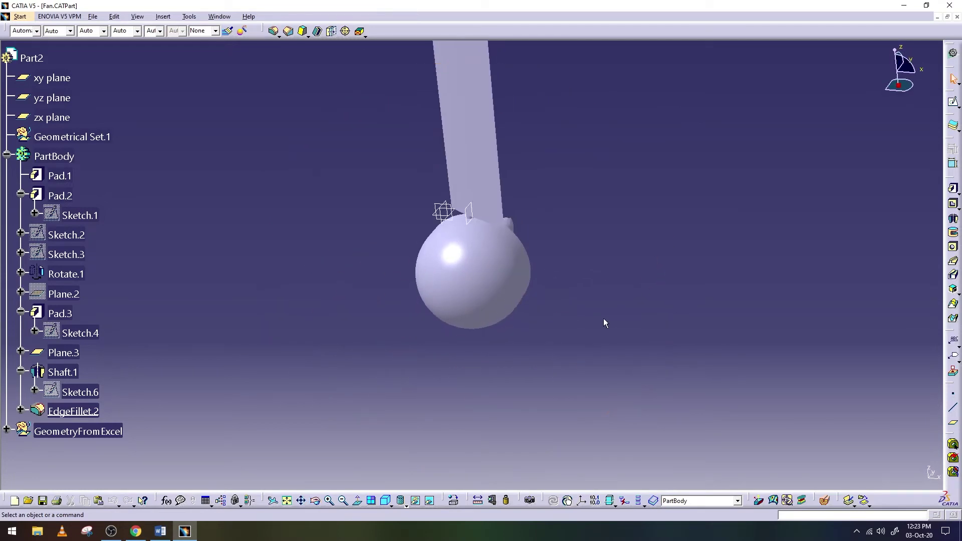
pyautogui.moveTo(555, 341); pyautogui.dragTo(257, 356, button='middle')
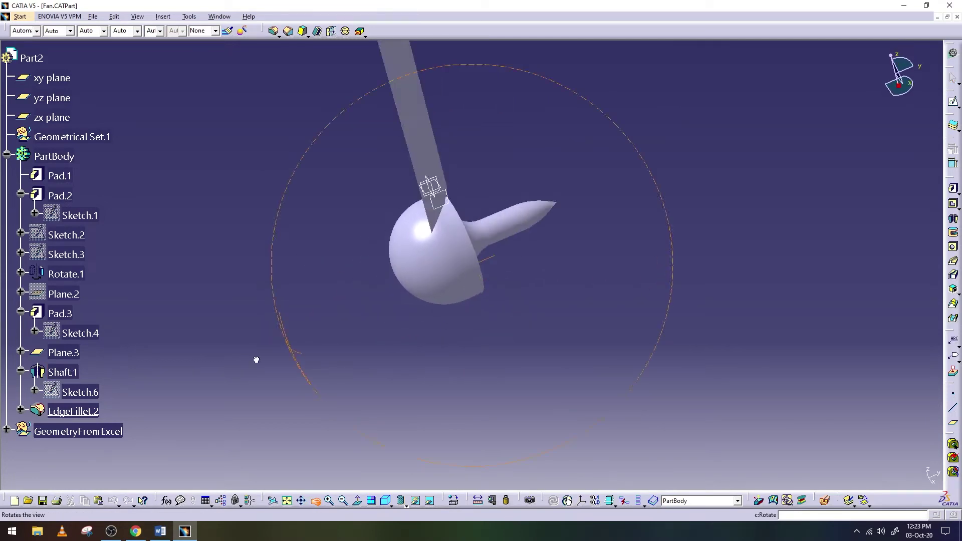
pyautogui.click(63, 353)
pyautogui.click(953, 189)
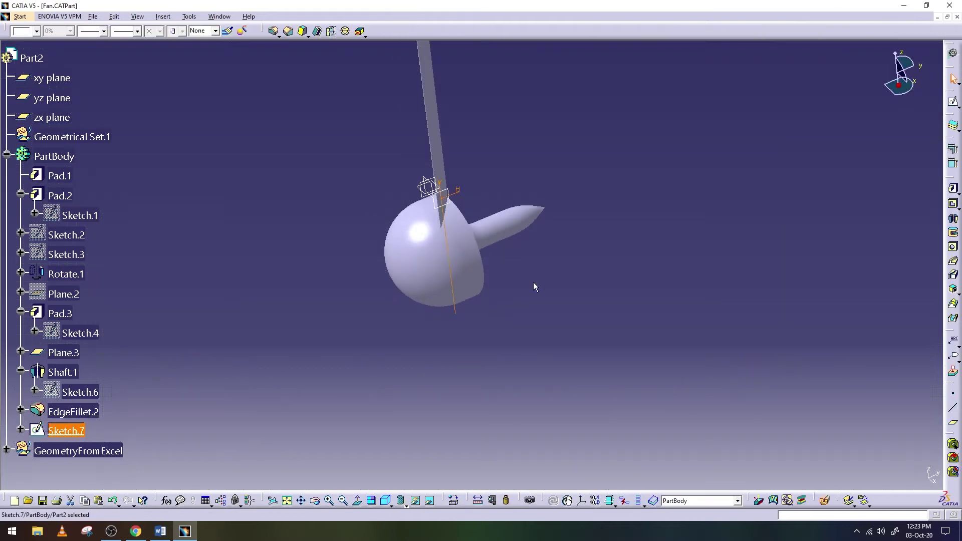
# - Rotate the shaft body 30° about Sketch.7 as a trial
pyautogui.click(74, 379)
pyautogui.click(163, 17)
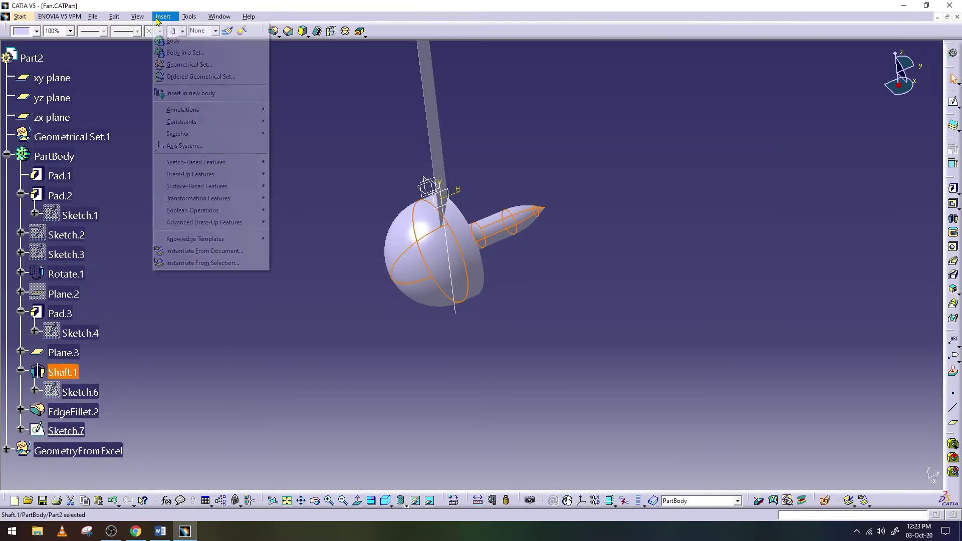
pyautogui.click(307, 211)
pyautogui.click(454, 256)
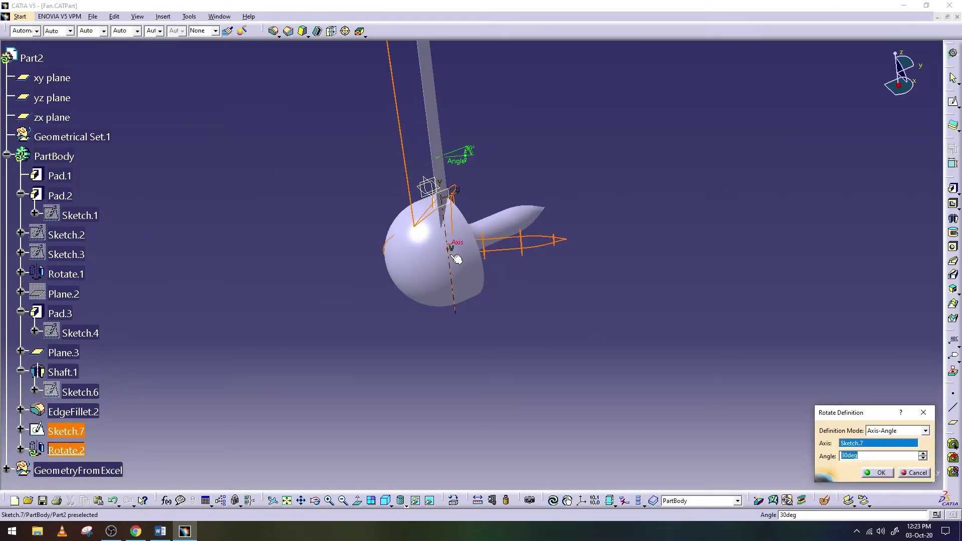
pyautogui.click(878, 472)
pyautogui.moveTo(708, 315)
pyautogui.mouseDown(button='middle')
pyautogui.moveTo(476, 304)
pyautogui.moveTo(369, 273)
pyautogui.mouseUp(button='middle')
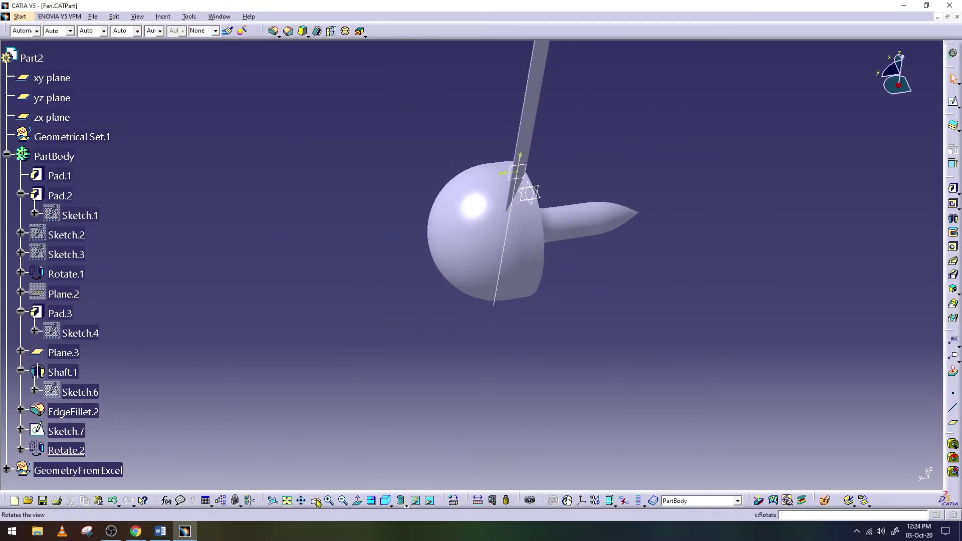
# - Delete the extra Rotate.2 and reconfirm Rotate.1's definition
pyautogui.click(60, 449)
pyautogui.press('Delete')
pyautogui.click(870, 468)
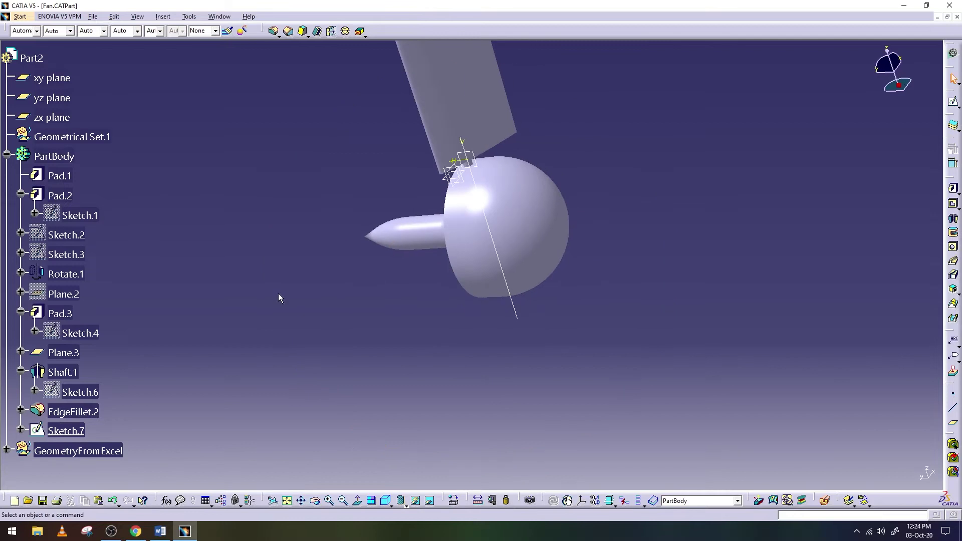
pyautogui.doubleClick(72, 277)
pyautogui.press('Return')
pyautogui.rightClick(517, 304)
# - Try a circular pattern of the blade referencing the zx plane, then cancel it
pyautogui.click(93, 17)
pyautogui.click(115, 79)
pyautogui.moveTo(310, 480); pyautogui.dragTo(294, 301, button='middle')
pyautogui.click(7, 156)
pyautogui.click(162, 16)
pyautogui.click(321, 276)
pyautogui.click(508, 305)
pyautogui.click(846, 331)
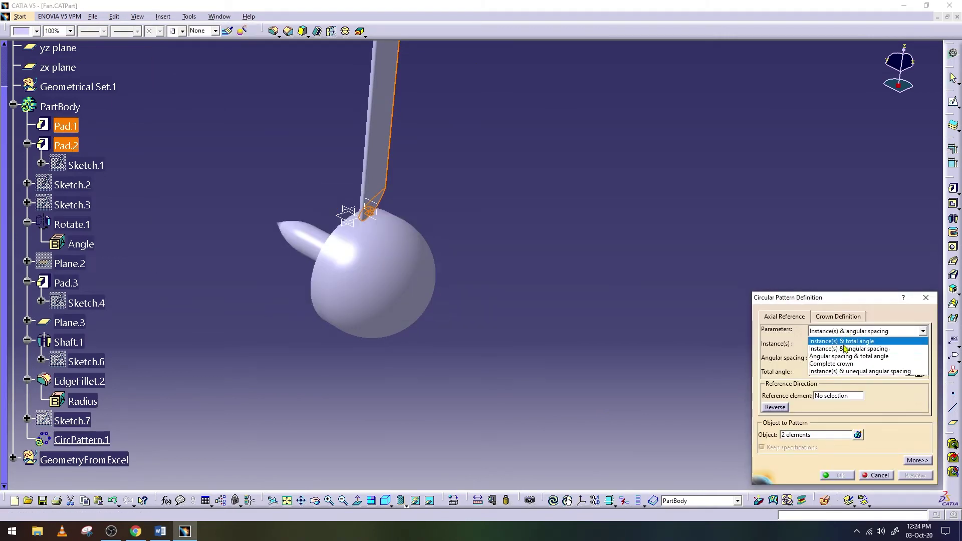
pyautogui.click(355, 222)
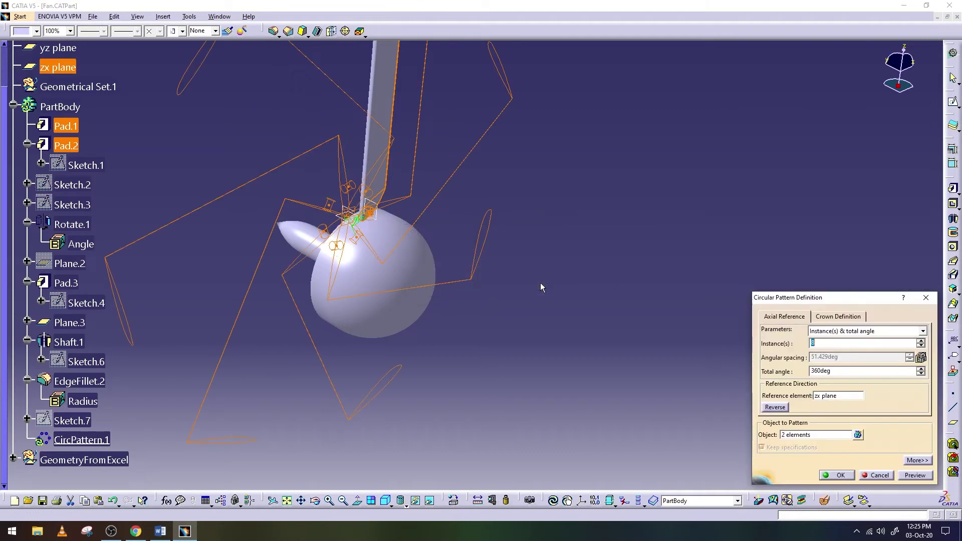
pyautogui.click(881, 475)
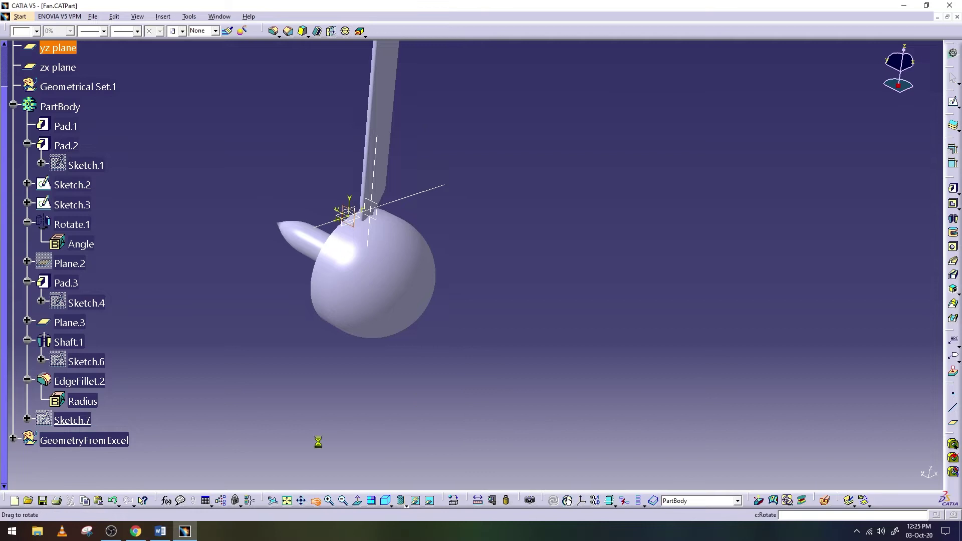
# - Sketch an axis line on Plane.3 and return to 3D
pyautogui.click(566, 324)
pyautogui.press('Return')
pyautogui.click(952, 54)
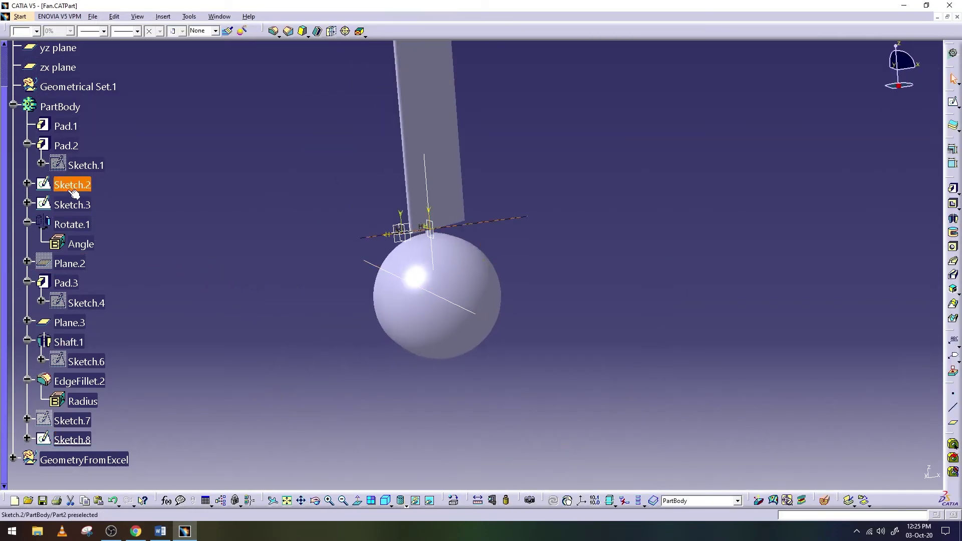
# - Circular-pattern Pad.1 and Pad.2 with 8 instances over 360° about the Sketch.8 line
pyautogui.click(65, 126)
pyautogui.keyDown('ctrl'); pyautogui.click(66, 145); pyautogui.keyUp('ctrl')
pyautogui.click(163, 16)
pyautogui.click(325, 277)
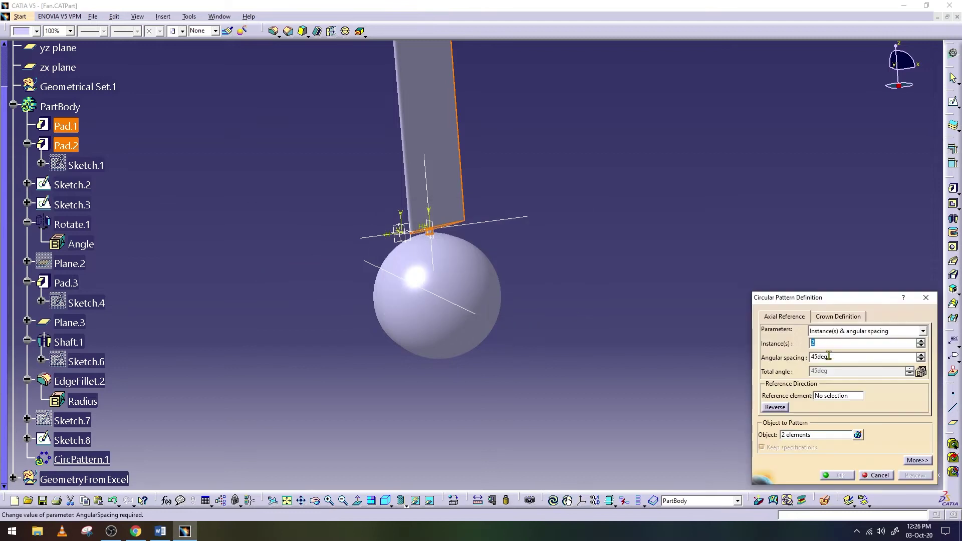
pyautogui.write('8')
pyautogui.click(922, 330)
pyautogui.click(851, 351)
pyautogui.click(837, 395)
pyautogui.click(580, 371)
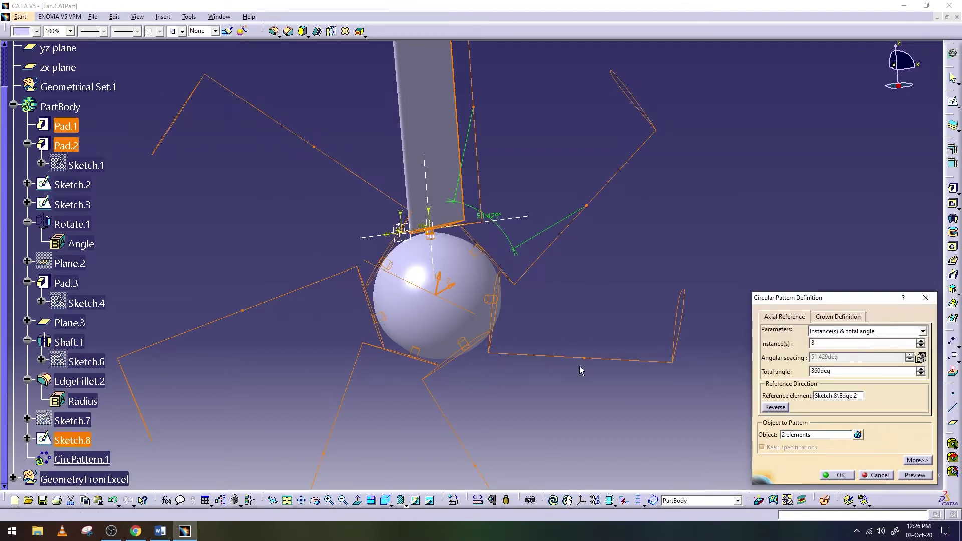
# - Clear the pattern errors and re-set count-and-angle spacing with Sketch.8's edge as reference
pyautogui.click(552, 286)
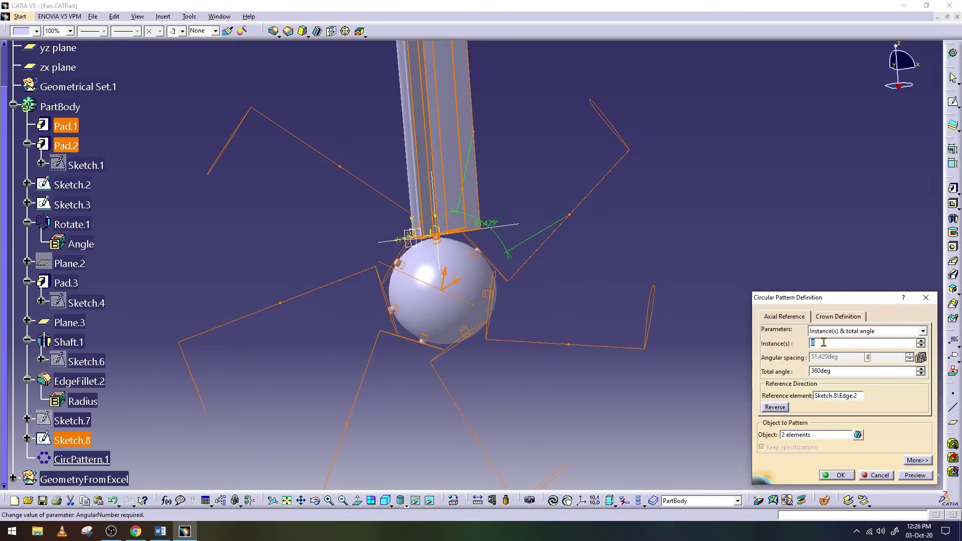
pyautogui.write('6')
pyautogui.moveTo(519, 318); pyautogui.dragTo(556, 288, button='middle')
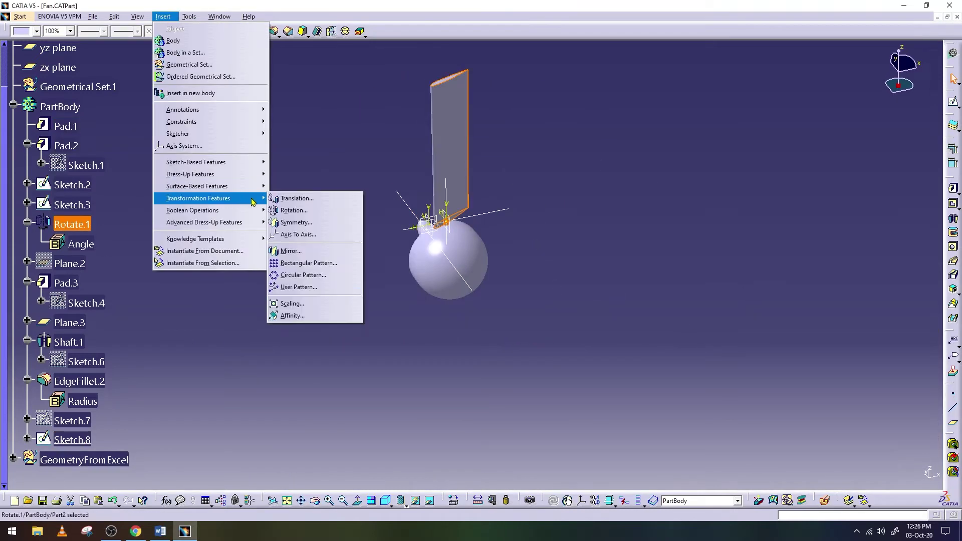
pyautogui.click(552, 287)
pyautogui.click(922, 331)
pyautogui.click(851, 346)
pyautogui.click(462, 287)
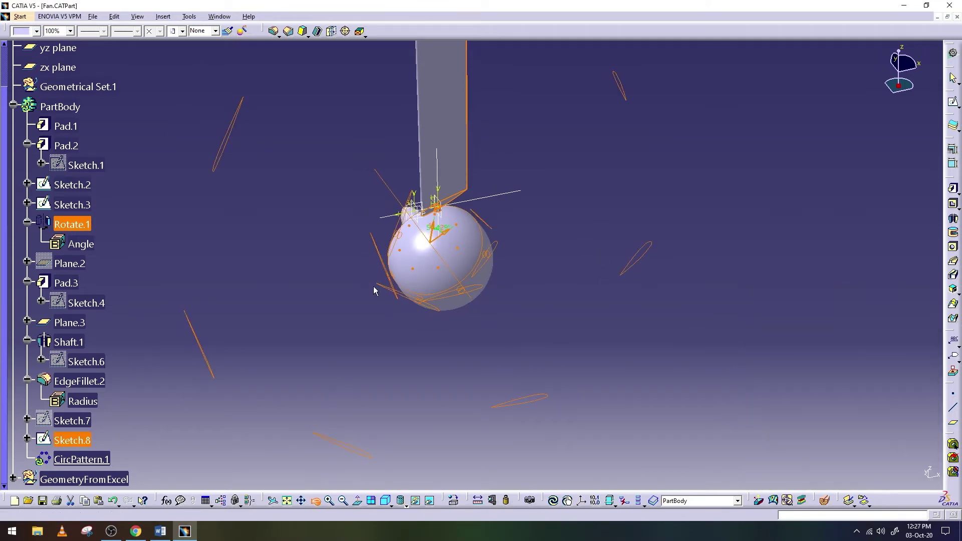
pyautogui.moveTo(462, 287); pyautogui.dragTo(374, 287, button='middle')
# - Preview the blades around the hub and confirm CircPattern.1
pyautogui.click(922, 479)
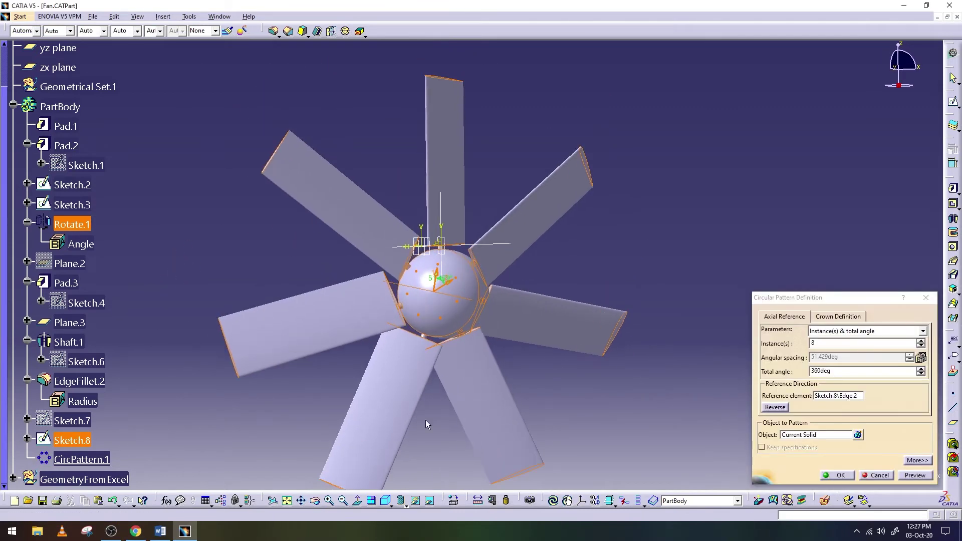
pyautogui.click(315, 500)
pyautogui.moveTo(672, 286); pyautogui.dragTo(333, 291)
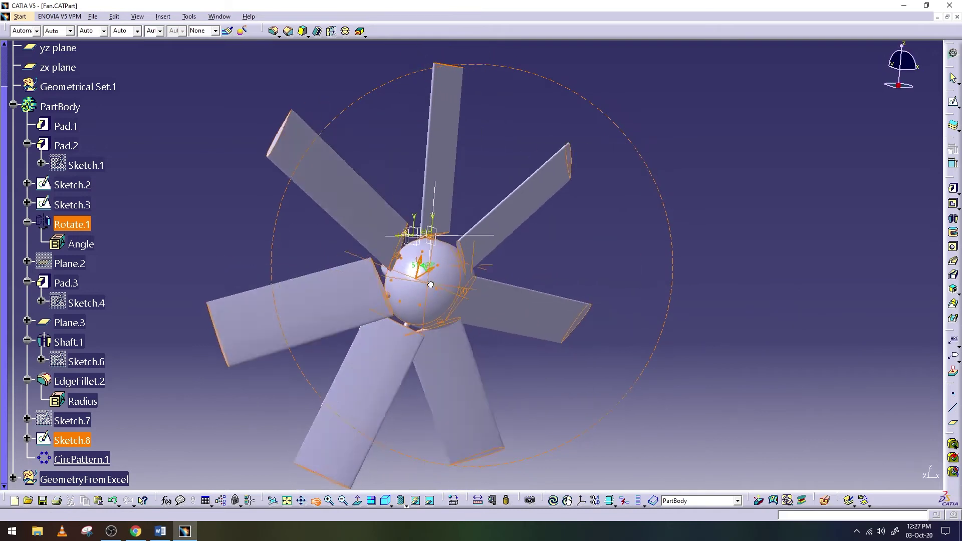
pyautogui.press('Return')
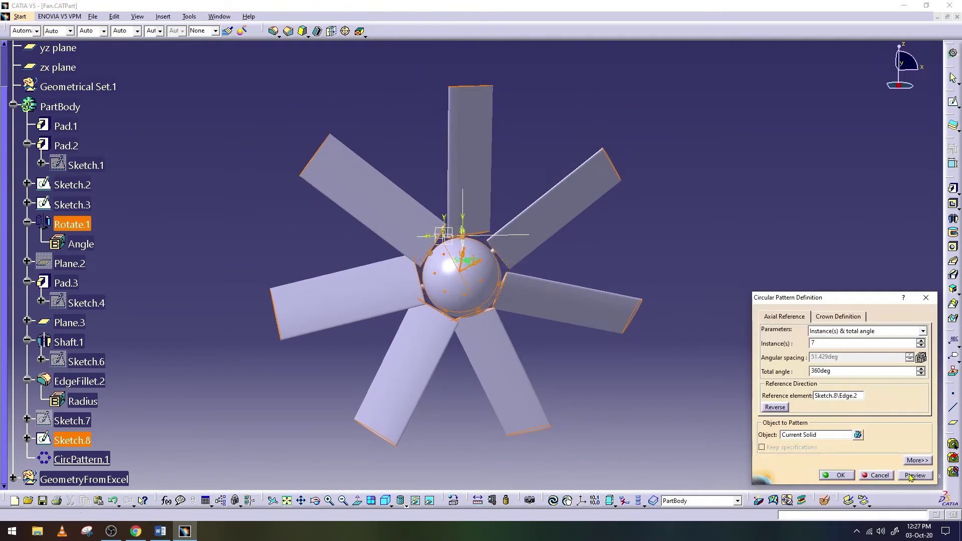
pyautogui.click(840, 475)
pyautogui.press('Return')
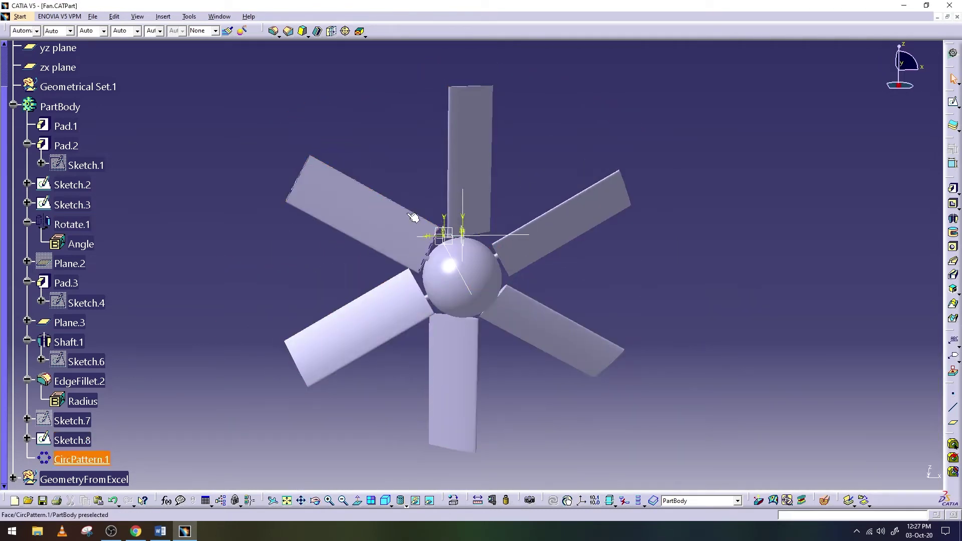
# - Set CircPattern.1 to eight blade instances and reframe the whole fan
pyautogui.doubleClick(96, 460)
pyautogui.press('Return')
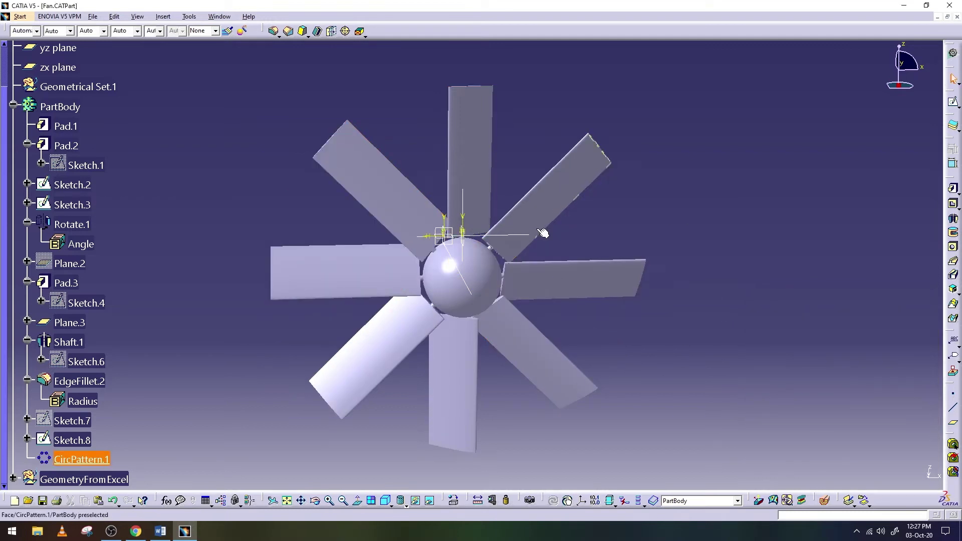
pyautogui.moveTo(652, 318)
pyautogui.mouseDown(button='middle')
pyautogui.moveTo(637, 232)
pyautogui.moveTo(459, 302)
pyautogui.moveTo(506, 230)
pyautogui.moveTo(683, 206)
pyautogui.mouseUp(button='middle')
pyautogui.click(416, 285)
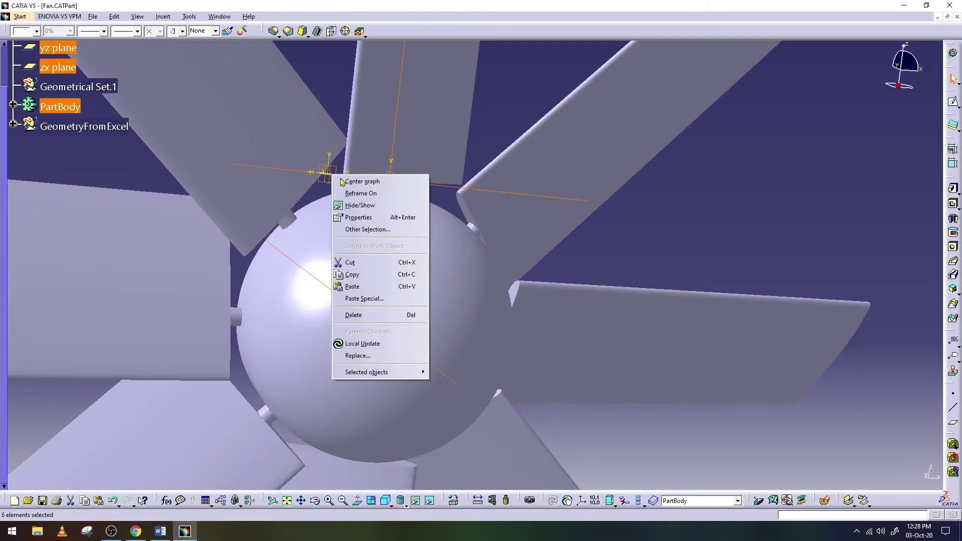
pyautogui.moveTo(326, 173); pyautogui.dragTo(431, 381)
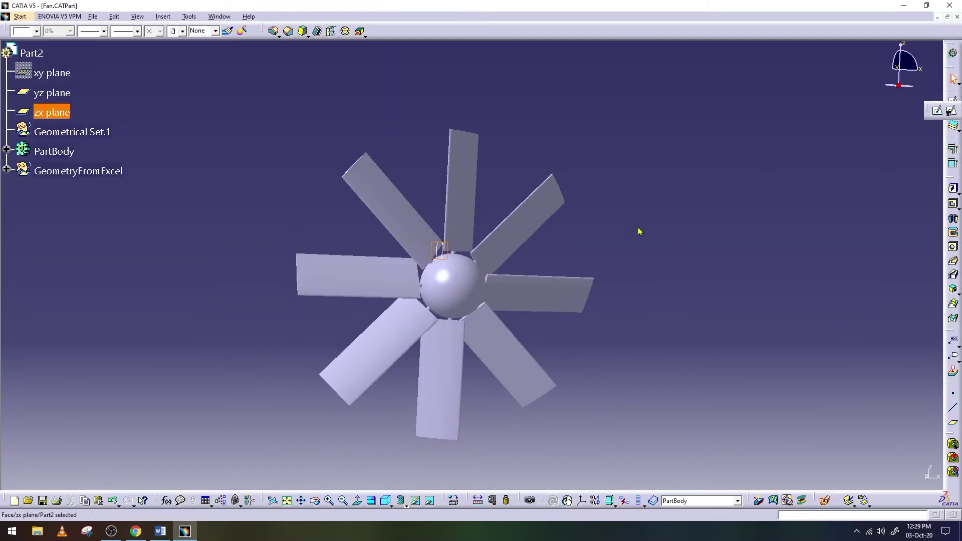
# - Sketch a large circle around the blades and pocket it to trim the tips
pyautogui.click(670, 195)
pyautogui.click(953, 210)
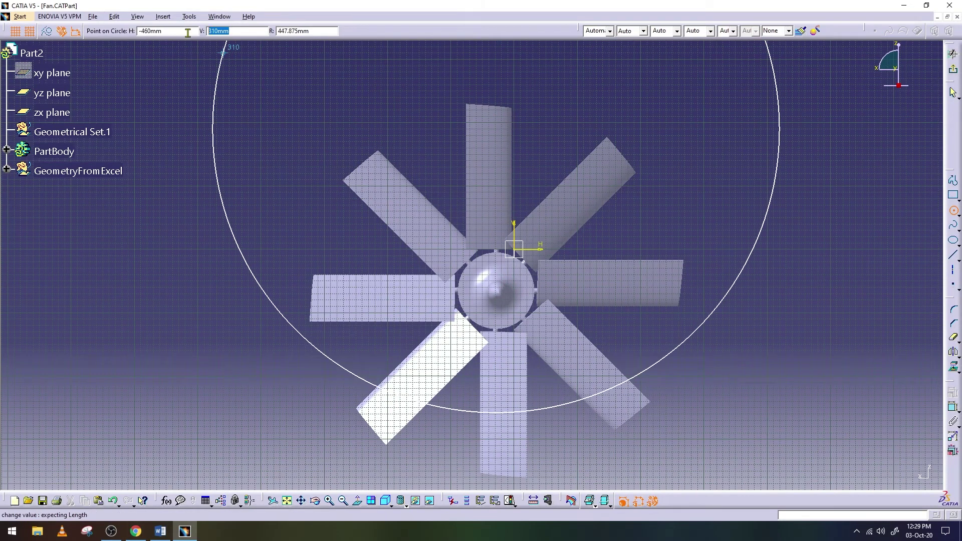
pyautogui.moveTo(160, 32); pyautogui.dragTo(92, 35)
pyautogui.write('-')
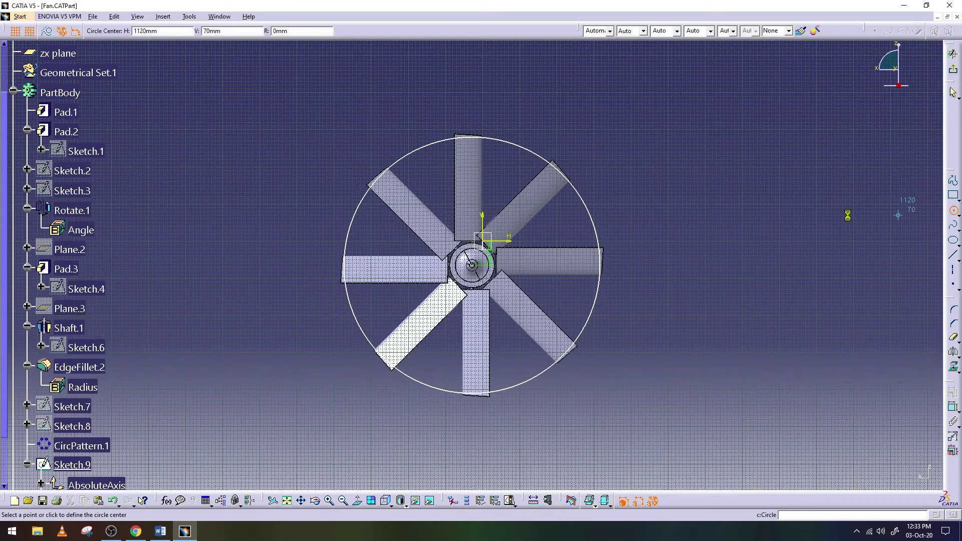
pyautogui.click(952, 204)
pyautogui.click(799, 362)
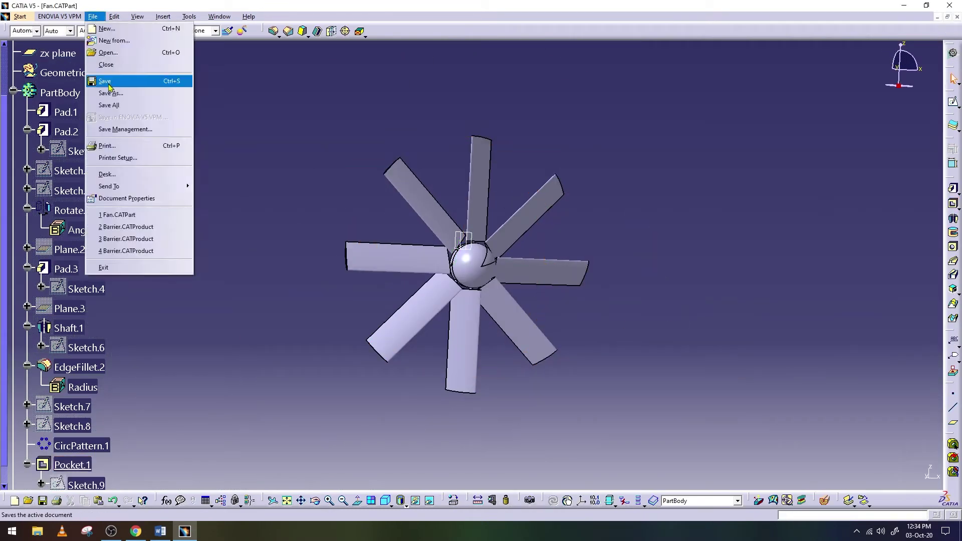
# - Render the fan with scene lighting and shadows and save the image as Fan 1
pyautogui.click(417, 484)
pyautogui.rightClick(439, 206)
pyautogui.moveTo(441, 210)
pyautogui.mouseDown(button='middle')
pyautogui.moveTo(466, 368)
pyautogui.moveTo(542, 359)
pyautogui.moveTo(290, 268)
pyautogui.moveTo(672, 275)
pyautogui.mouseUp(button='middle')
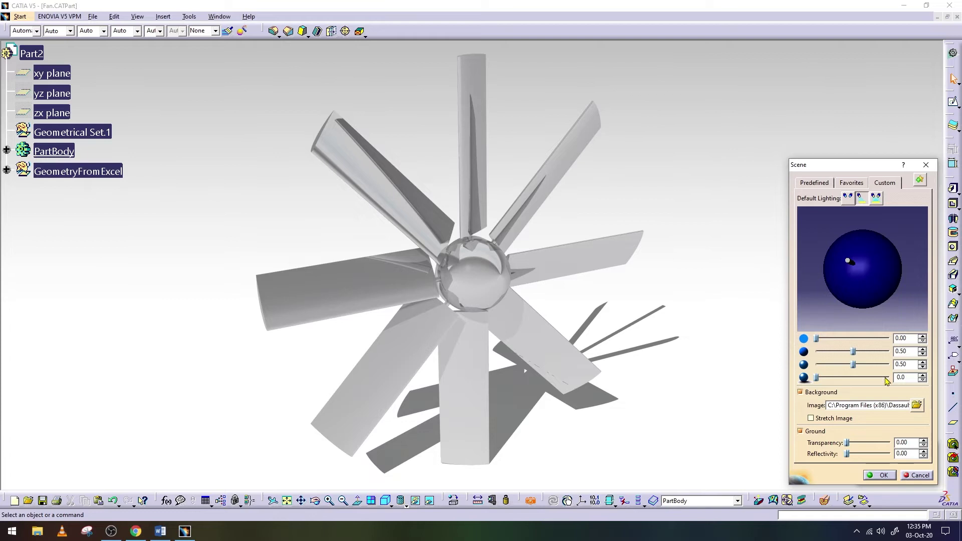
pyautogui.click(887, 475)
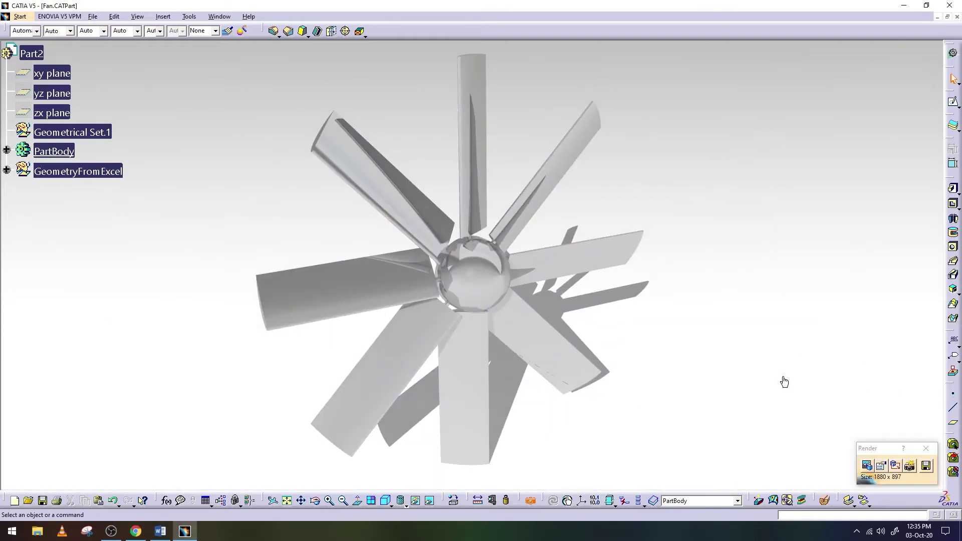
pyautogui.click(926, 465)
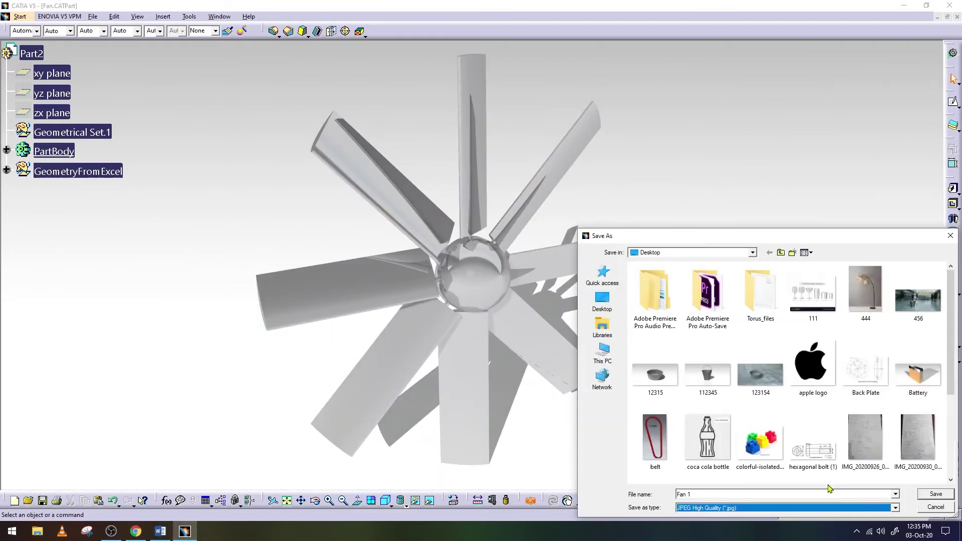
pyautogui.press('Return')
# - Apply China Blue from the Painting material library to the fan
pyautogui.click(529, 500)
pyautogui.click(706, 99)
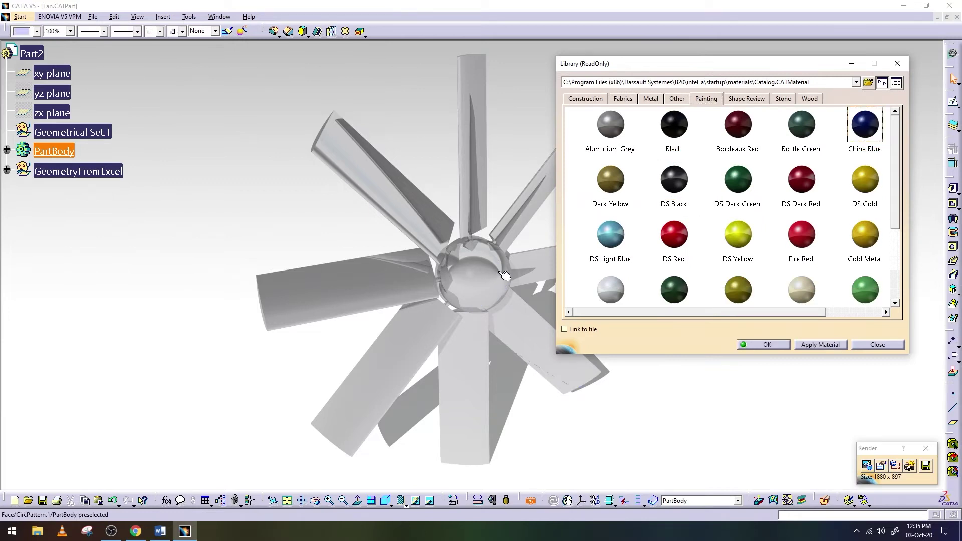
pyautogui.moveTo(57, 153); pyautogui.dragTo(55, 151)
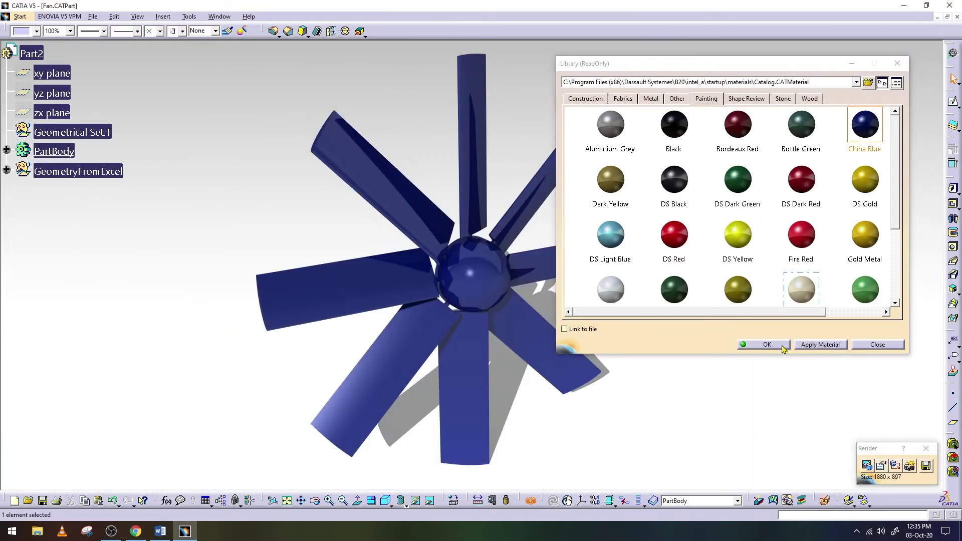
pyautogui.click(876, 344)
pyautogui.click(925, 465)
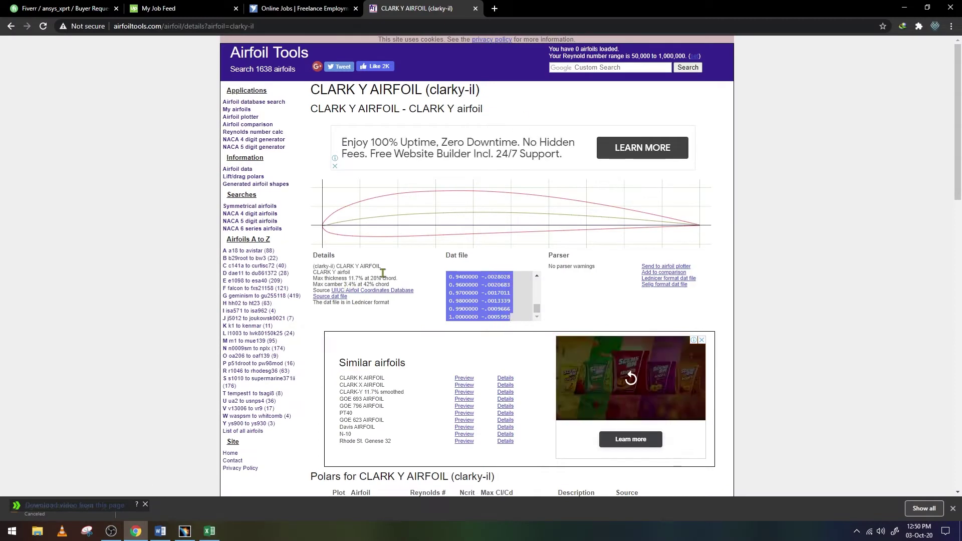
# - Paste the Clark Y coordinates into column D of the workbook and clear column E
pyautogui.hotkey('alt', 'Tab')
pyautogui.hotkey('ctrl', 'v')
pyautogui.scroll(-20, 236, 230)
pyautogui.scroll(12, 236, 230)
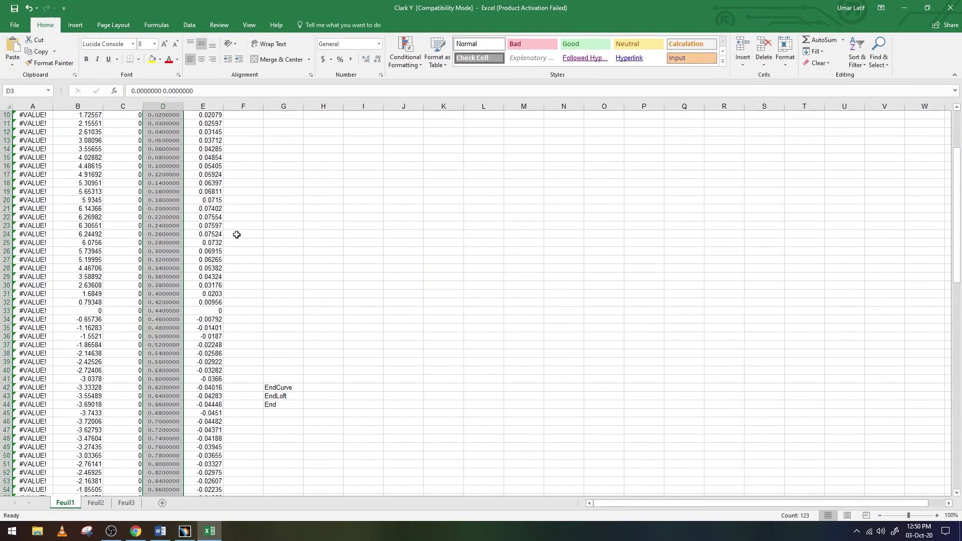
pyautogui.scroll(8, 210, 221)
pyautogui.moveTo(184, 106); pyautogui.dragTo(227, 106)
pyautogui.click(248, 131)
pyautogui.click(247, 106)
pyautogui.press('Delete')
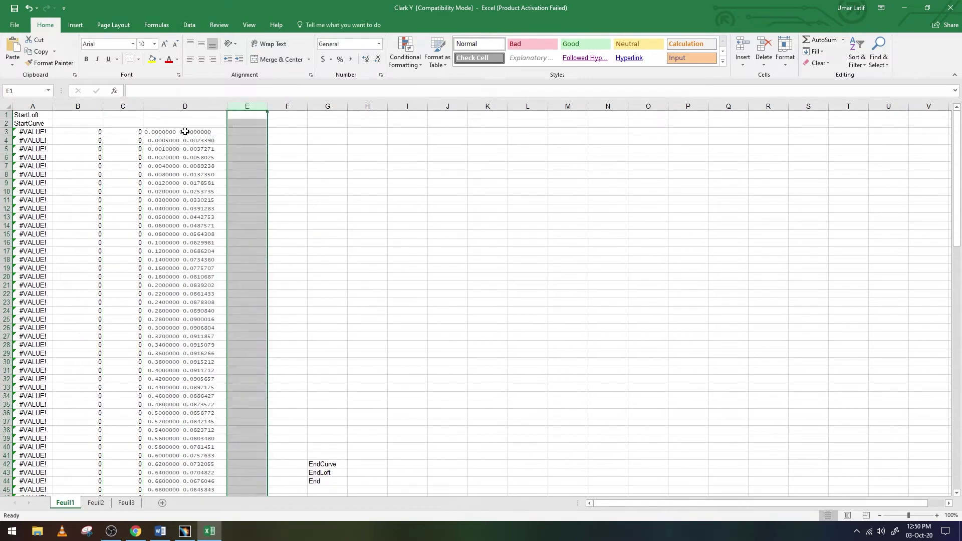
# - Split column D on spaces with Text to Columns and delete the empty column
pyautogui.click(188, 132)
pyautogui.click(189, 25)
pyautogui.click(415, 55)
pyautogui.click(392, 344)
pyautogui.click(221, 230)
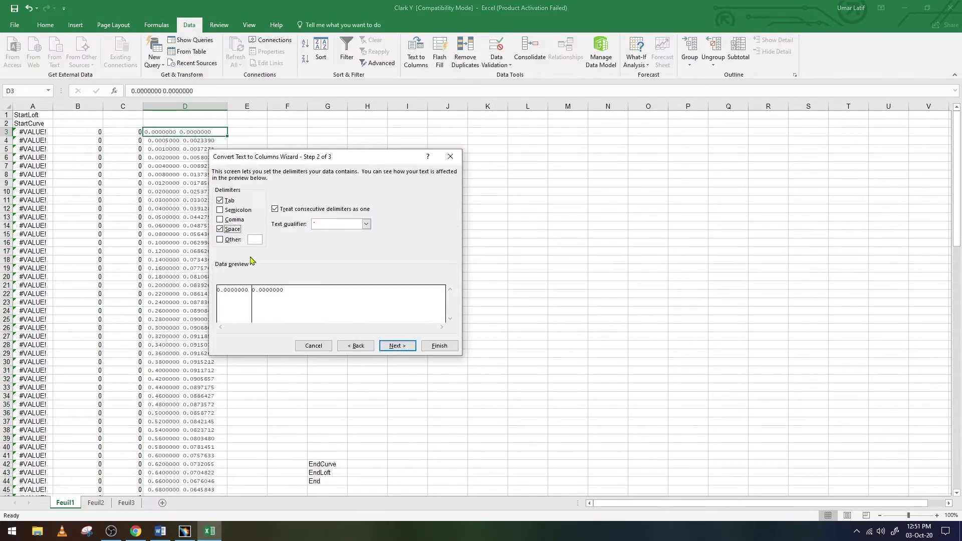
pyautogui.click(437, 345)
pyautogui.click(185, 106)
pyautogui.click(416, 55)
pyautogui.click(393, 344)
pyautogui.click(437, 345)
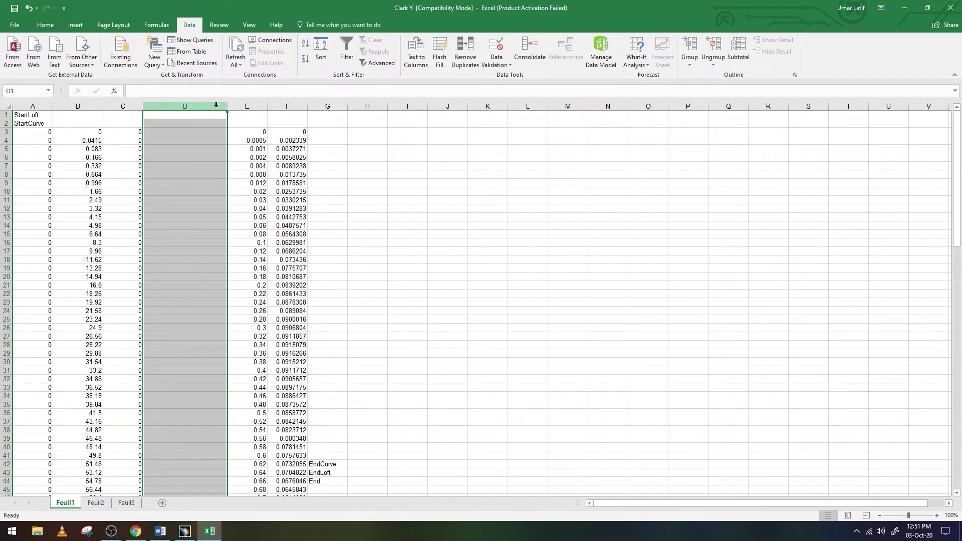
pyautogui.hotkey('ctrl', '-')
# - Move the EndCurve, EndLoft and End markers below the data to A64
pyautogui.scroll(-20, 262, 245)
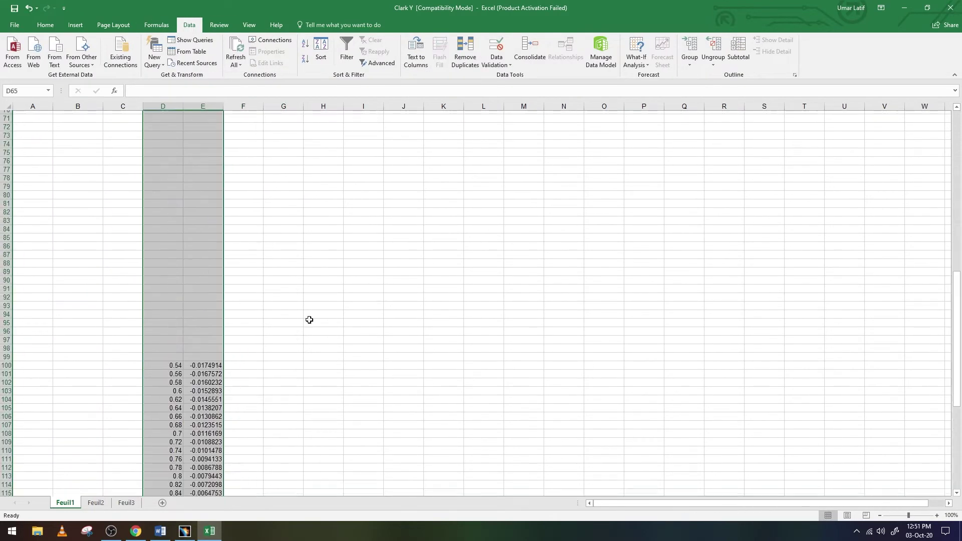
pyautogui.scroll(-12, 295, 331)
pyautogui.scroll(20, 500, 301)
pyautogui.moveTo(32, 240); pyautogui.dragTo(203, 241)
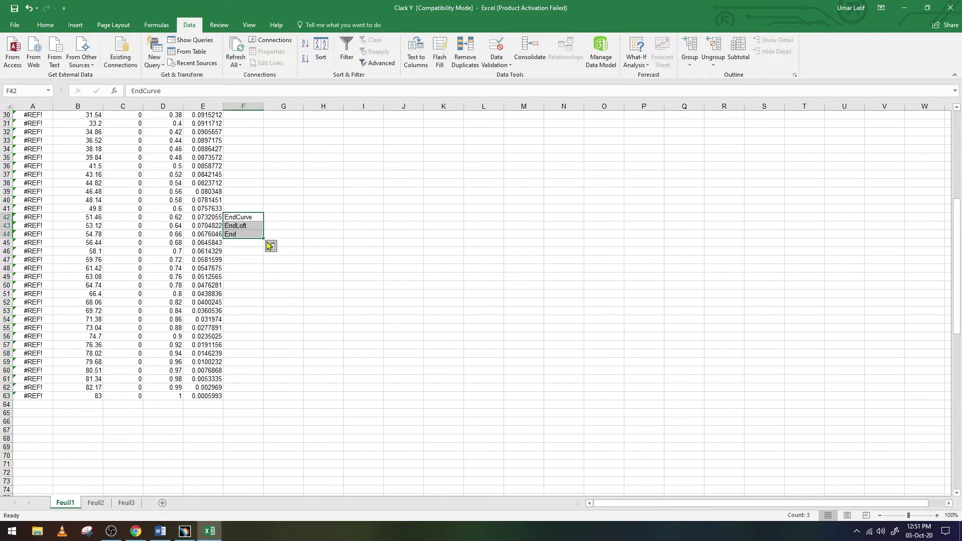
pyautogui.scroll(15, 250, 301)
pyautogui.click(164, 91)
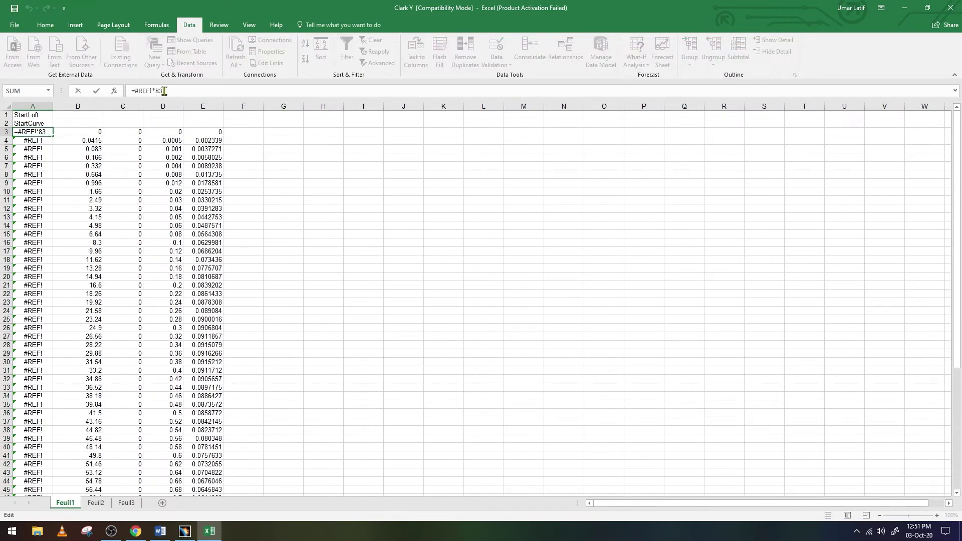
# - Correct A3 to =D4*475 and fill it down column A
pyautogui.write('D4')
pyautogui.hotkey('ctrl', 'Return')
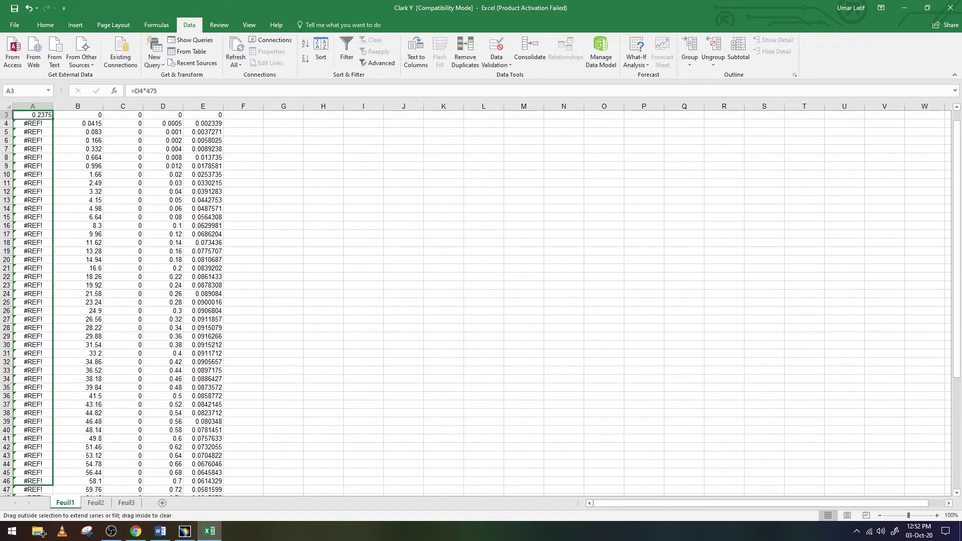
pyautogui.moveTo(53, 136); pyautogui.dragTo(31, 488)
pyautogui.scroll(7, 30, 301)
pyautogui.press('Right')
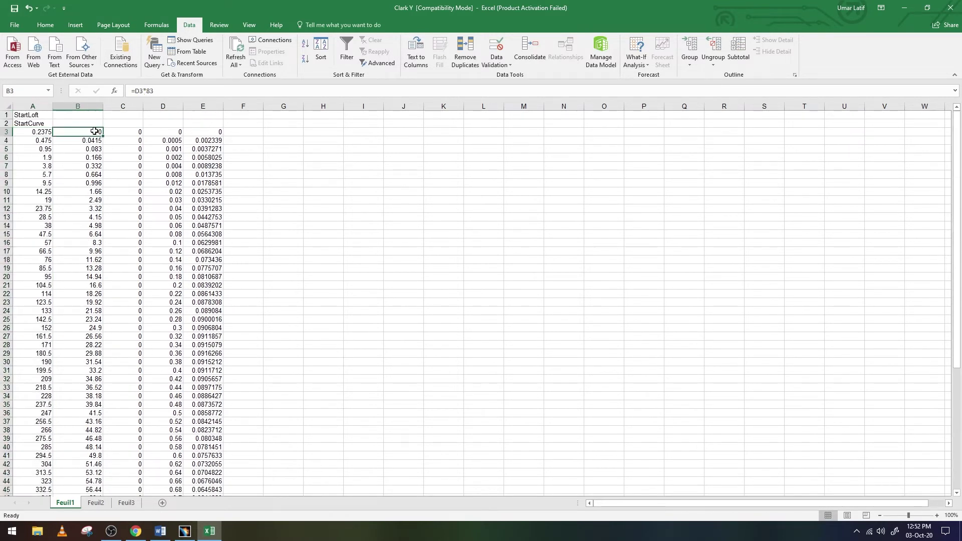
pyautogui.moveTo(53, 157)
pyautogui.mouseDown()
pyautogui.moveTo(56, 539)
pyautogui.moveTo(53, 136)
pyautogui.mouseUp()
# - Enter =E3*475 in B3 and fill it down to row 63
pyautogui.click(78, 132)
pyautogui.write('=E')
pyautogui.press('Escape')
pyautogui.press('Escape')
pyautogui.moveTo(78, 140); pyautogui.dragTo(78, 493)
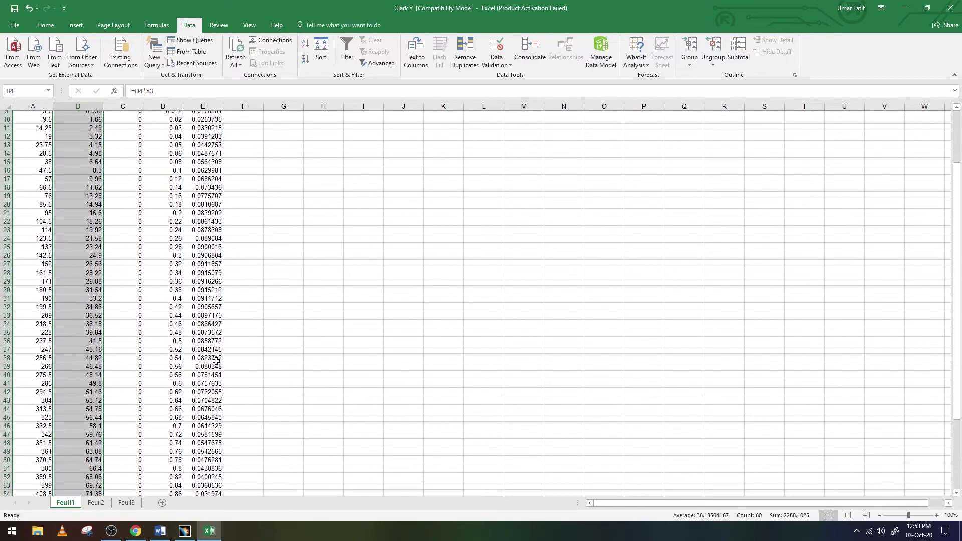
pyautogui.scroll(15, 119, 134)
pyautogui.click(95, 133)
pyautogui.moveTo(106, 152); pyautogui.dragTo(90, 471)
pyautogui.scroll(7, 90, 300)
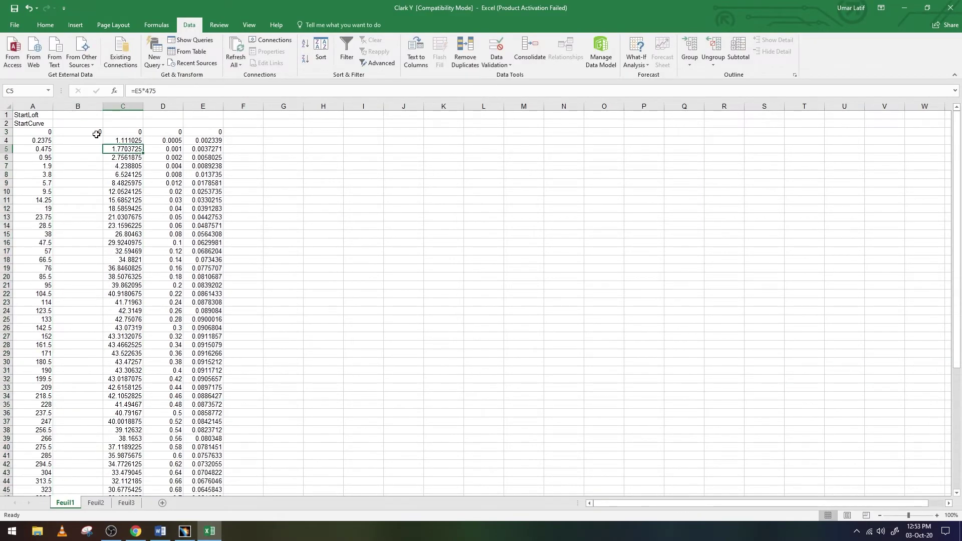
# - Select the scaled column B values and run the point-import macro
pyautogui.click(97, 134)
pyautogui.moveTo(103, 137); pyautogui.dragTo(90, 471)
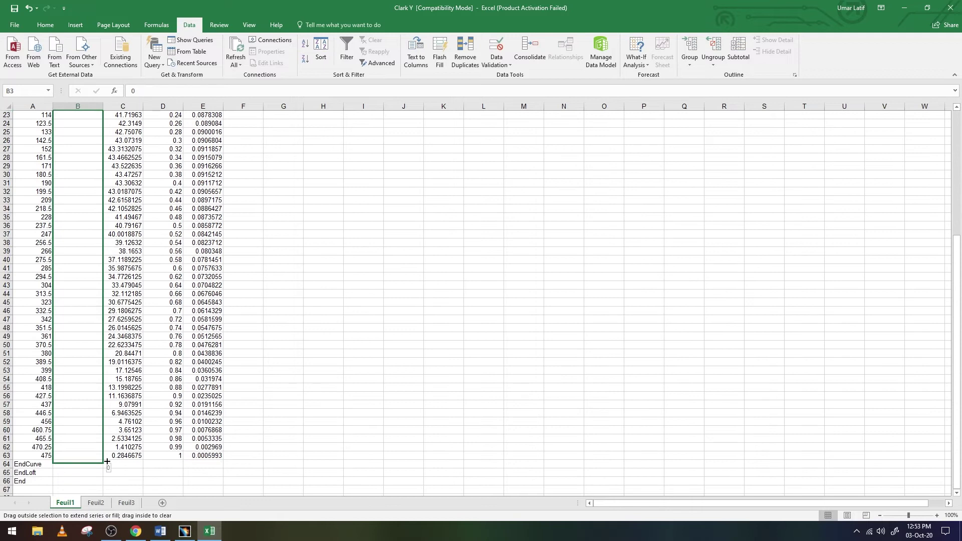
pyautogui.scroll(8, 129, 200)
pyautogui.click(41, 115)
pyautogui.click(249, 24)
pyautogui.click(500, 50)
# - Confirm the macro prompt and inspect the imported curve in CATIA
pyautogui.press('Return')
pyautogui.press('Return')
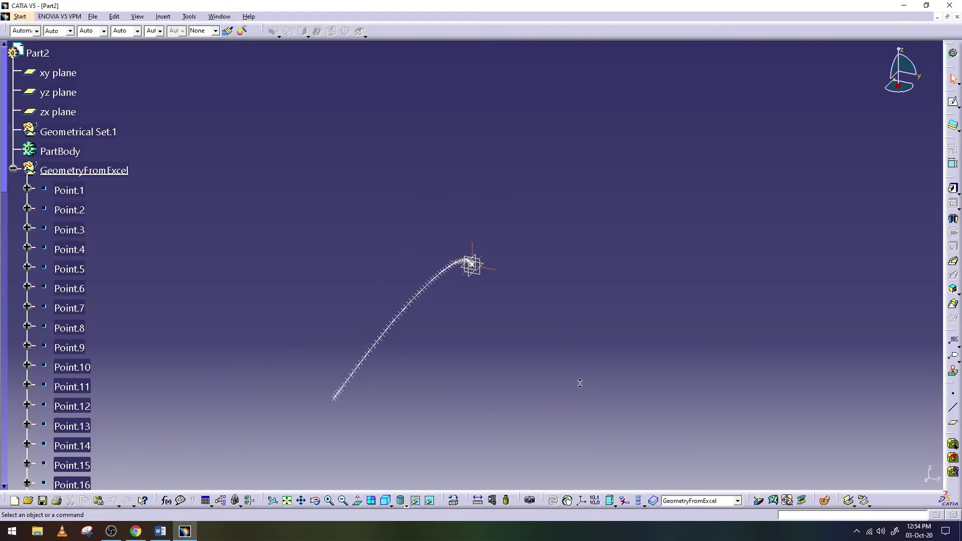
pyautogui.click(288, 504)
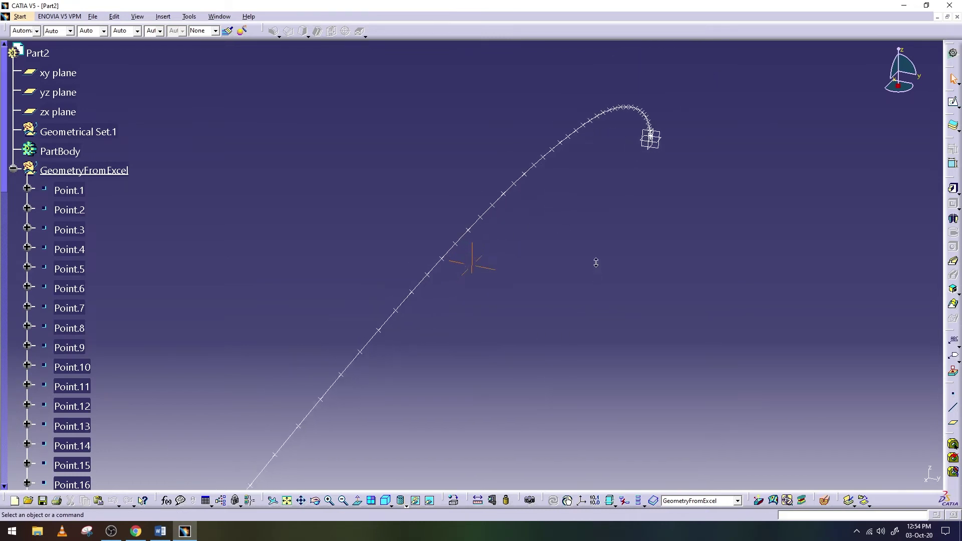
pyautogui.click(315, 501)
pyautogui.moveTo(306, 371); pyautogui.dragTo(297, 234)
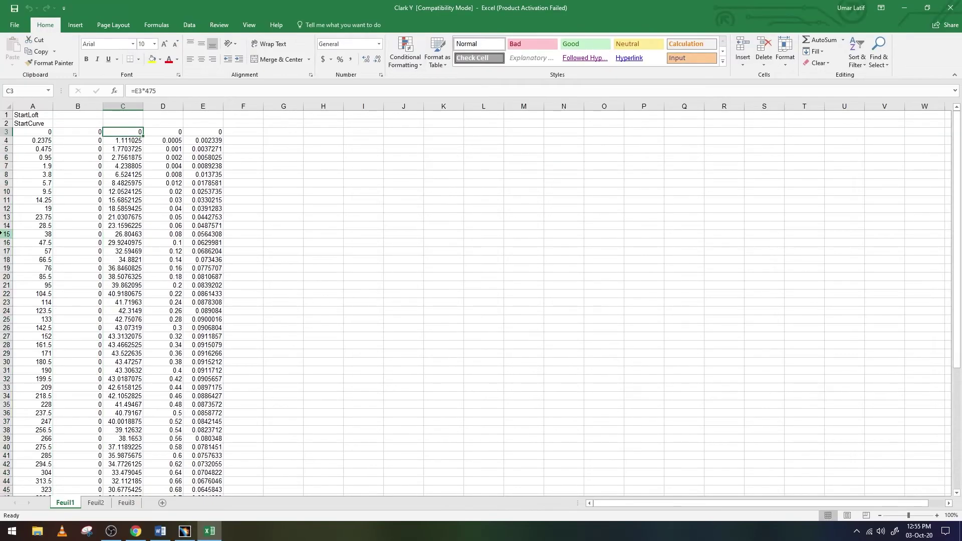
# - Move the scaled values from column C into column B and fill column C with zeros
pyautogui.hotkey('ctrl', 'shift', 'Down')
pyautogui.hotkey('ctrl', 'x')
pyautogui.click(78, 132)
pyautogui.hotkey('ctrl', 'v')
pyautogui.moveTo(143, 136); pyautogui.dragTo(160, 492)
pyautogui.scroll(8, 160, 492)
pyautogui.click(33, 114)
# - Rerun the Main macro to import the airfoil and hide the imported points
pyautogui.click(249, 25)
pyautogui.click(500, 50)
pyautogui.click(405, 193)
pyautogui.click(240, 96)
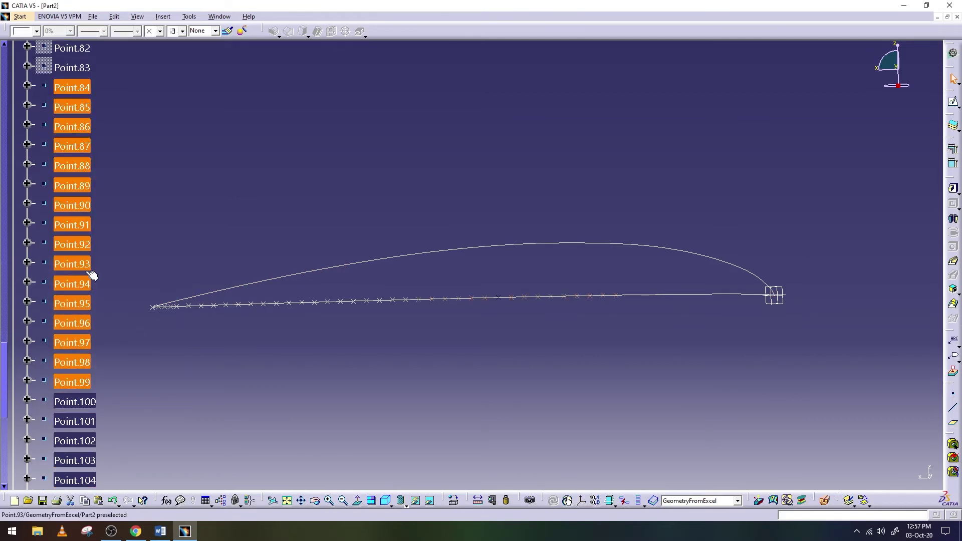
pyautogui.rightClick(92, 275)
pyautogui.click(113, 307)
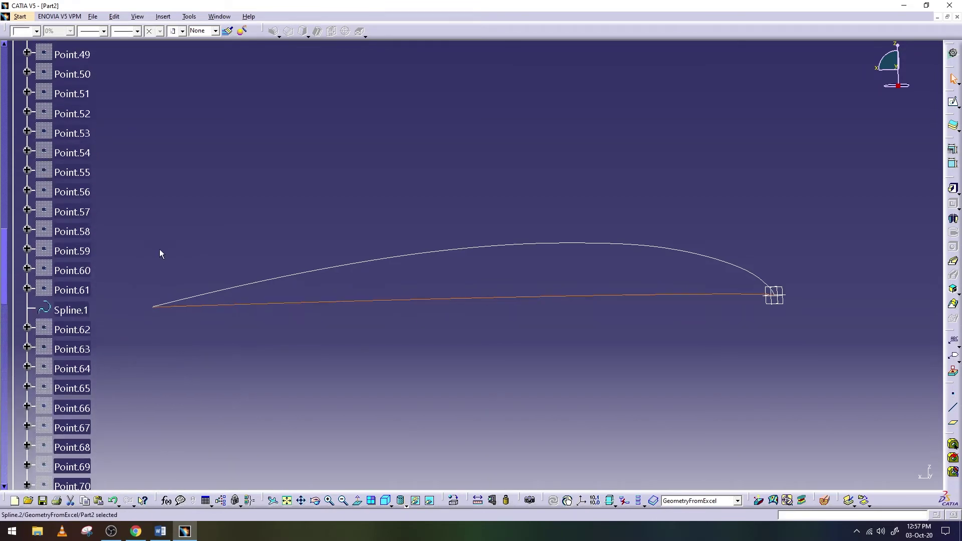
# - Save the part as Duct
pyautogui.hotkey('ctrl', 's')
pyautogui.write('dU')
pyautogui.press('BackSpace')
pyautogui.press('BackSpace')
pyautogui.write('Duct')
pyautogui.press('Return')
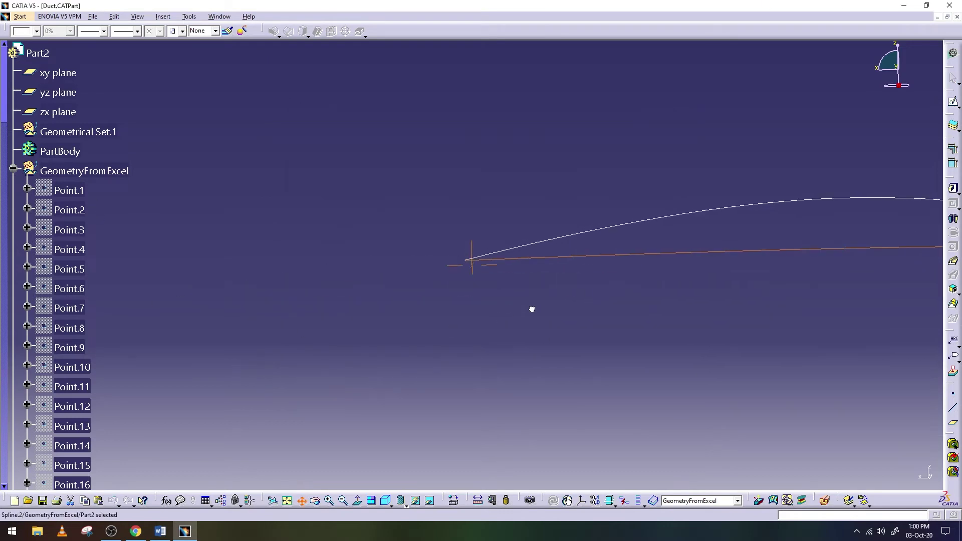
pyautogui.moveTo(532, 307)
pyautogui.keyDown('ctrl'); pyautogui.mouseDown(button='middle')
pyautogui.moveTo(537, 95)
pyautogui.moveTo(522, 316)
pyautogui.mouseUp(button='middle'); pyautogui.keyUp('ctrl')
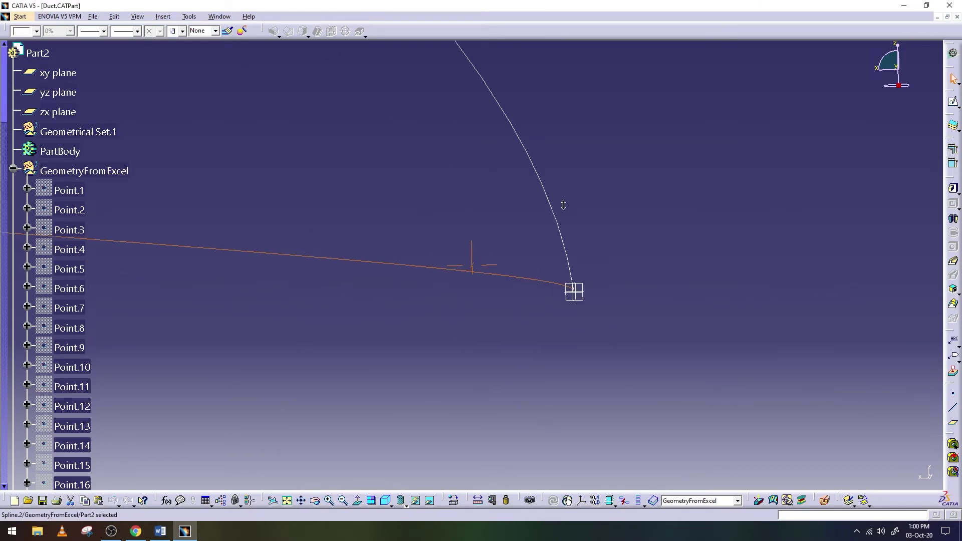
pyautogui.click(301, 501)
pyautogui.moveTo(566, 419); pyautogui.dragTo(547, 415)
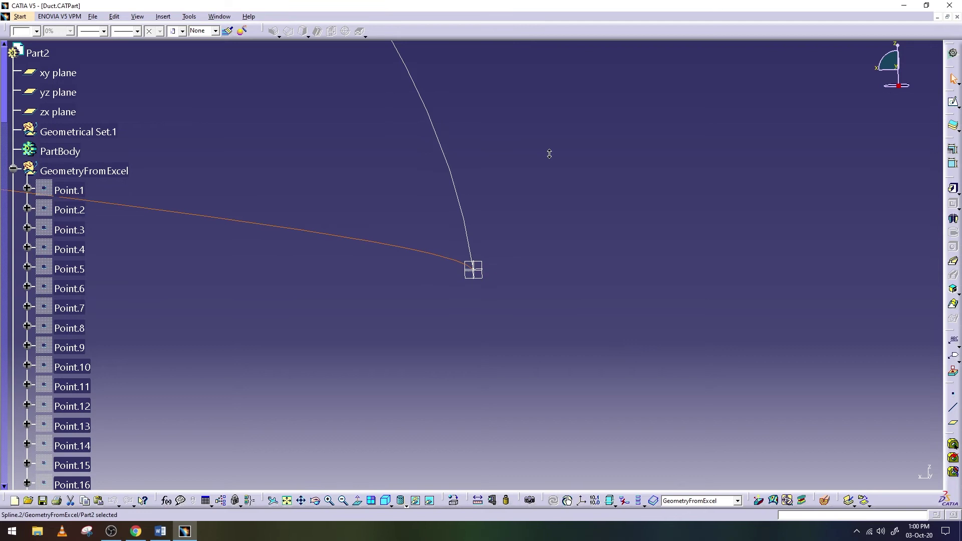
# - Join the two Clark Y airfoil splines into a single curve in Generative Shape Design
pyautogui.click(20, 16)
pyautogui.click(170, 80)
pyautogui.click(163, 16)
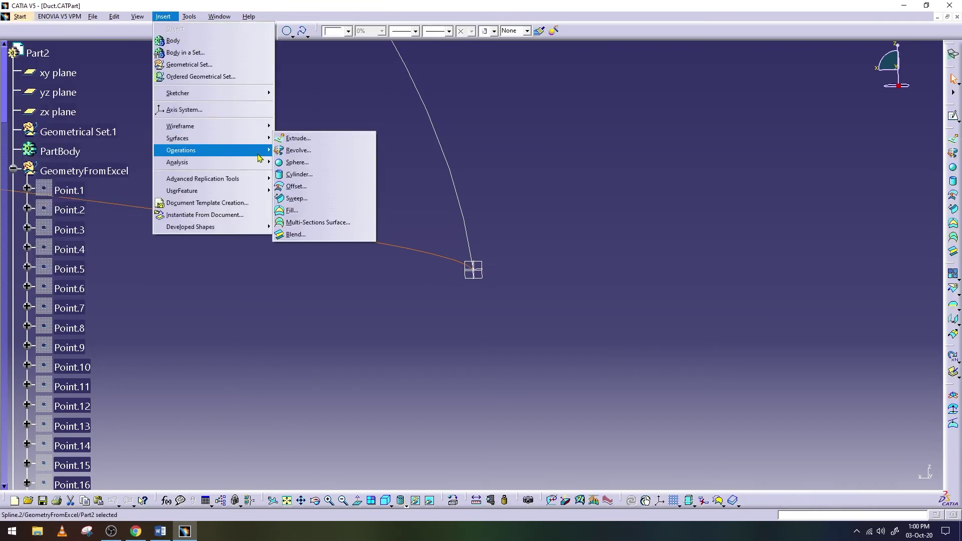
pyautogui.click(296, 137)
pyautogui.click(848, 473)
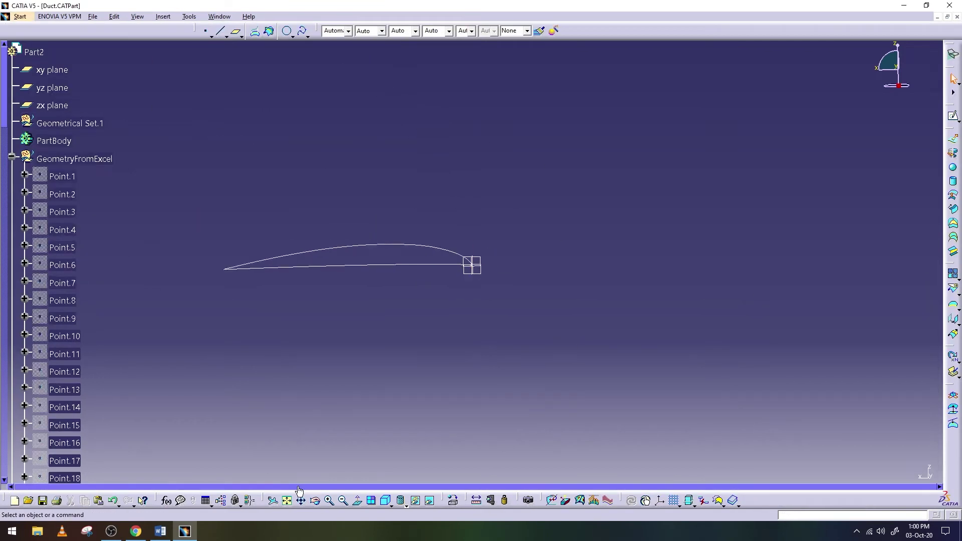
# - Bridge the open leading edge with a tangent Connect.1 curve at tension 15
pyautogui.moveTo(534, 421)
pyautogui.mouseDown(button='middle')
pyautogui.moveTo(296, 453)
pyautogui.moveTo(421, 333)
pyautogui.mouseUp(button='middle')
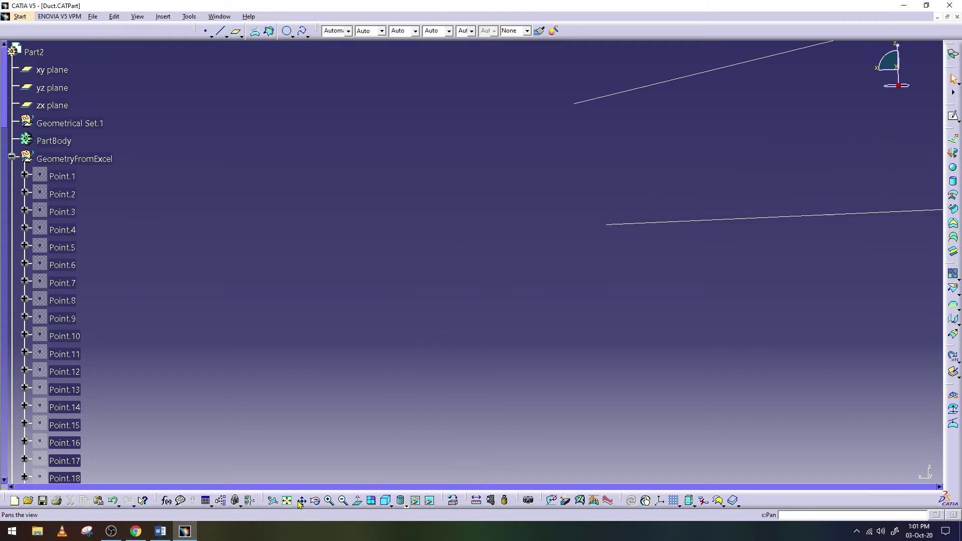
pyautogui.click(163, 16)
pyautogui.click(311, 255)
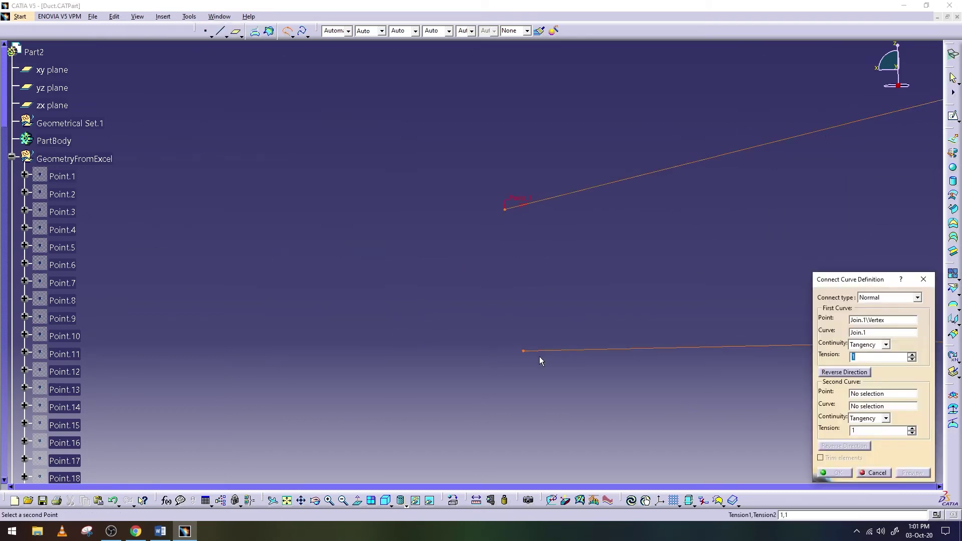
pyautogui.moveTo(723, 419); pyautogui.dragTo(676, 268, button='middle')
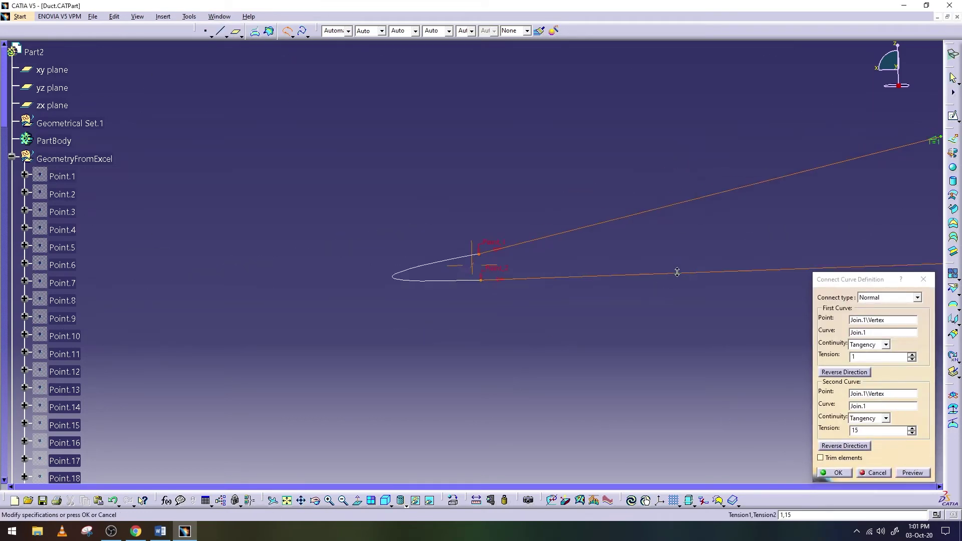
pyautogui.moveTo(462, 275); pyautogui.dragTo(573, 303, button='middle')
pyautogui.click(850, 473)
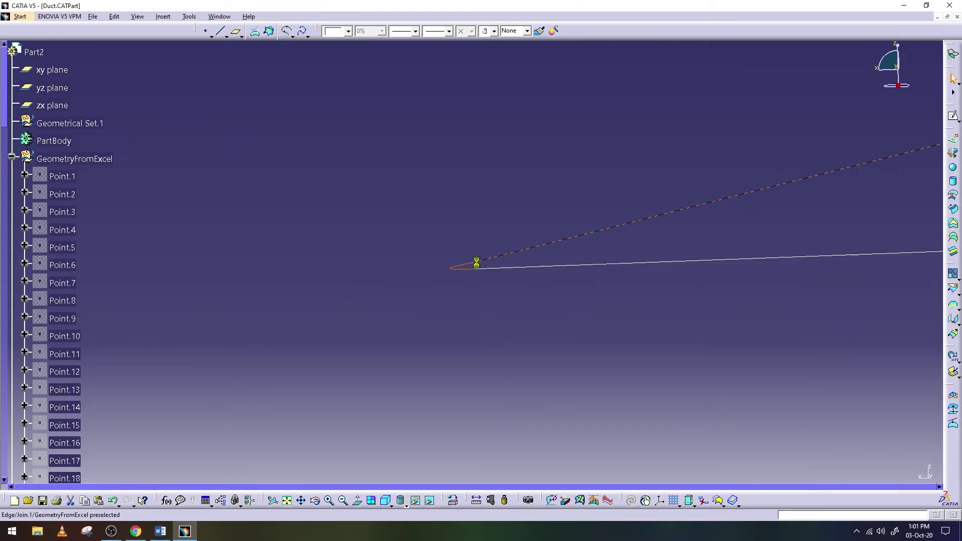
# - Join the airfoil curve and Connect.1 into the closed profile Join.2
pyautogui.click(163, 17)
pyautogui.click(290, 135)
pyautogui.click(851, 475)
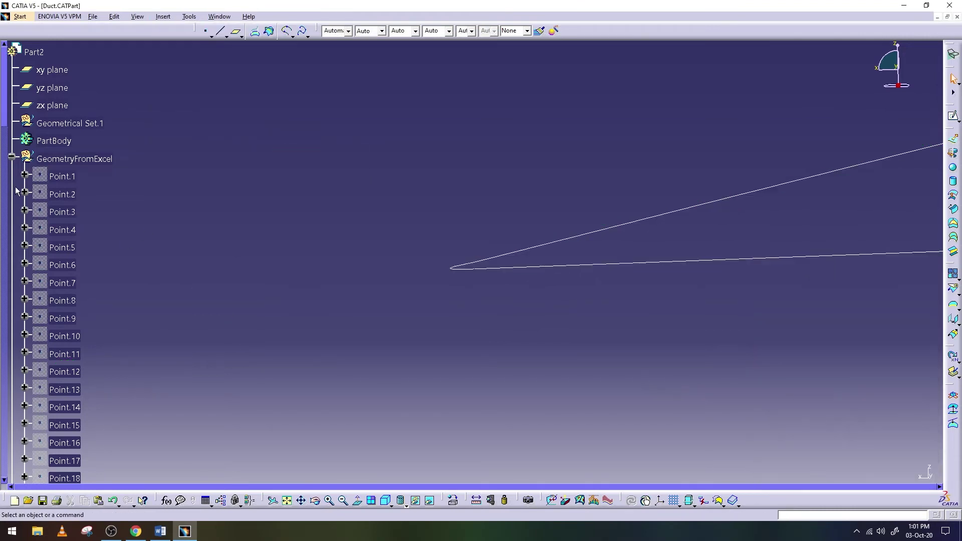
pyautogui.click(20, 16)
pyautogui.click(149, 101)
pyautogui.keyDown('ctrl'); pyautogui.moveTo(586, 381); pyautogui.dragTo(586, 414, button='middle'); pyautogui.keyUp('ctrl')
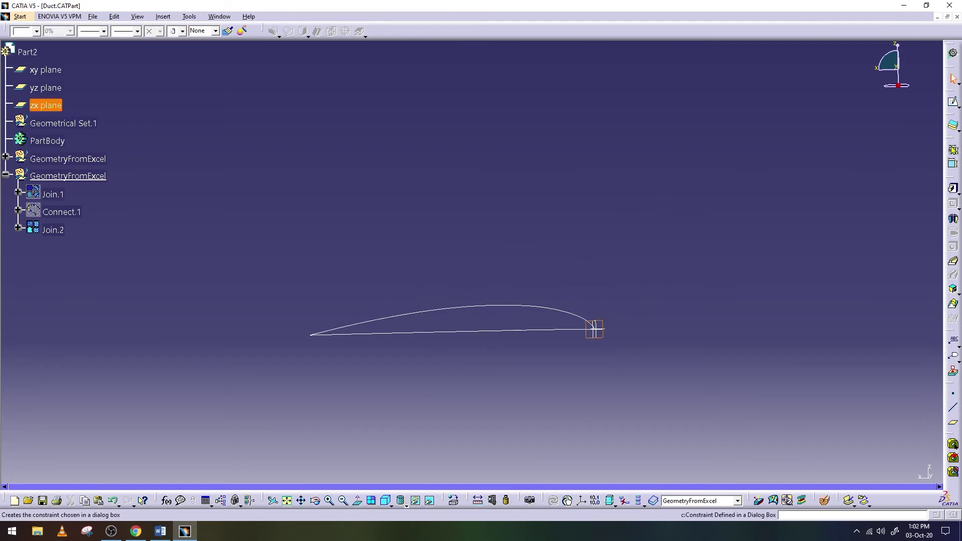
# - Sketch a horizontal line 195 above the airfoil on the zx plane as Sketch.1
pyautogui.click(593, 329)
pyautogui.press('Escape')
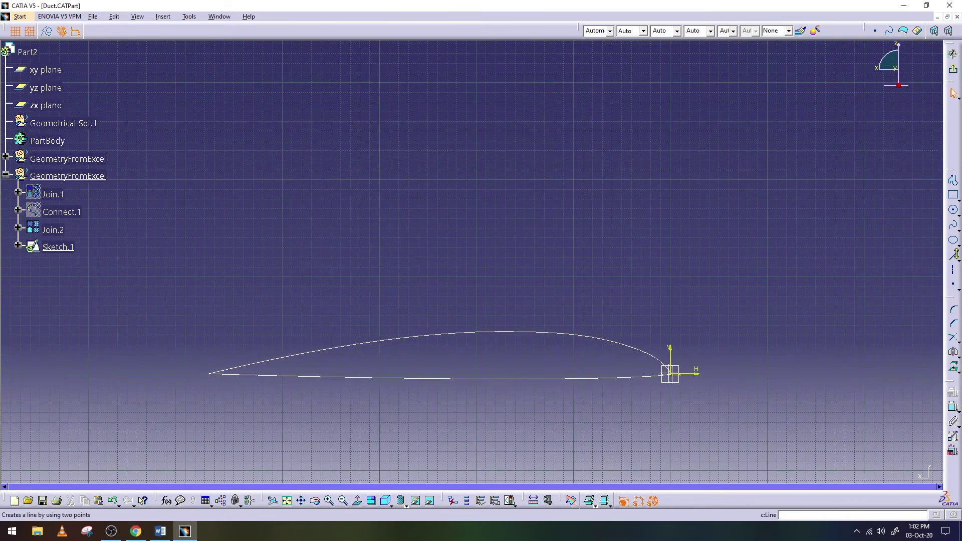
pyautogui.click(952, 254)
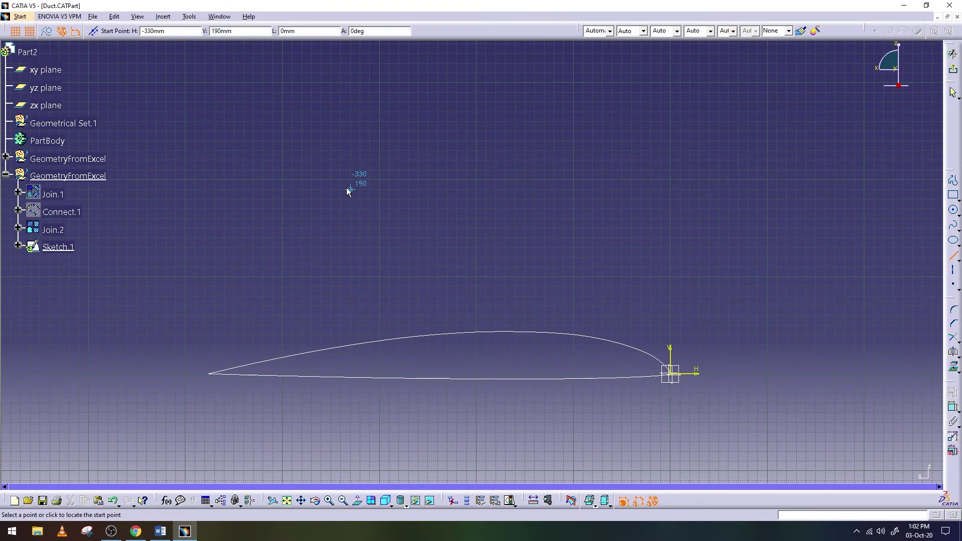
pyautogui.press('Return')
pyautogui.click(952, 54)
# - Try a Shaft revolving the profile about that line, then cancel after the error
pyautogui.click(163, 17)
pyautogui.click(300, 210)
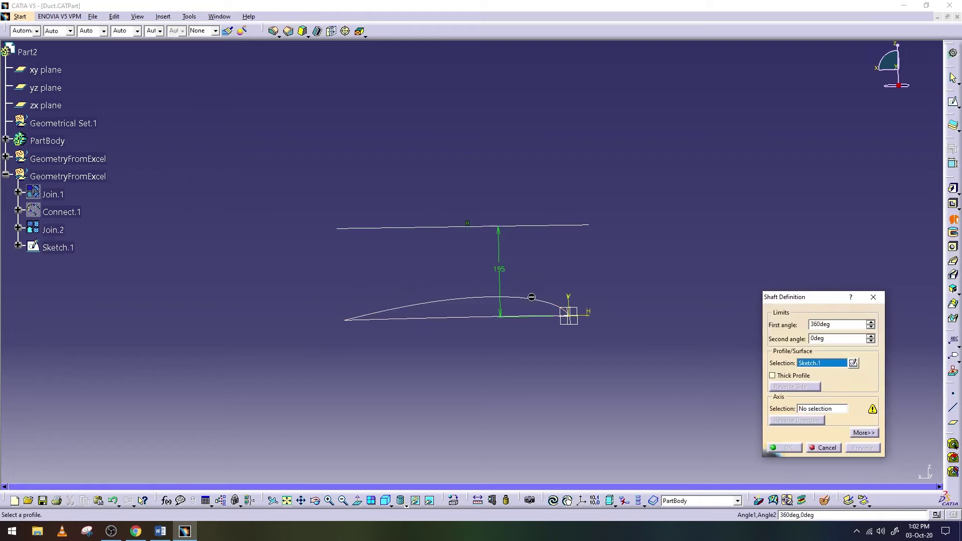
pyautogui.click(526, 285)
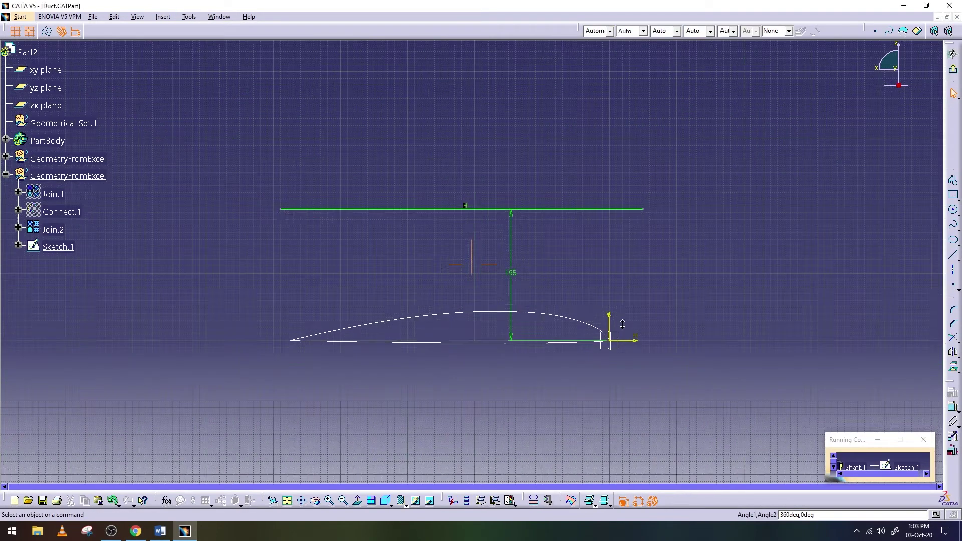
pyautogui.press('Escape')
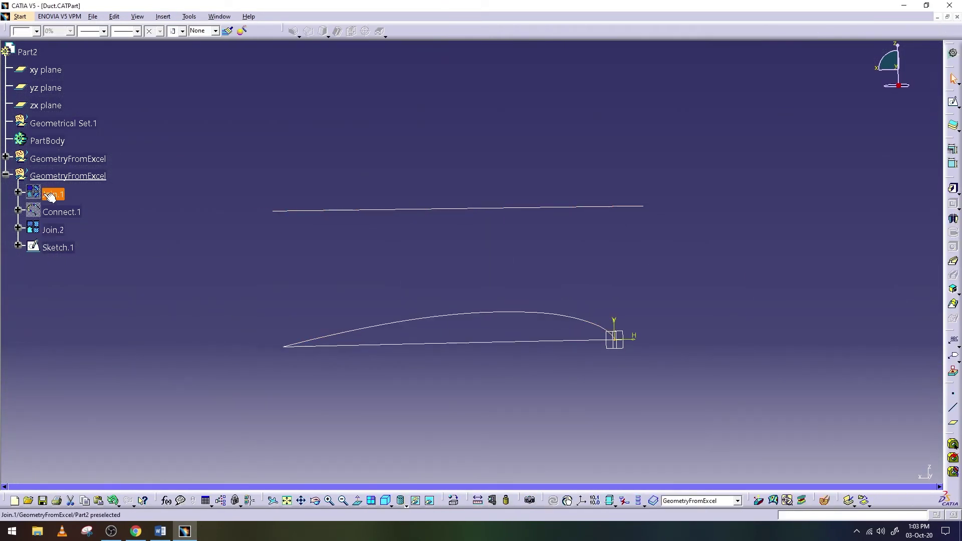
# - Cancel the failed revolve and rejoin the closed airfoil curve as Join.3
pyautogui.click(954, 219)
pyautogui.click(556, 287)
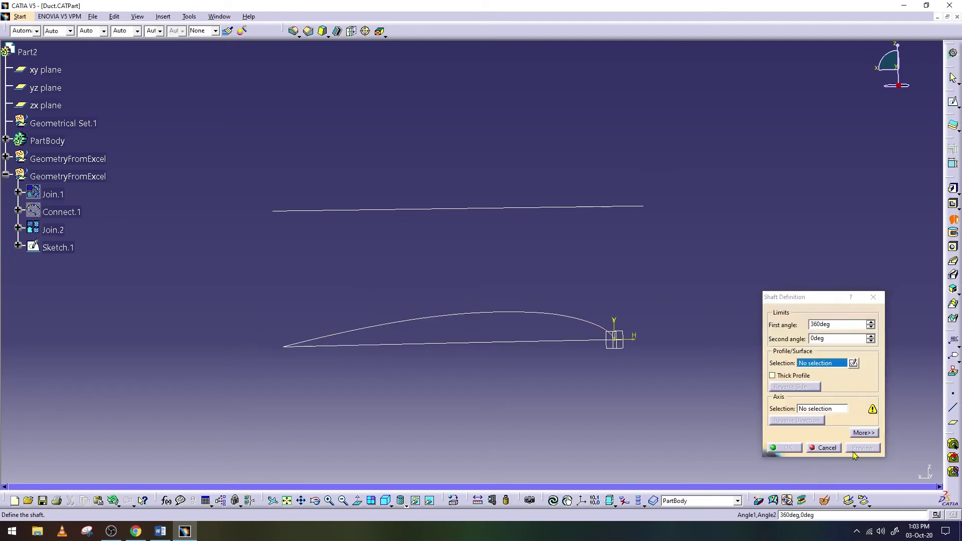
pyautogui.click(837, 446)
pyautogui.click(20, 17)
pyautogui.click(235, 193)
pyautogui.click(163, 16)
pyautogui.click(321, 157)
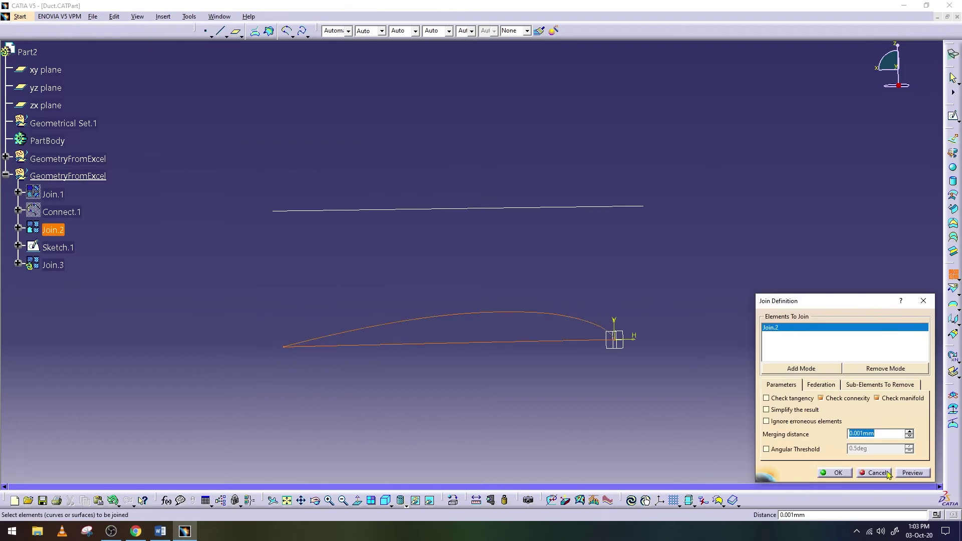
pyautogui.click(835, 472)
# - Hide the leftover curve below the airfoil and return to Part Design
pyautogui.rightClick(339, 336)
pyautogui.click(386, 171)
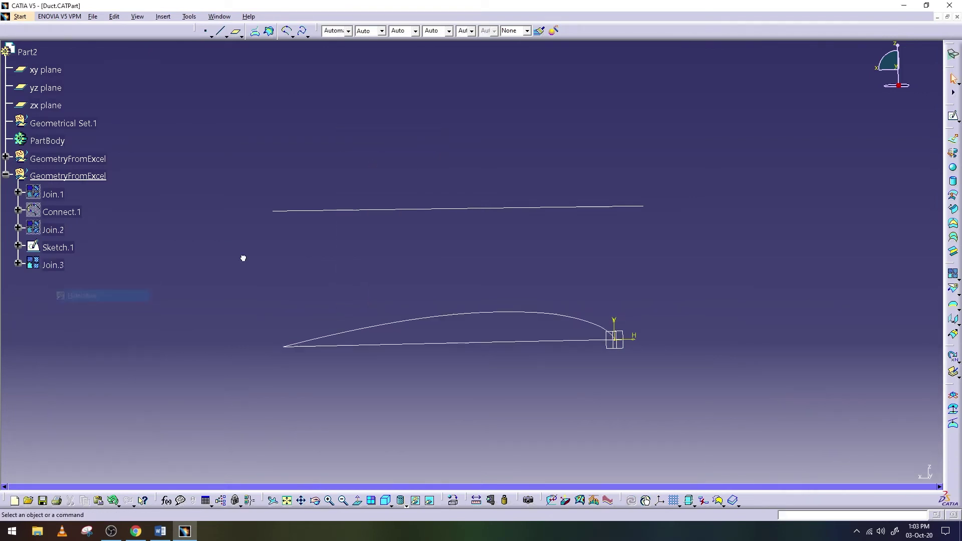
pyautogui.click(20, 16)
pyautogui.click(45, 278)
pyautogui.click(952, 219)
pyautogui.click(554, 286)
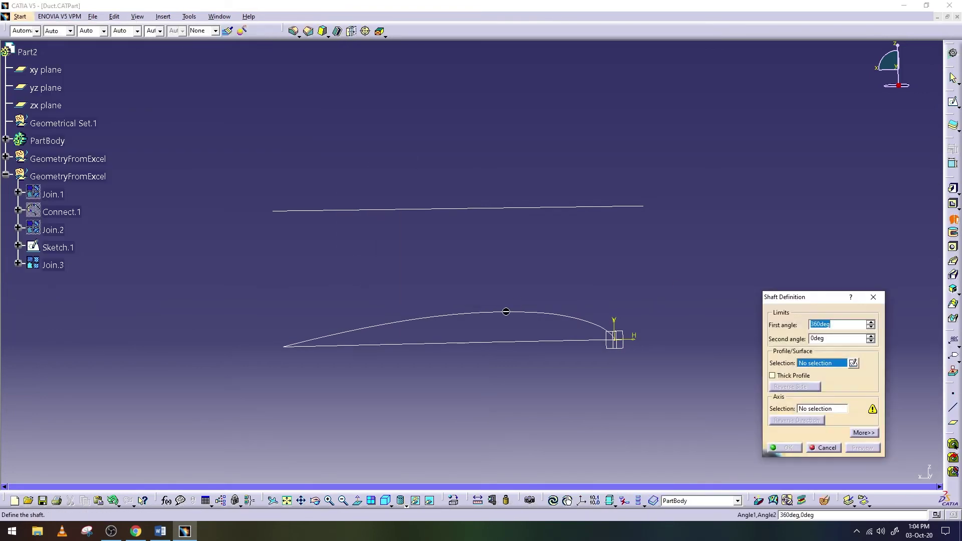
pyautogui.press('Escape')
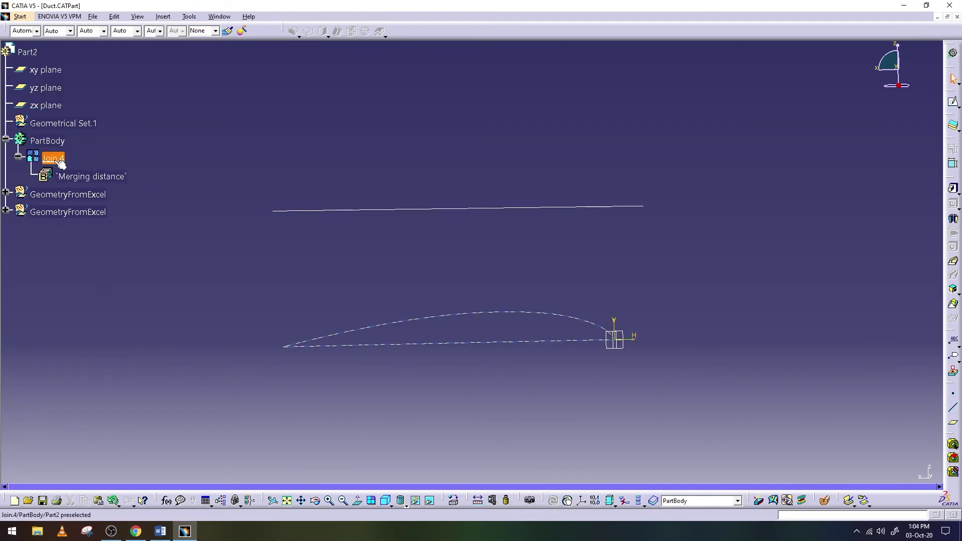
pyautogui.press('Escape')
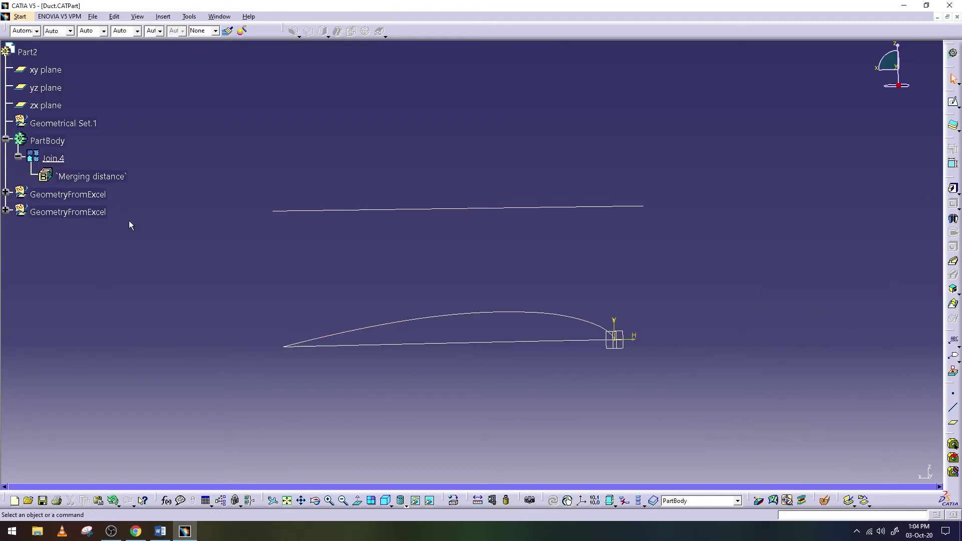
# - Select the Join.3 airfoil curve in the second geometry set as the Shaft profile
pyautogui.click(6, 210)
pyautogui.click(59, 354)
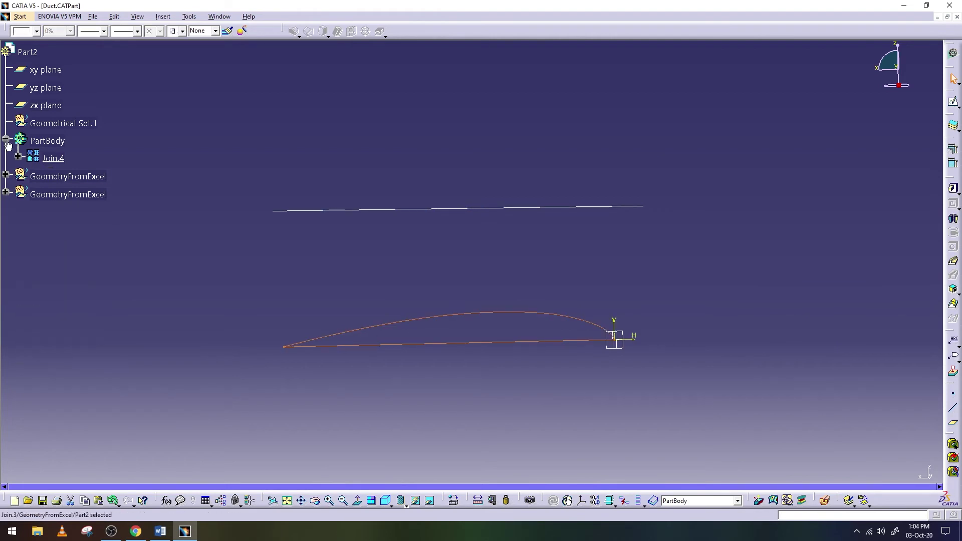
pyautogui.moveTo(223, 270); pyautogui.dragTo(434, 389, button='middle')
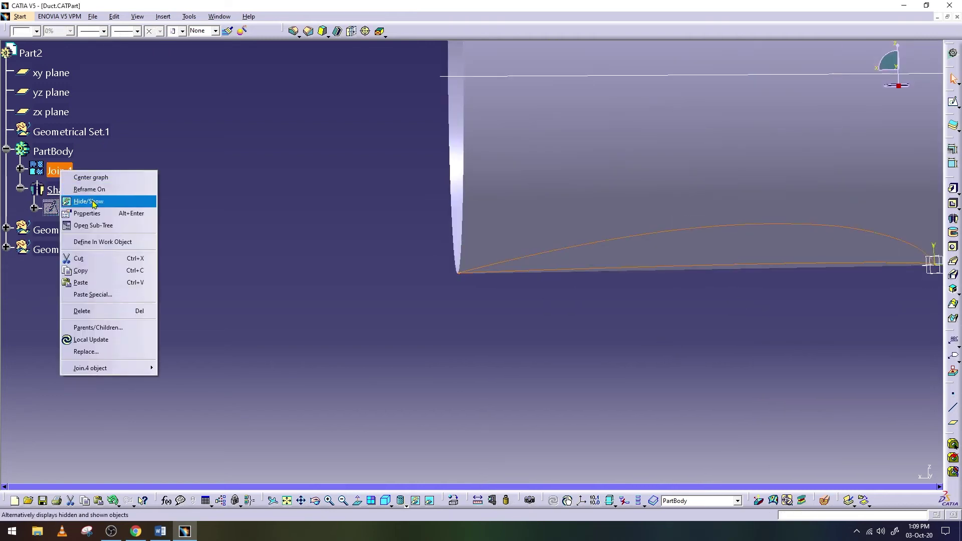
# - Confirm Shaft.1 as the solid duct ring and hide the axis sketch
pyautogui.click(93, 203)
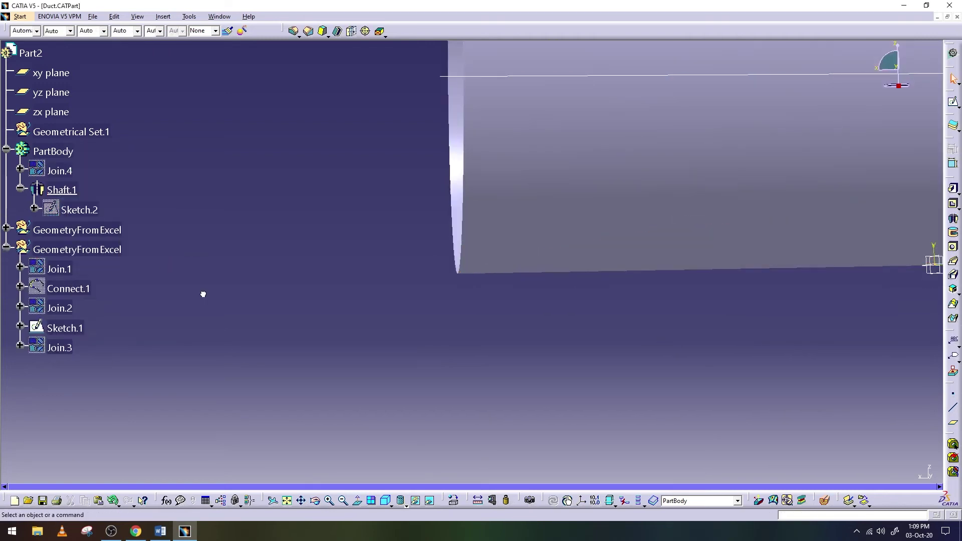
pyautogui.rightClick(503, 78)
pyautogui.click(543, 112)
pyautogui.moveTo(541, 285)
pyautogui.mouseDown(button='middle')
pyautogui.moveTo(496, 286)
pyautogui.moveTo(489, 271)
pyautogui.mouseUp(button='middle')
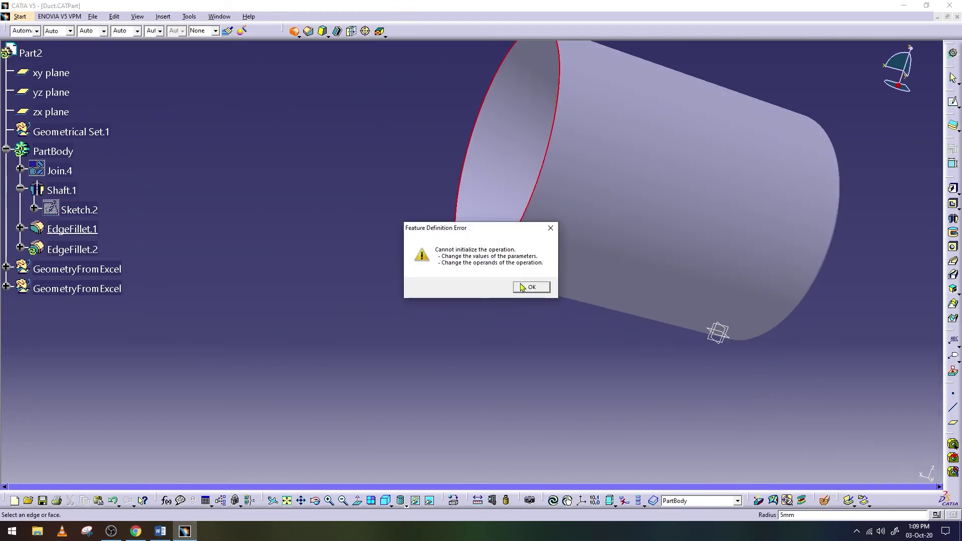
pyautogui.moveTo(749, 285)
pyautogui.mouseDown(button='middle')
pyautogui.moveTo(369, 287)
pyautogui.moveTo(477, 431)
pyautogui.moveTo(477, 381)
pyautogui.mouseUp(button='middle')
pyautogui.click(93, 16)
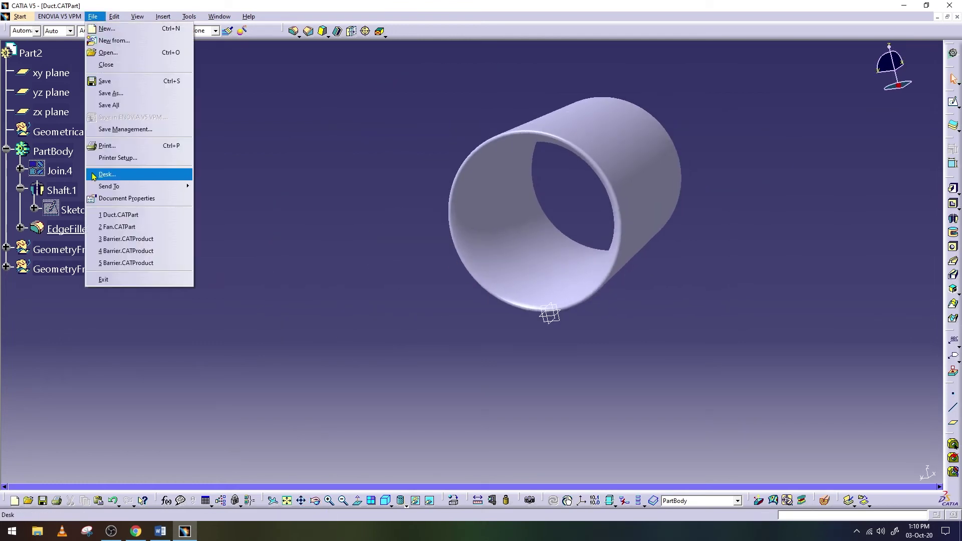
# - Save the duct part, apply Intensive Green, and render it with shadows
pyautogui.click(105, 80)
pyautogui.moveTo(333, 386); pyautogui.dragTo(305, 391, button='middle')
pyautogui.click(824, 500)
pyautogui.click(707, 98)
pyautogui.doubleClick(674, 229)
pyautogui.scroll(-2, 749, 300)
pyautogui.click(945, 499)
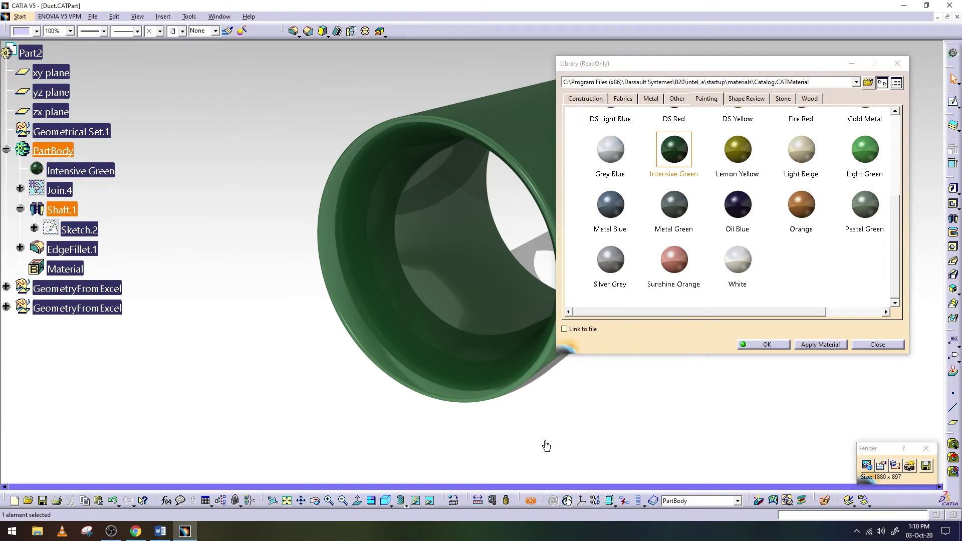
# - Save the green duct render as a JPEG image
pyautogui.click(870, 346)
pyautogui.click(925, 465)
pyautogui.write('Airfoil Duct')
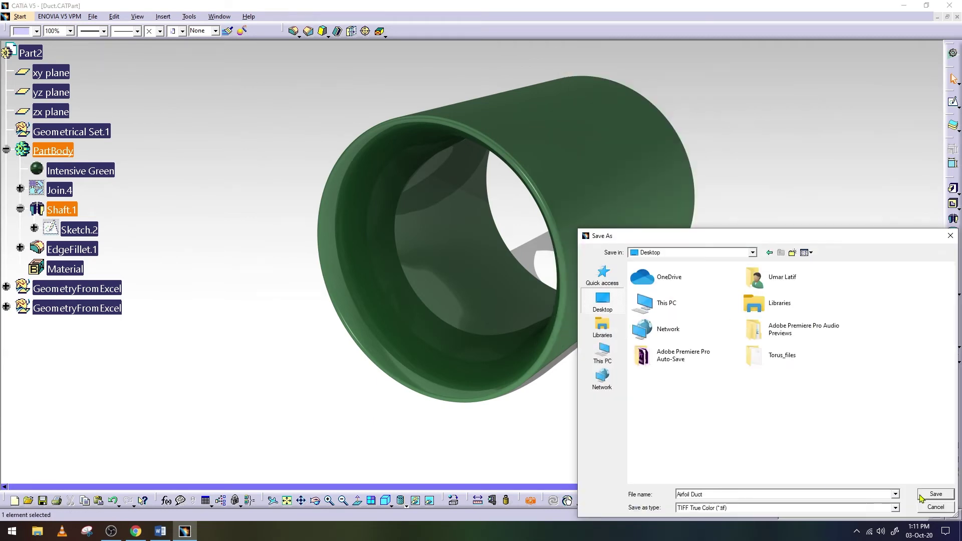
pyautogui.press('Down')
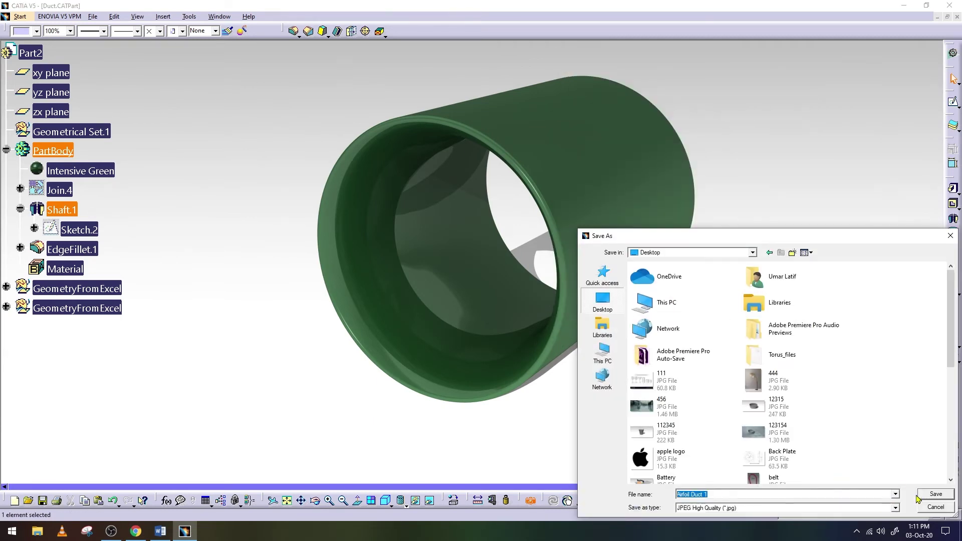
pyautogui.press('Return')
# - Apply Sunshine Orange, re-render, and save that render as another image
pyautogui.click(530, 500)
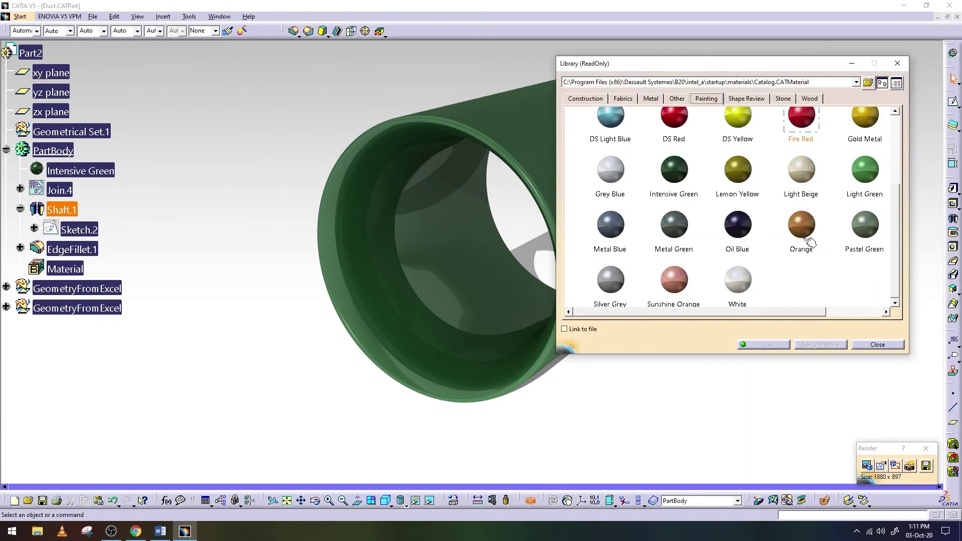
pyautogui.click(908, 466)
pyautogui.click(926, 466)
pyautogui.press('Return')
pyautogui.click(925, 465)
pyautogui.press('Down')
pyautogui.press('Return')
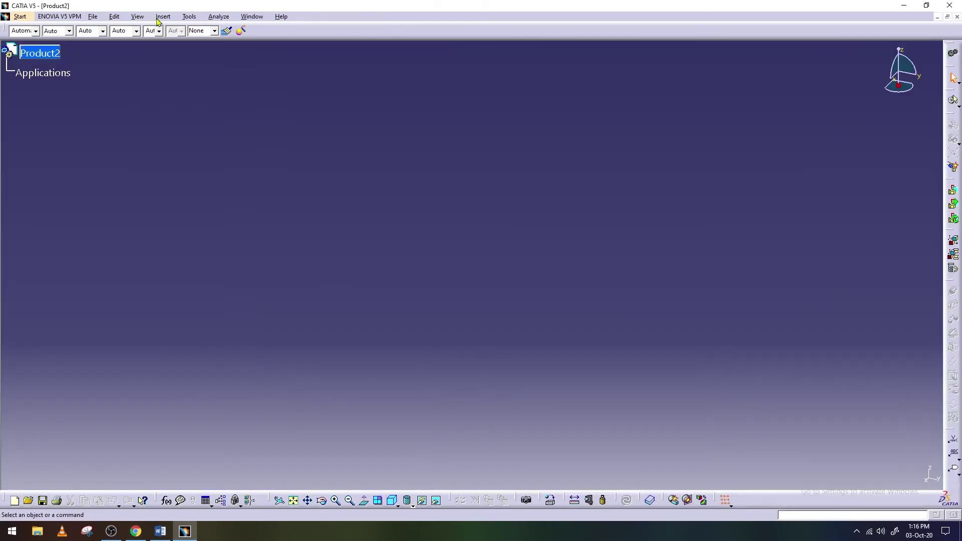
# - Insert the fan as an existing component into Product2
pyautogui.click(163, 17)
pyautogui.click(200, 199)
pyautogui.click(163, 16)
pyautogui.click(200, 195)
pyautogui.scroll(5, 546, 311)
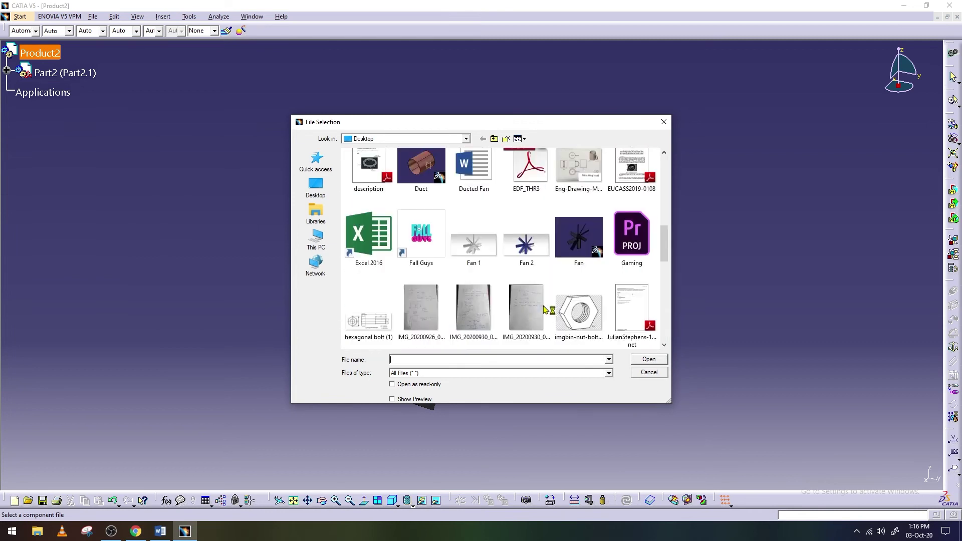
pyautogui.doubleClick(546, 326)
pyautogui.press('Escape')
# - Add the Duct part as a second component, resolving the part number conflict, and edit it
pyautogui.click(163, 17)
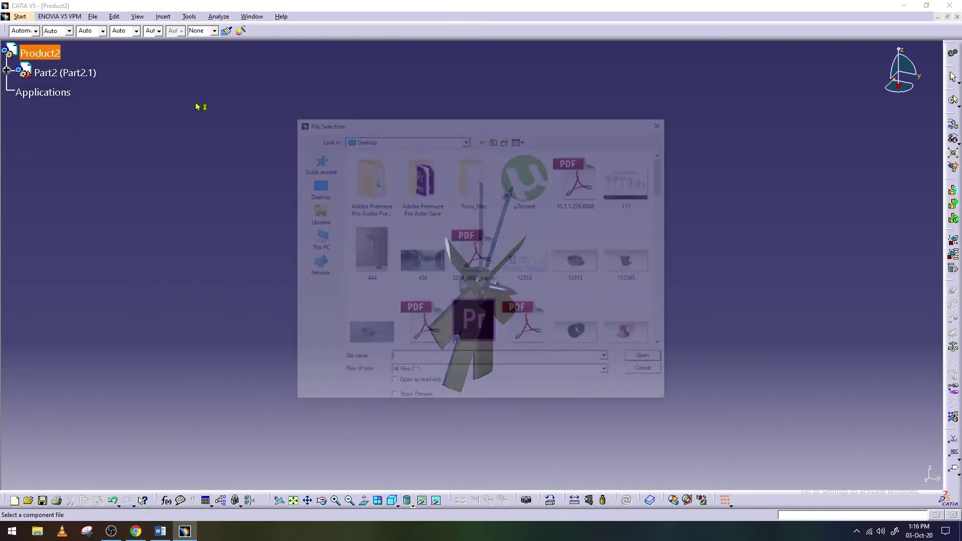
pyautogui.click(202, 106)
pyautogui.doubleClick(421, 227)
pyautogui.click(858, 471)
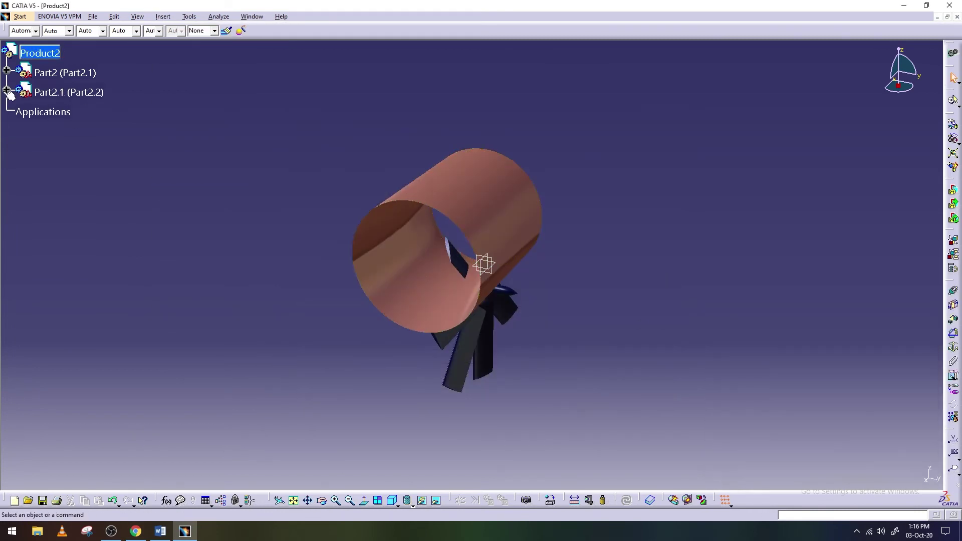
pyautogui.click(163, 17)
pyautogui.click(105, 131)
pyautogui.doubleClick(62, 132)
pyautogui.click(163, 16)
# - Sketch a vertical line in the duct part to serve as a rotation axis
pyautogui.click(311, 210)
pyautogui.click(502, 285)
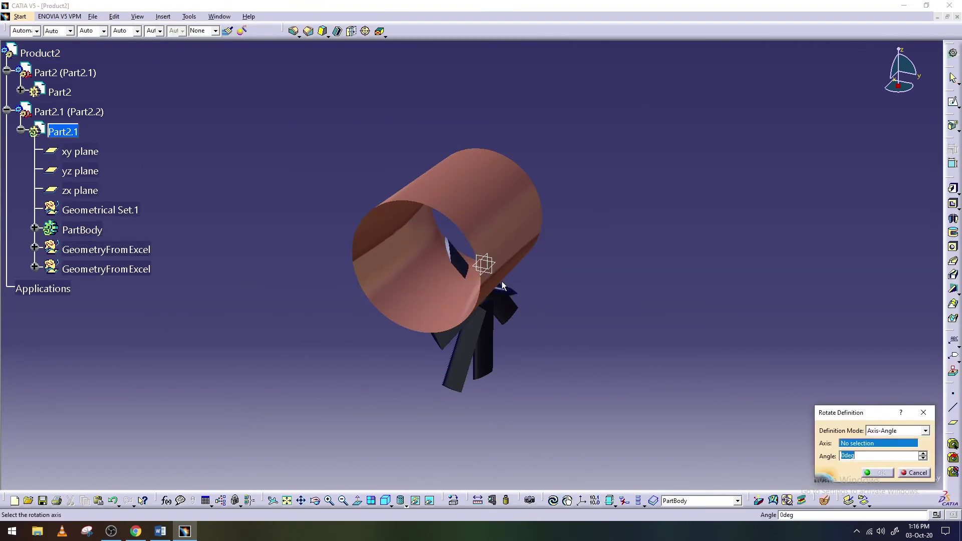
pyautogui.click(901, 471)
pyautogui.click(80, 170)
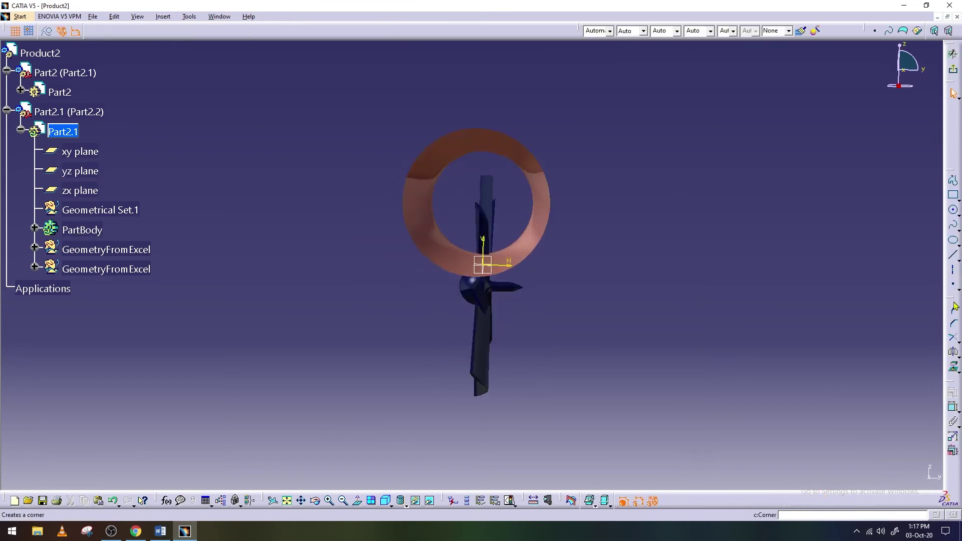
pyautogui.click(485, 93)
pyautogui.click(953, 68)
# - Rotate the duct body about the sketched line as Rotate.1
pyautogui.click(163, 17)
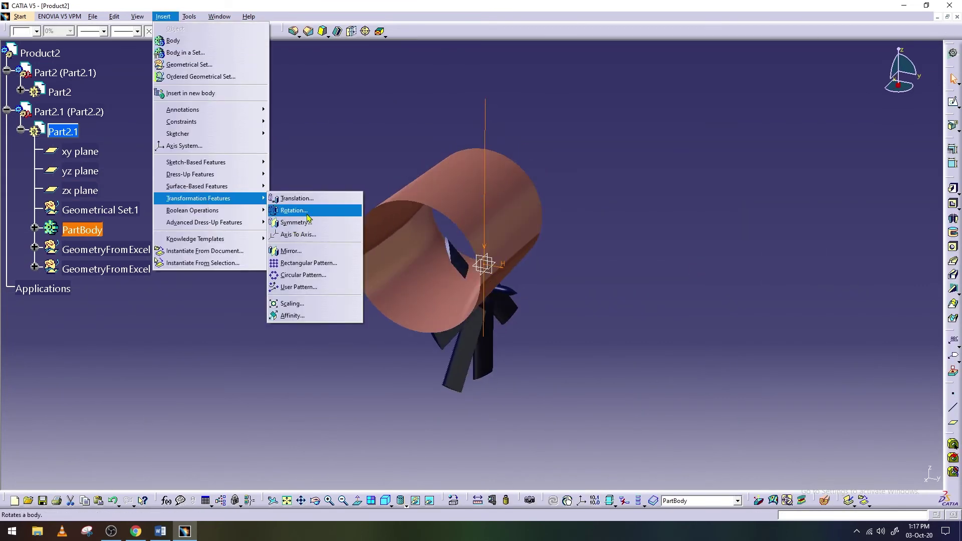
pyautogui.click(290, 208)
pyautogui.press('Return')
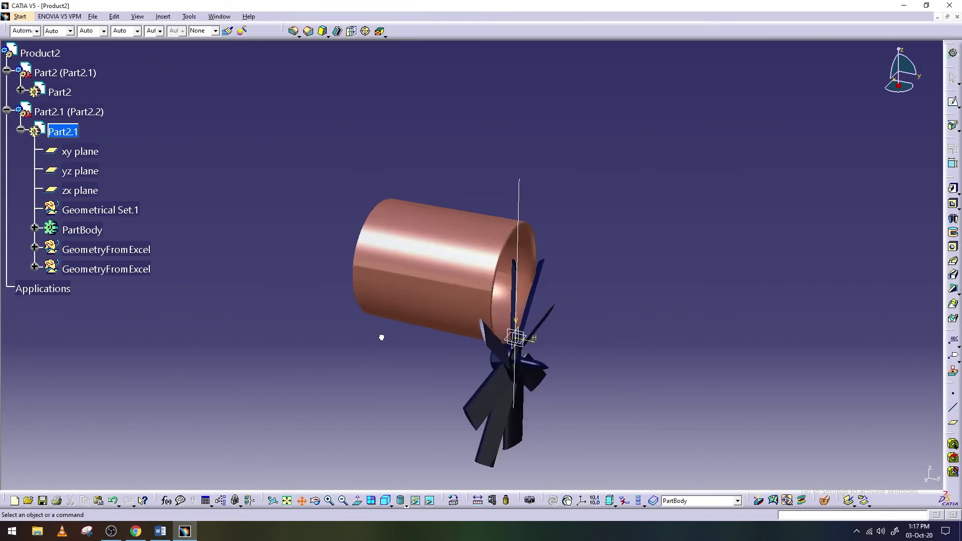
pyautogui.moveTo(379, 381); pyautogui.dragTo(523, 279, button='middle')
pyautogui.click(286, 500)
pyautogui.click(328, 500)
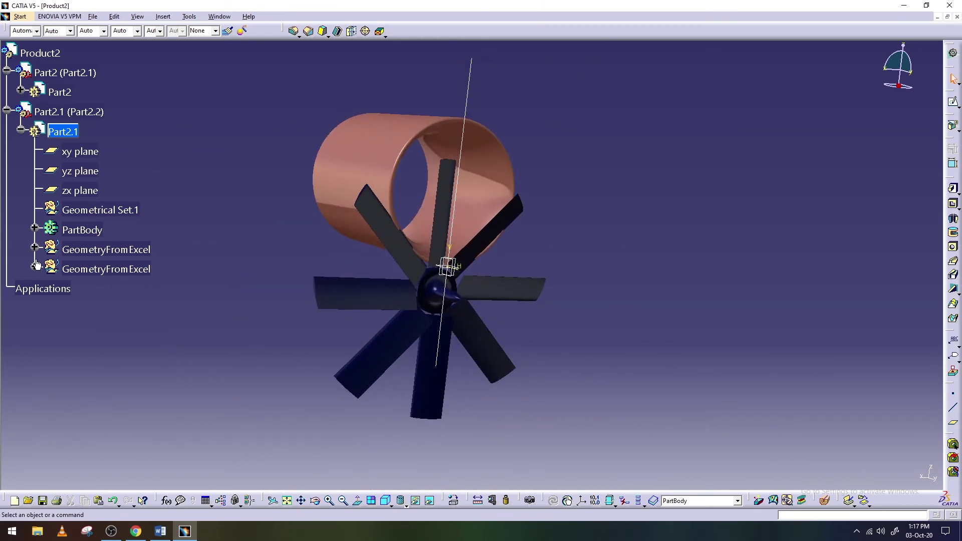
# - Correct Rotate.1's angle so the duct surrounds the fan, then Save As 'Ducted Fan'
pyautogui.click(34, 228)
pyautogui.doubleClick(95, 368)
pyautogui.press('Return')
pyautogui.click(21, 129)
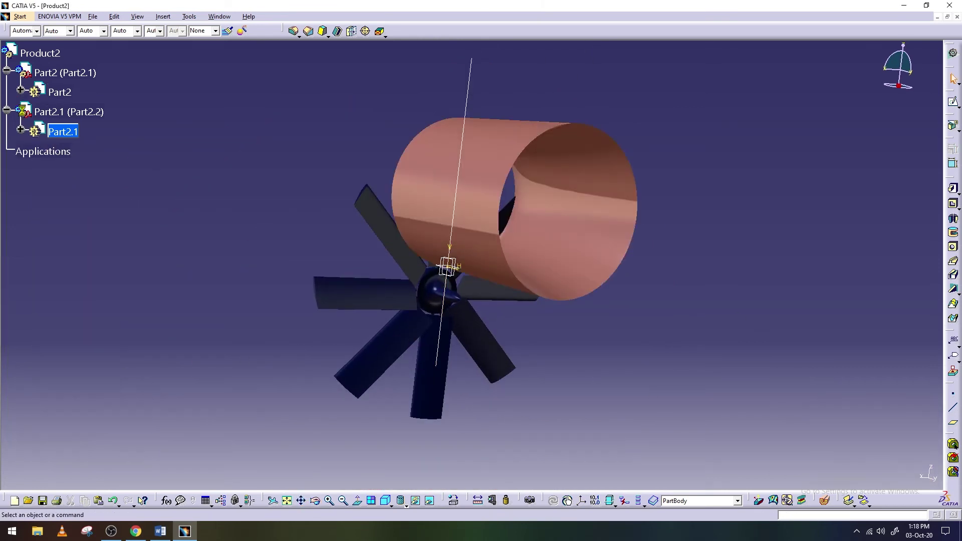
pyautogui.click(93, 16)
pyautogui.click(122, 92)
pyautogui.write('Ducted Fan for Ansys')
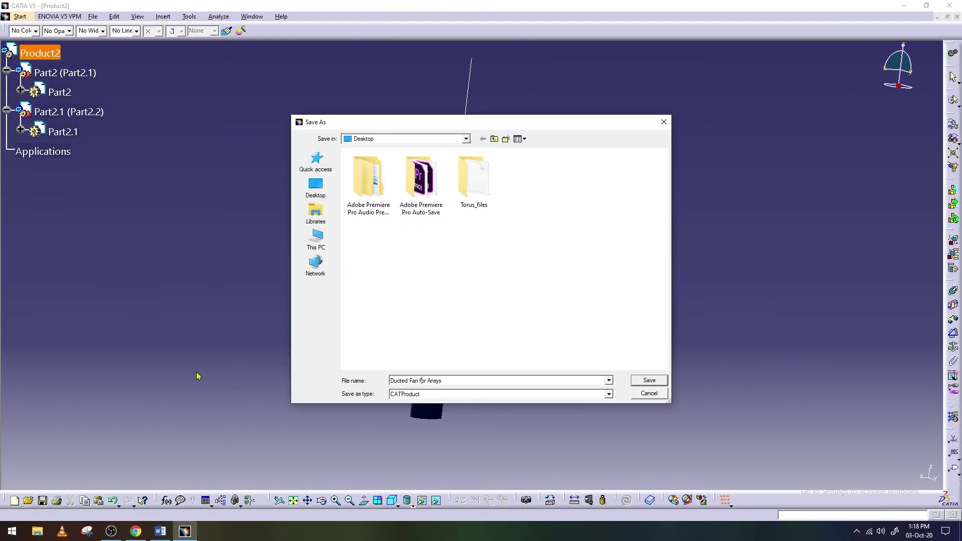
# - Save the assembly as Ducted Fan for Ansys and review the fan's Pad.1
pyautogui.press('Return')
pyautogui.moveTo(401, 409); pyautogui.dragTo(473, 443, button='middle')
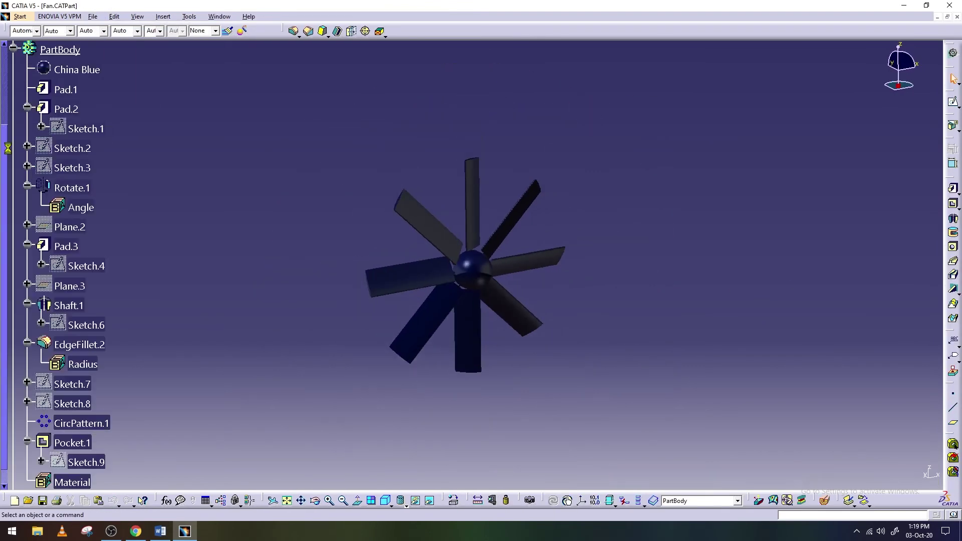
pyautogui.doubleClick(421, 283)
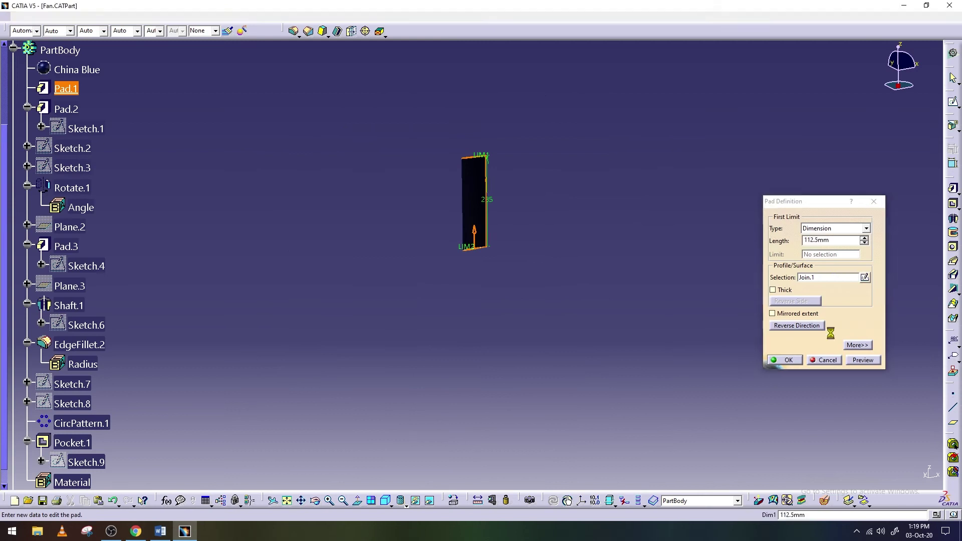
pyautogui.press('Return')
pyautogui.press('Return')
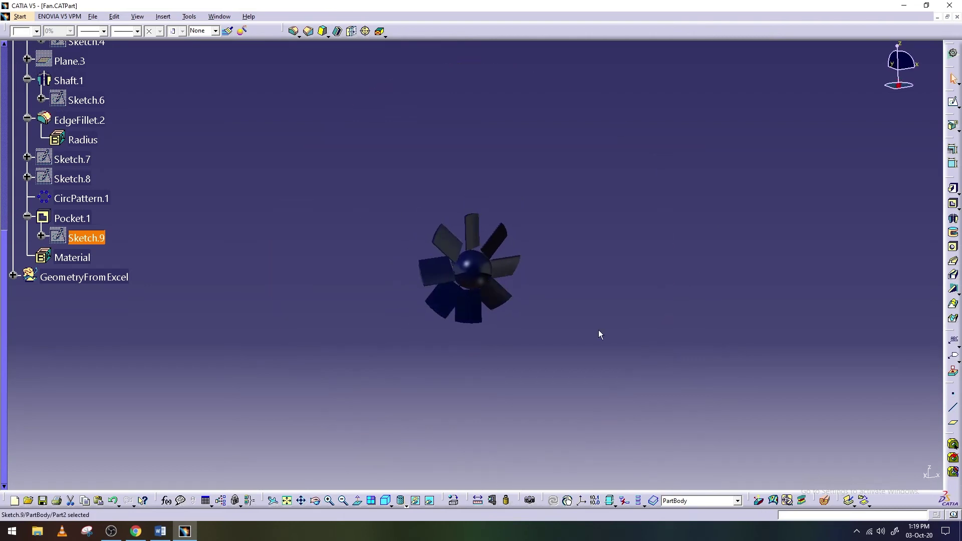
# - Return to the Ducted Fan for Ansys assembly window and start a coincidence constraint
pyautogui.click(213, 17)
pyautogui.click(150, 251)
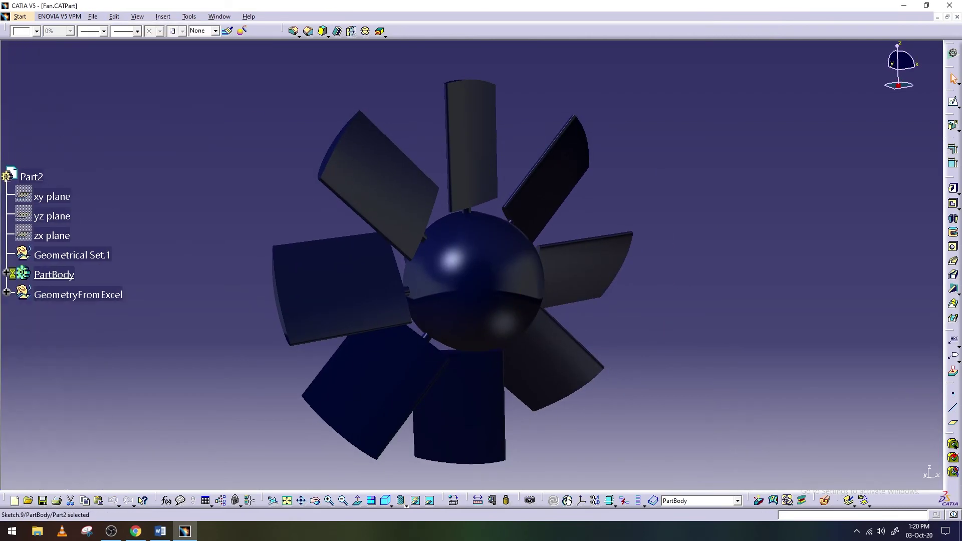
pyautogui.click(953, 295)
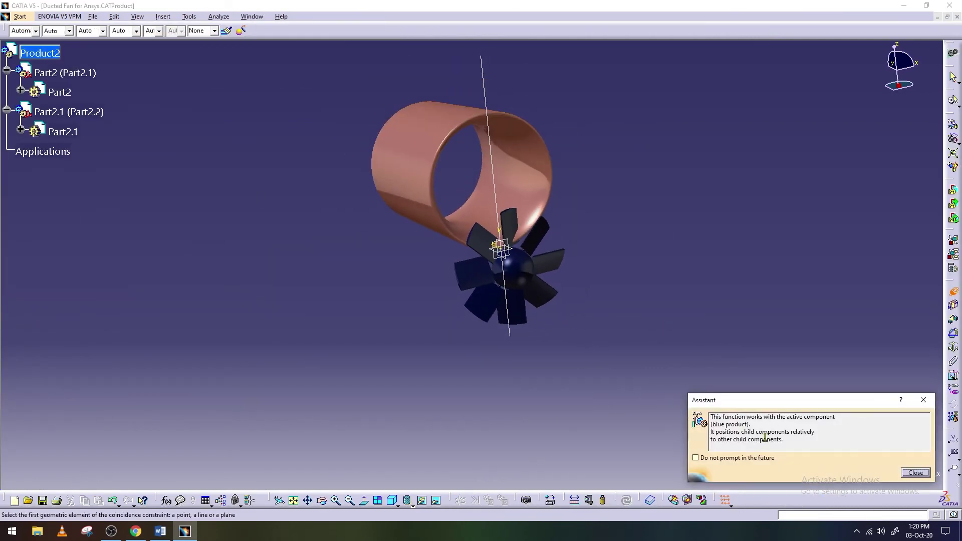
# - Coincide the fan's axis with the duct's axis so the fan is centred
pyautogui.moveTo(400, 489); pyautogui.dragTo(503, 271, button='middle')
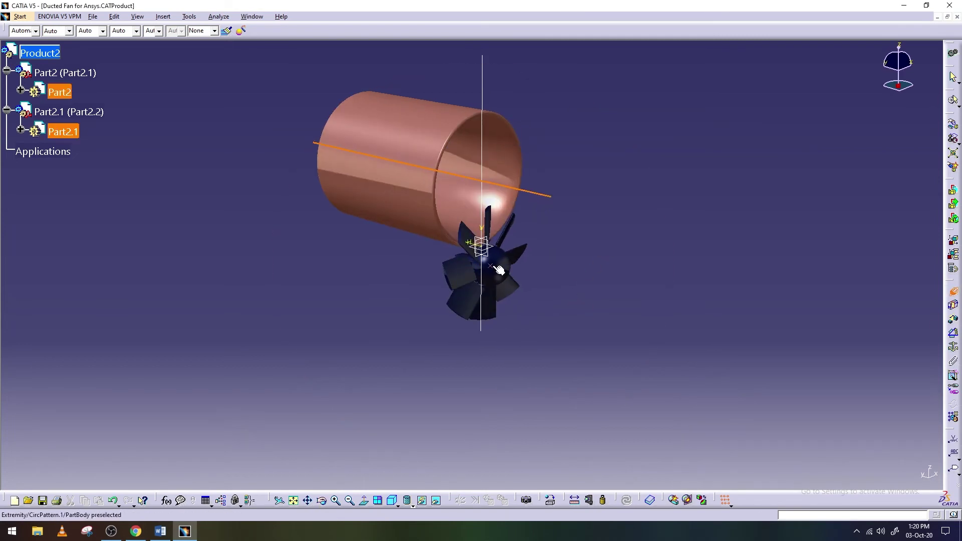
pyautogui.click(626, 500)
pyautogui.moveTo(362, 253)
pyautogui.mouseDown(button='middle')
pyautogui.moveTo(693, 185)
pyautogui.moveTo(516, 215)
pyautogui.mouseUp(button='middle')
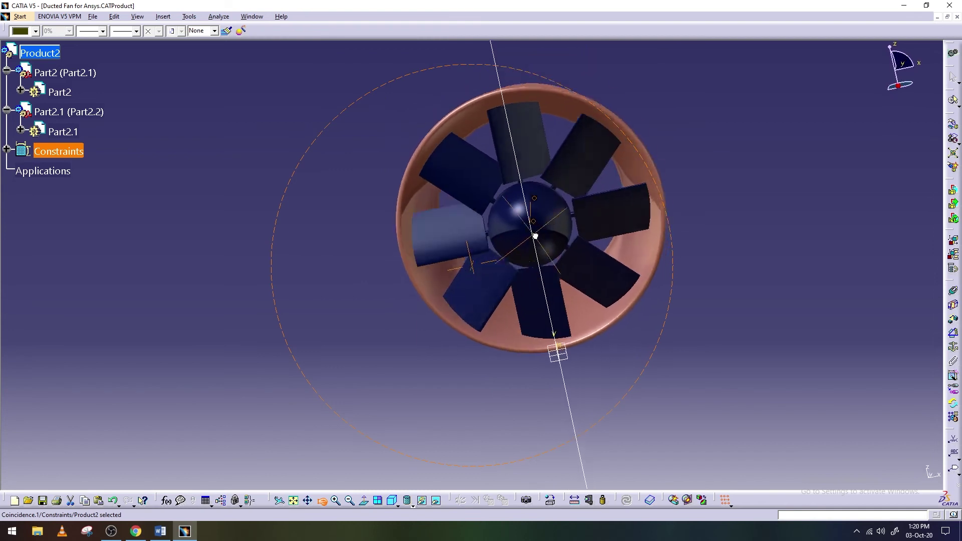
pyautogui.click(93, 17)
pyautogui.rightClick(497, 72)
pyautogui.click(716, 290)
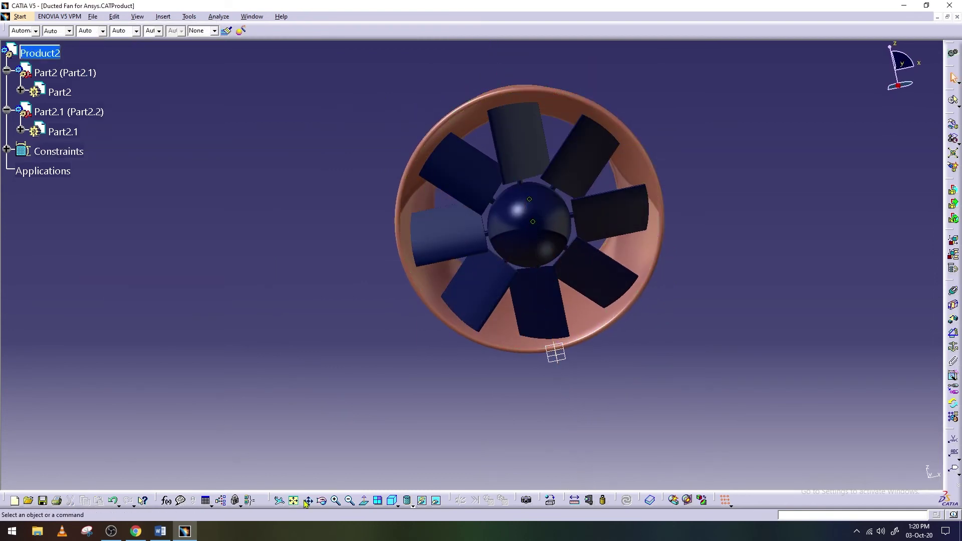
# - Bring up the File > Open file browser
pyautogui.click(93, 17)
pyautogui.click(115, 51)
pyautogui.scroll(-5, 481, 241)
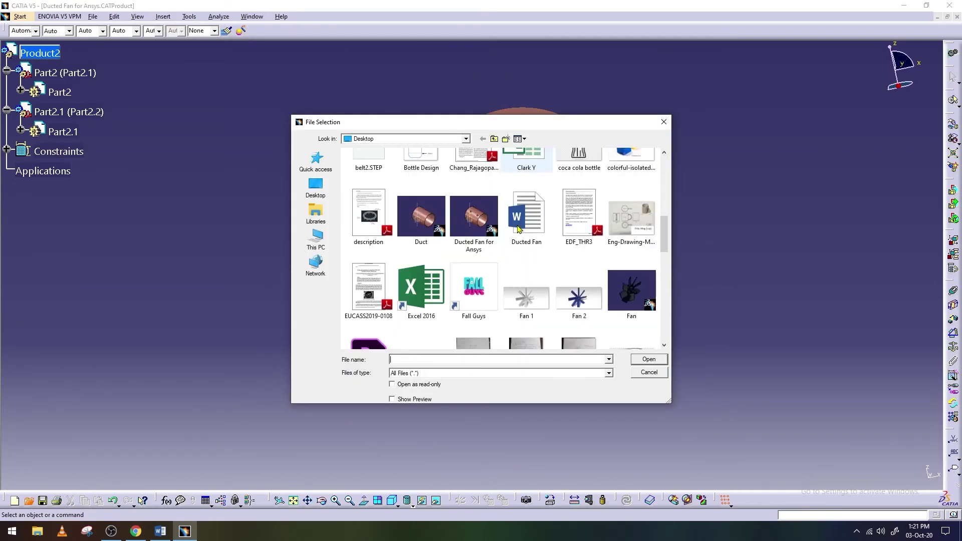
# - Reopen the Duct part and return to the Ducted Fan assembly in a side view
pyautogui.doubleClick(420, 211)
pyautogui.click(554, 288)
pyautogui.click(218, 17)
pyautogui.click(250, 100)
pyautogui.moveTo(481, 270); pyautogui.dragTo(501, 300, button='middle')
pyautogui.click(393, 501)
pyautogui.click(407, 469)
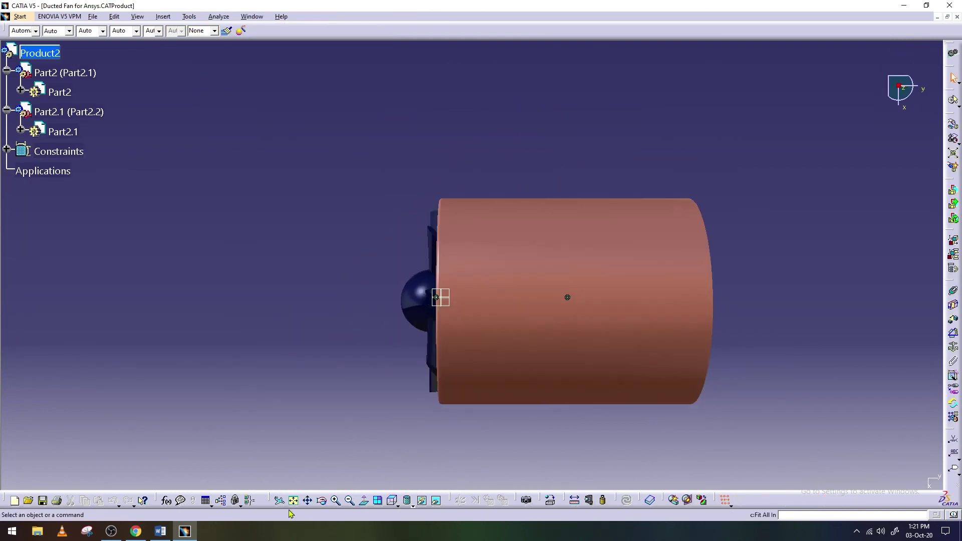
pyautogui.moveTo(471, 433); pyautogui.dragTo(450, 432, button='middle')
# - Activate the fan part and translate its body 308 mm along Plane.4 into the duct
pyautogui.click(163, 16)
pyautogui.doubleClick(60, 91)
pyautogui.click(163, 16)
pyautogui.click(300, 198)
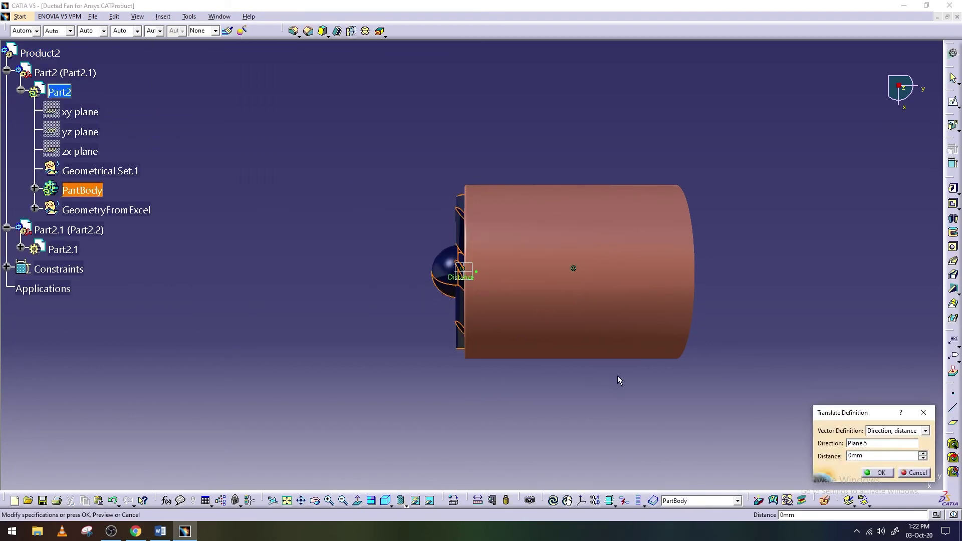
pyautogui.moveTo(619, 380); pyautogui.dragTo(558, 316, button='middle')
pyautogui.press('Escape')
pyautogui.click(162, 17)
pyautogui.click(301, 198)
pyautogui.click(515, 285)
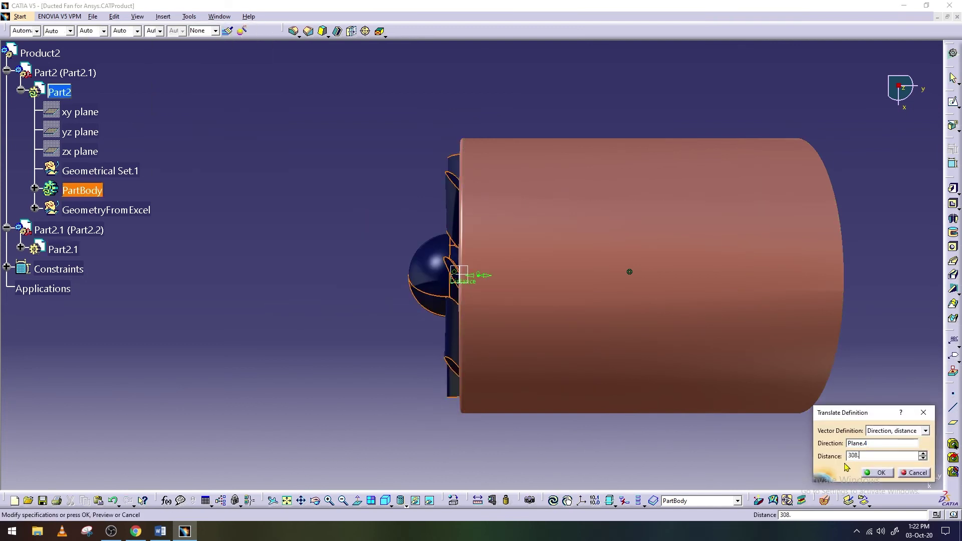
pyautogui.click(874, 472)
pyautogui.moveTo(457, 272); pyautogui.dragTo(351, 317, button='middle')
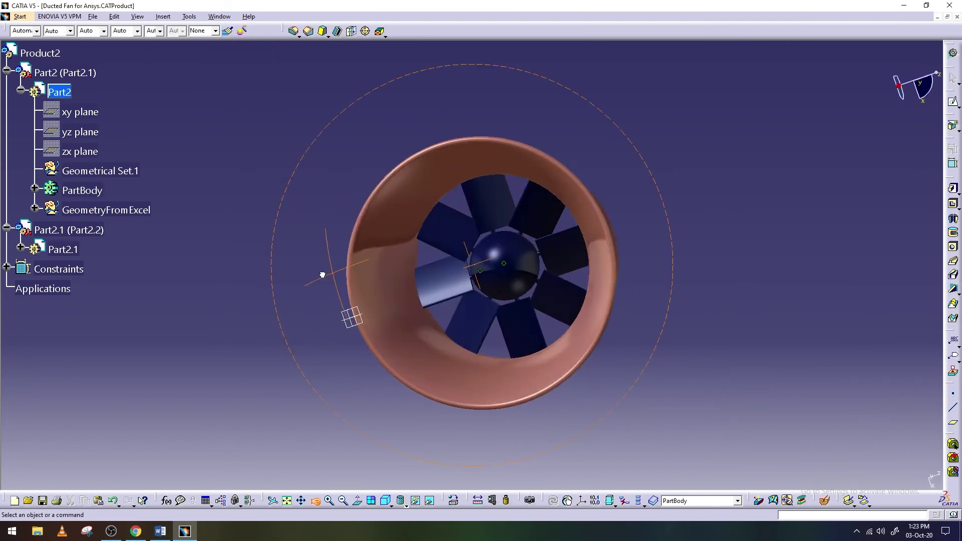
pyautogui.moveTo(322, 275)
pyautogui.mouseDown(button='middle')
pyautogui.moveTo(382, 311)
pyautogui.moveTo(544, 282)
pyautogui.mouseUp(button='middle')
# - Save Fan.CATPart and collapse the fan part's tree branch
pyautogui.click(93, 16)
pyautogui.click(122, 91)
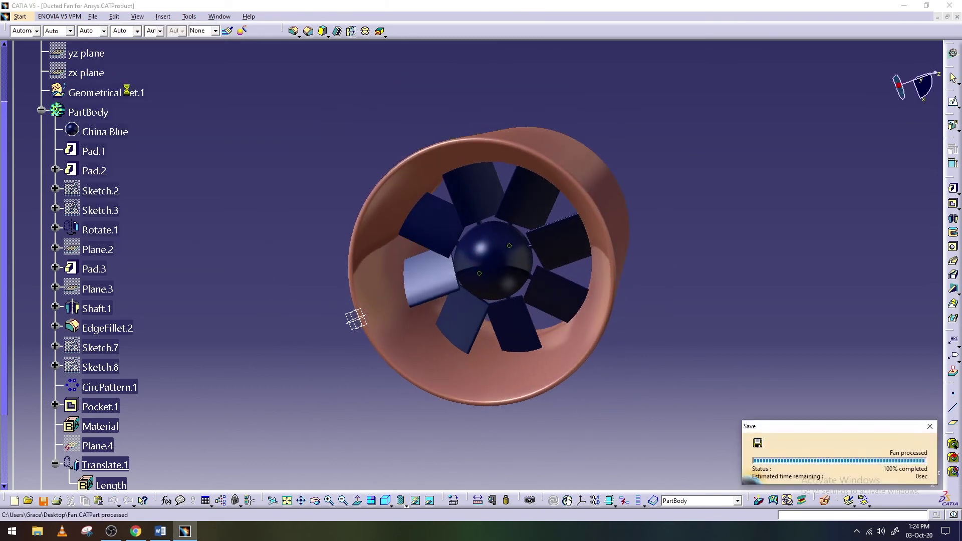
pyautogui.moveTo(372, 389); pyautogui.dragTo(354, 401, button='middle')
pyautogui.click(11, 128)
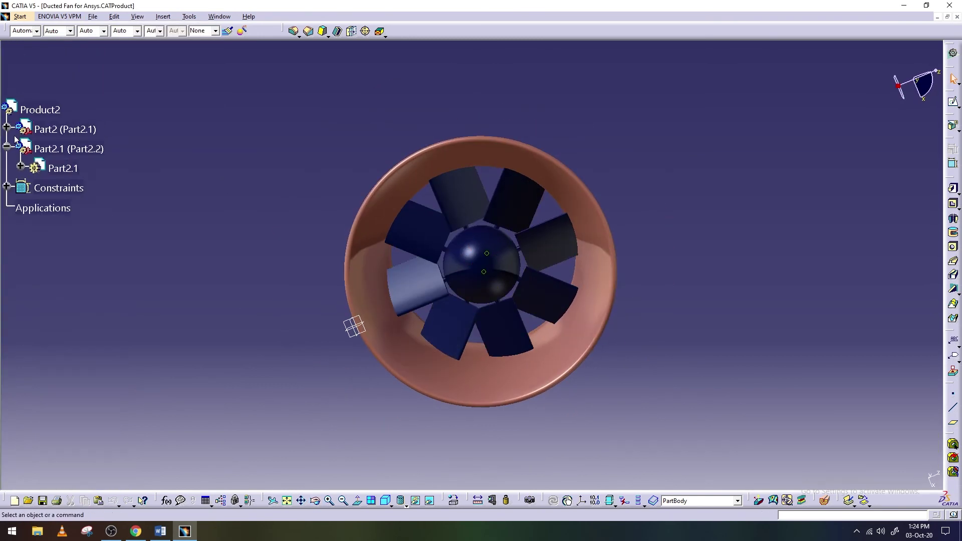
# - Apply transparency to the duct part in its Graphic properties
pyautogui.rightClick(70, 104)
pyautogui.click(95, 191)
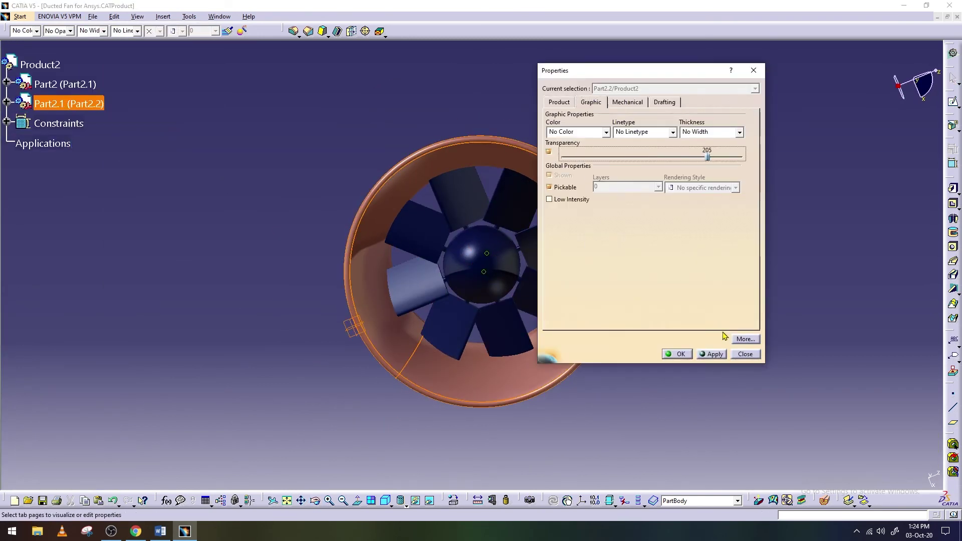
pyautogui.click(677, 354)
# - Delete the Sunshine Orange material from the duct, then undo the deletion
pyautogui.rightClick(58, 103)
pyautogui.click(6, 103)
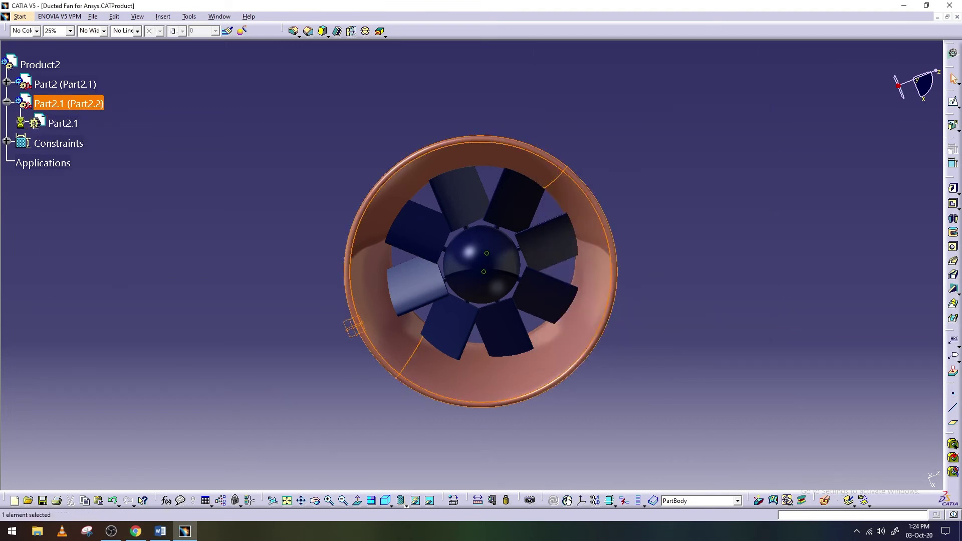
pyautogui.click(20, 123)
pyautogui.rightClick(91, 241)
pyautogui.click(63, 122)
pyautogui.hotkey('ctrl', 'z')
# - Orbit around the fan and collapse the duct's tree branch
pyautogui.moveTo(350, 325)
pyautogui.mouseDown(button='middle')
pyautogui.moveTo(314, 320)
pyautogui.moveTo(373, 331)
pyautogui.mouseUp(button='middle')
pyautogui.click(7, 103)
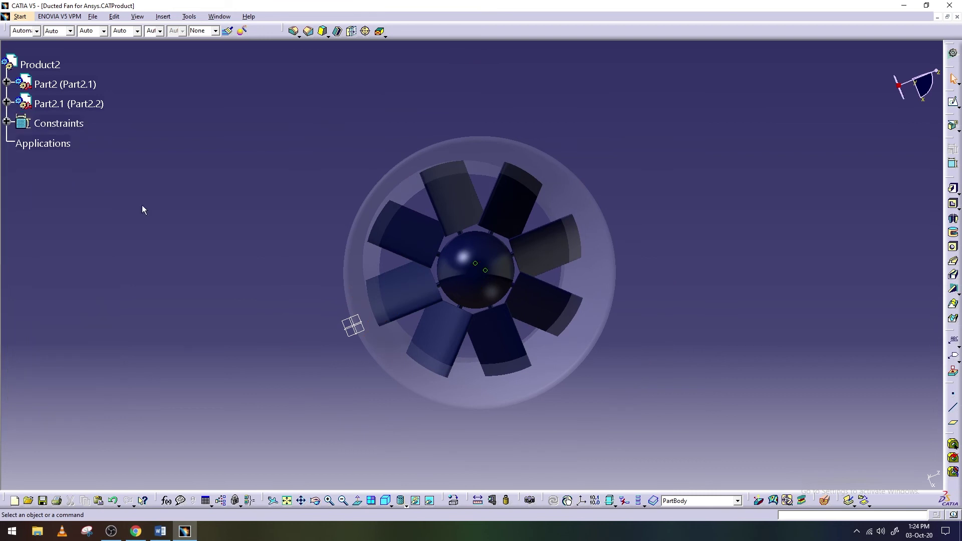
pyautogui.moveTo(232, 274); pyautogui.dragTo(408, 231, button='middle')
pyautogui.click(92, 16)
pyautogui.click(362, 252)
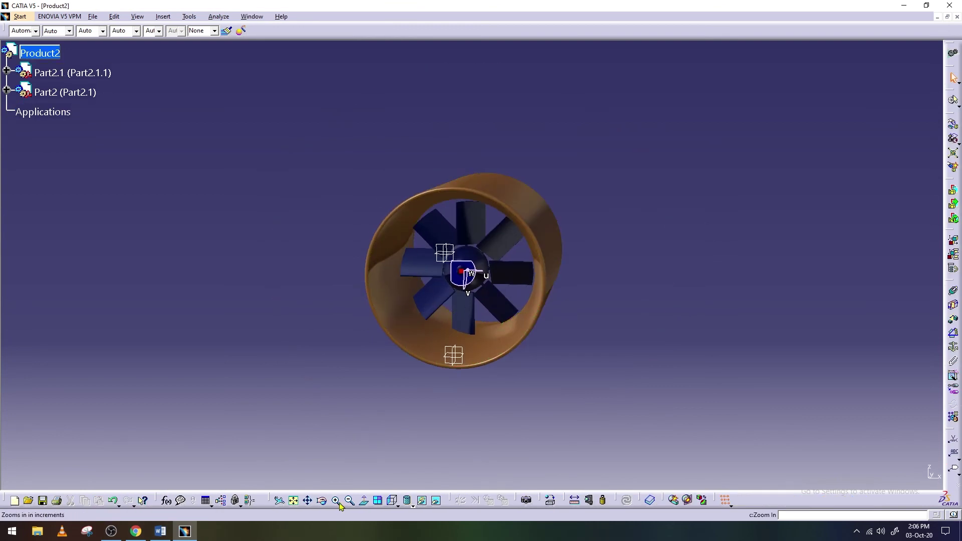
# - Zoom out on the fan and duct, check the Ducted Fan Word document, and show the right view
pyautogui.moveTo(648, 292)
pyautogui.mouseDown(button='middle')
pyautogui.moveTo(410, 269)
pyautogui.moveTo(491, 281)
pyautogui.moveTo(500, 259)
pyautogui.mouseUp(button='middle')
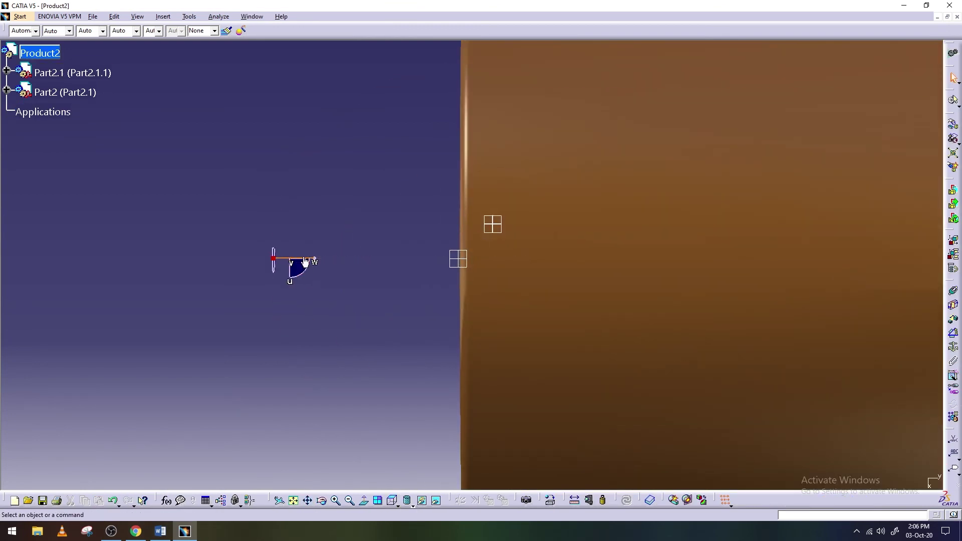
pyautogui.keyDown('ctrl'); pyautogui.moveTo(492, 223); pyautogui.dragTo(268, 219, button='middle'); pyautogui.keyUp('ctrl')
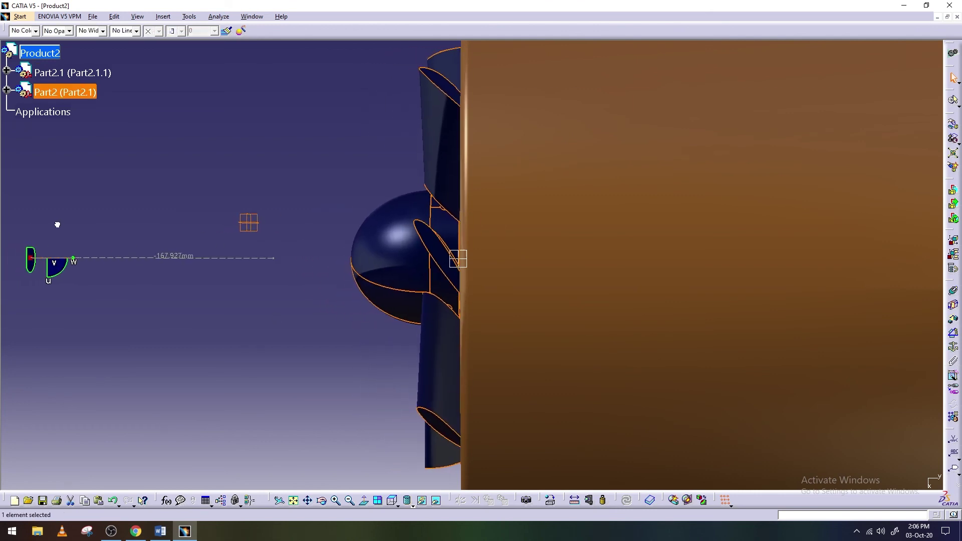
pyautogui.hotkey('alt', 'Tab')
pyautogui.keyDown('ctrl'); pyautogui.scroll(-3, 868, 222); pyautogui.keyUp('ctrl')
pyautogui.keyDown('ctrl'); pyautogui.scroll(3, 868, 222); pyautogui.keyUp('ctrl')
pyautogui.hotkey('alt', 'Tab')
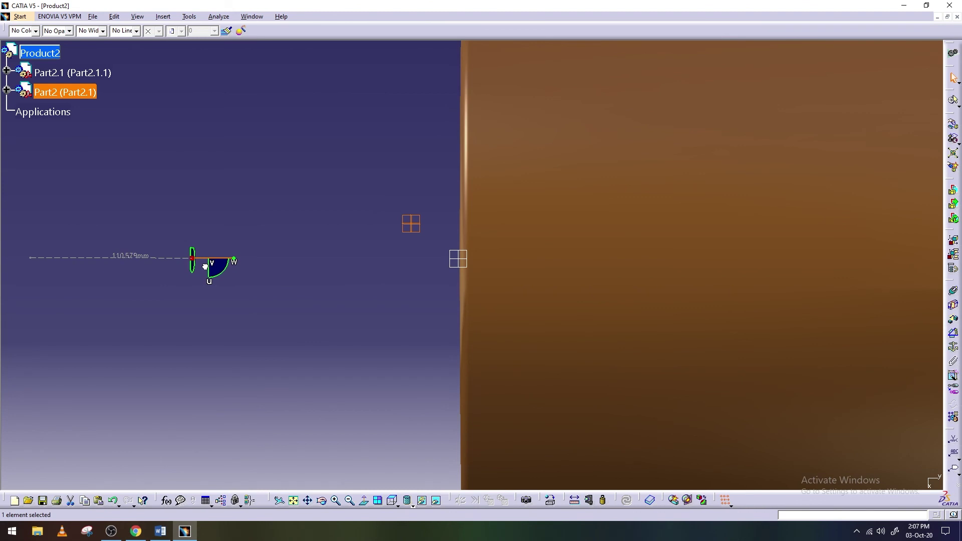
pyautogui.moveTo(328, 212)
pyautogui.keyDown('ctrl'); pyautogui.mouseDown(button='middle')
pyautogui.moveTo(351, 300)
pyautogui.moveTo(540, 366)
pyautogui.mouseUp(button='middle'); pyautogui.keyUp('ctrl')
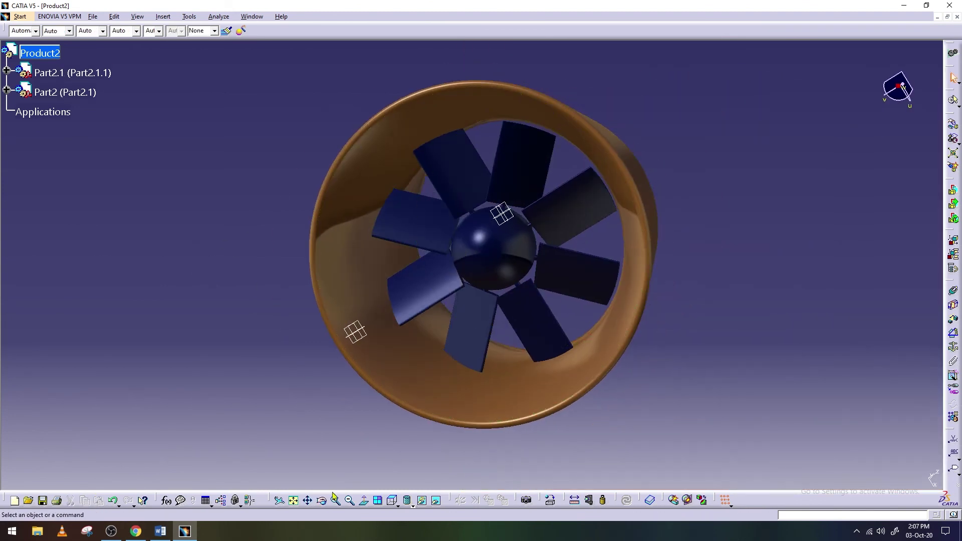
pyautogui.click(408, 469)
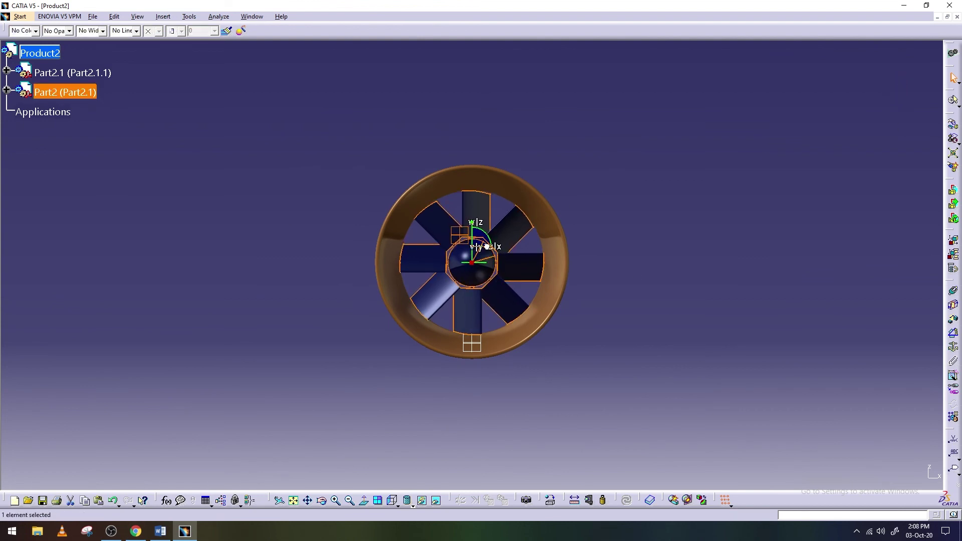
# - Inspect the fan blades inside the duct from side, back and close-up angles
pyautogui.moveTo(601, 204)
pyautogui.mouseDown(button='middle')
pyautogui.moveTo(496, 306)
pyautogui.moveTo(348, 264)
pyautogui.moveTo(397, 307)
pyautogui.moveTo(592, 275)
pyautogui.moveTo(310, 283)
pyautogui.moveTo(350, 279)
pyautogui.mouseUp(button='middle')
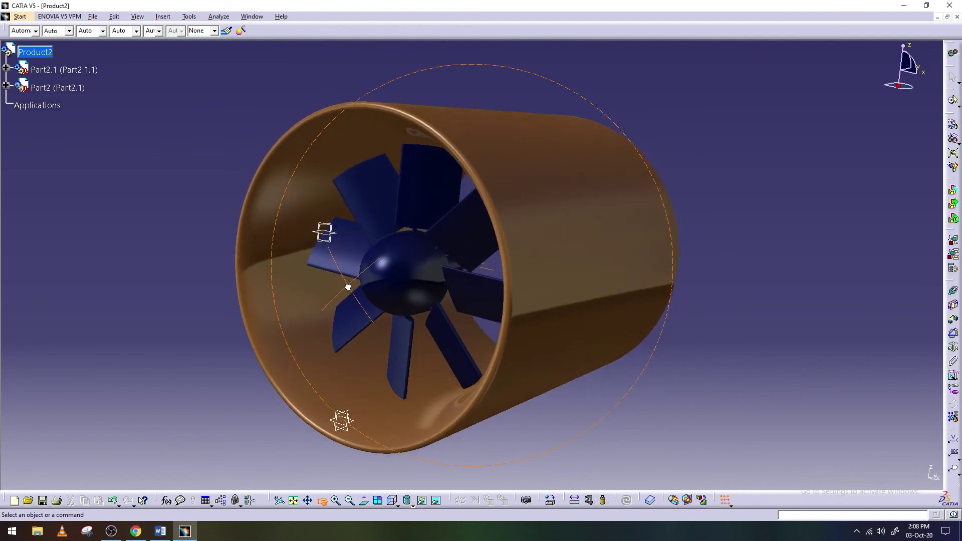
pyautogui.moveTo(392, 500); pyautogui.dragTo(407, 455)
pyautogui.click(407, 442)
pyautogui.moveTo(548, 392)
pyautogui.mouseDown(button='middle')
pyautogui.moveTo(569, 453)
pyautogui.moveTo(477, 471)
pyautogui.mouseUp(button='middle')
pyautogui.moveTo(392, 499); pyautogui.dragTo(406, 450)
pyautogui.click(407, 442)
pyautogui.moveTo(320, 312)
pyautogui.mouseDown(button='middle')
pyautogui.moveTo(530, 305)
pyautogui.moveTo(530, 225)
pyautogui.mouseUp(button='middle')
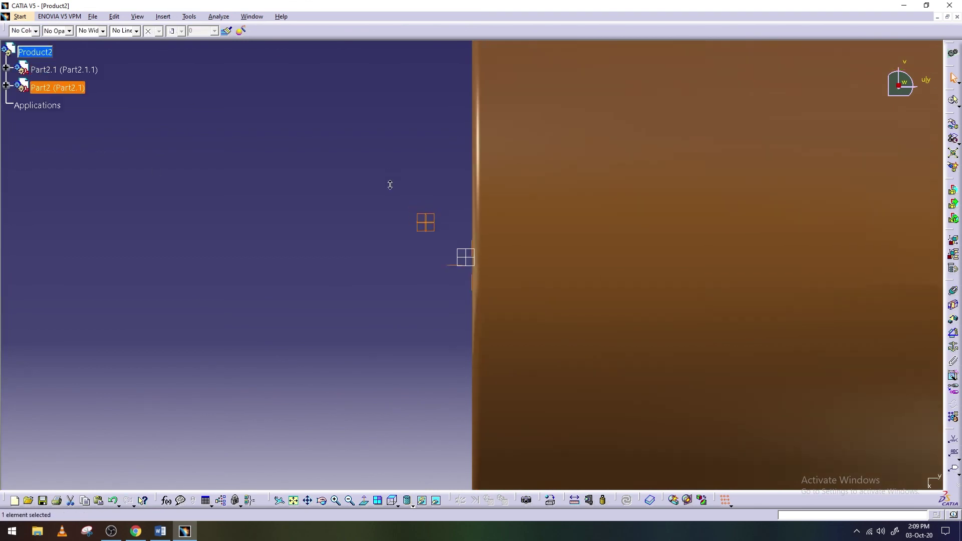
pyautogui.moveTo(389, 185); pyautogui.dragTo(626, 245, button='middle')
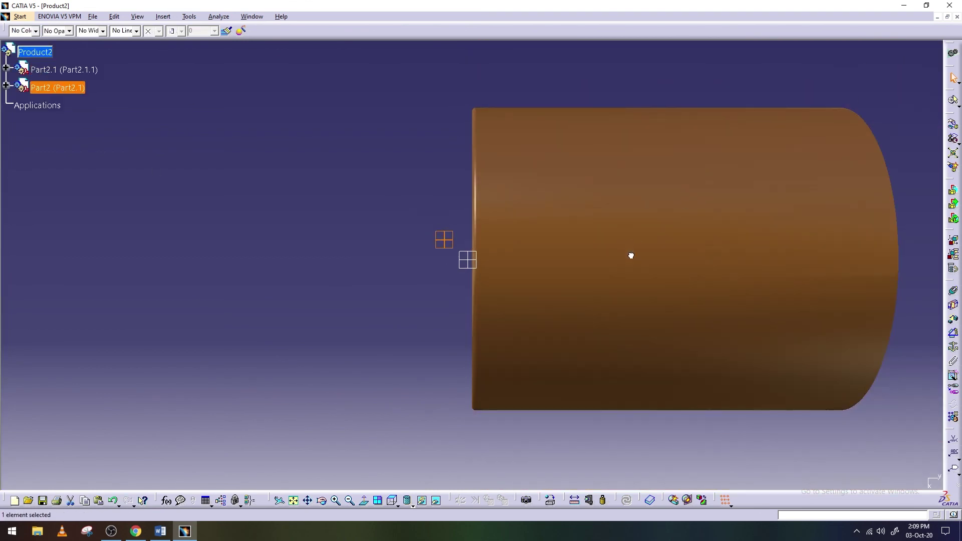
pyautogui.moveTo(552, 258); pyautogui.dragTo(368, 248, button='middle')
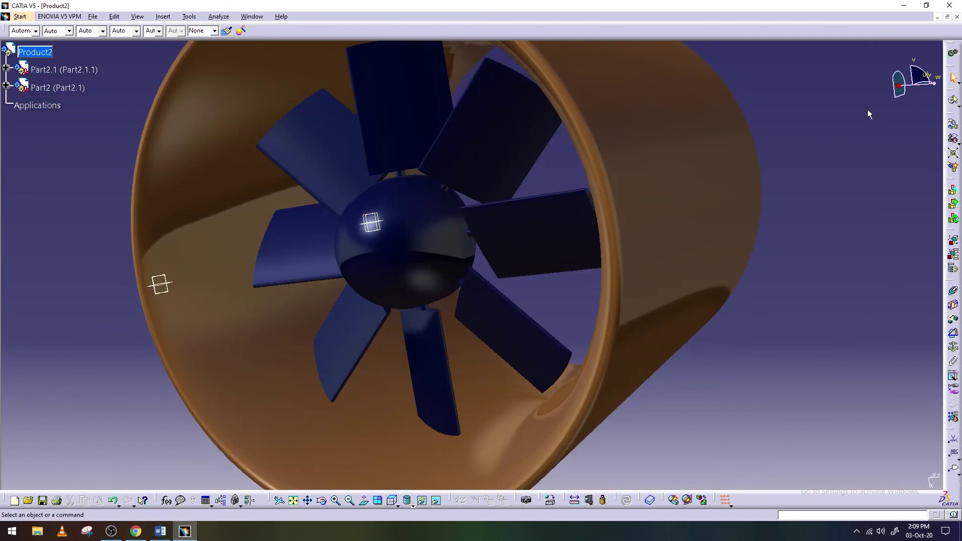
pyautogui.moveTo(346, 348); pyautogui.dragTo(514, 279, button='middle')
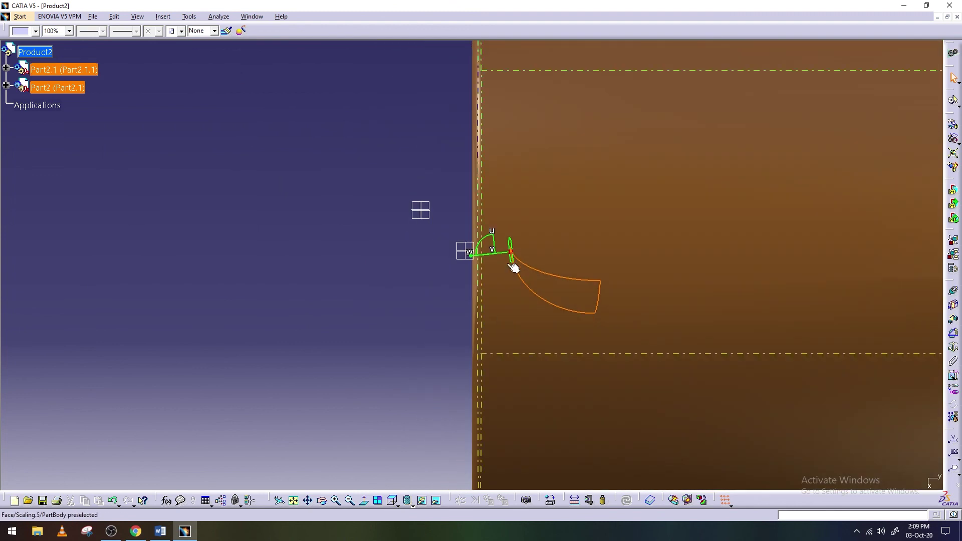
# - Slide the fan left along its axis and centre it just inside the duct opening
pyautogui.moveTo(519, 250); pyautogui.dragTo(414, 254)
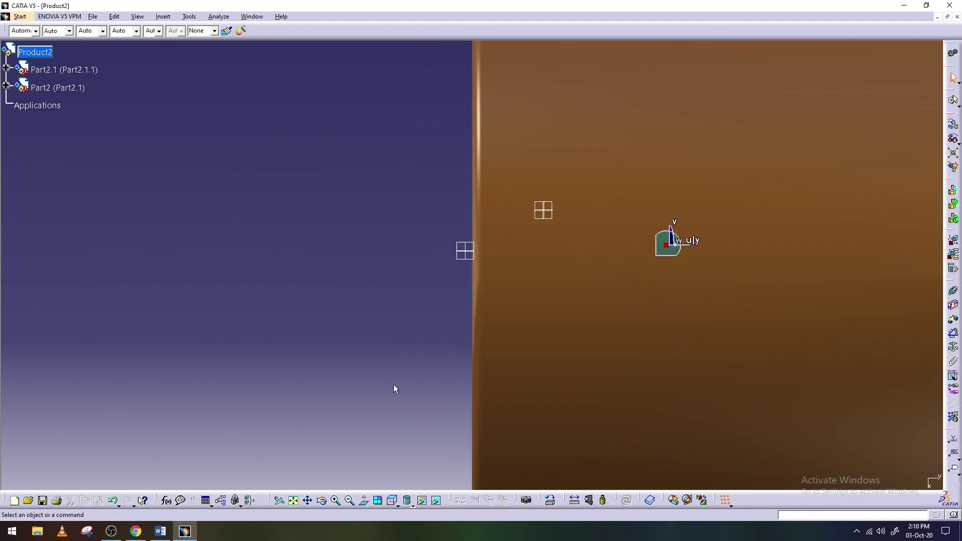
pyautogui.click(394, 500)
pyautogui.click(406, 484)
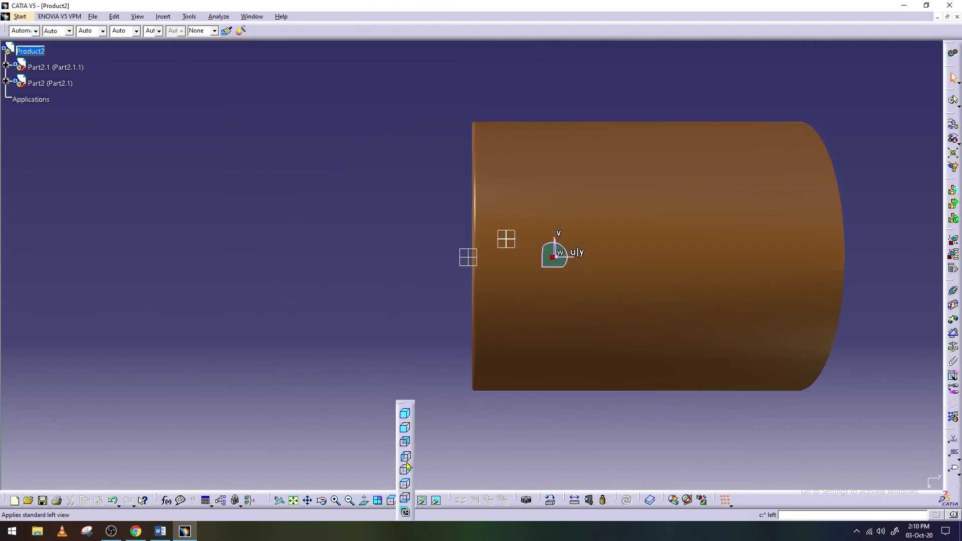
pyautogui.moveTo(412, 416); pyautogui.dragTo(412, 370, button='middle')
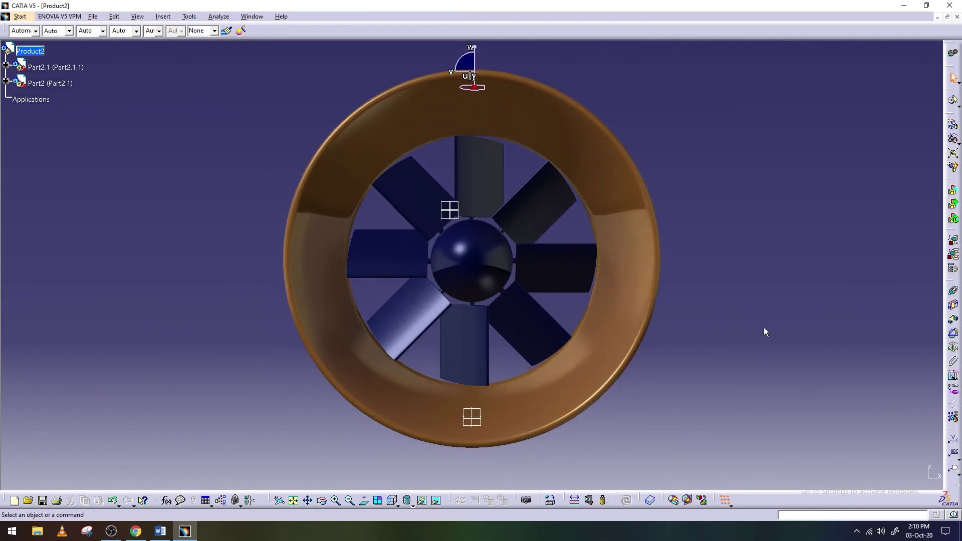
pyautogui.moveTo(489, 252); pyautogui.dragTo(470, 234)
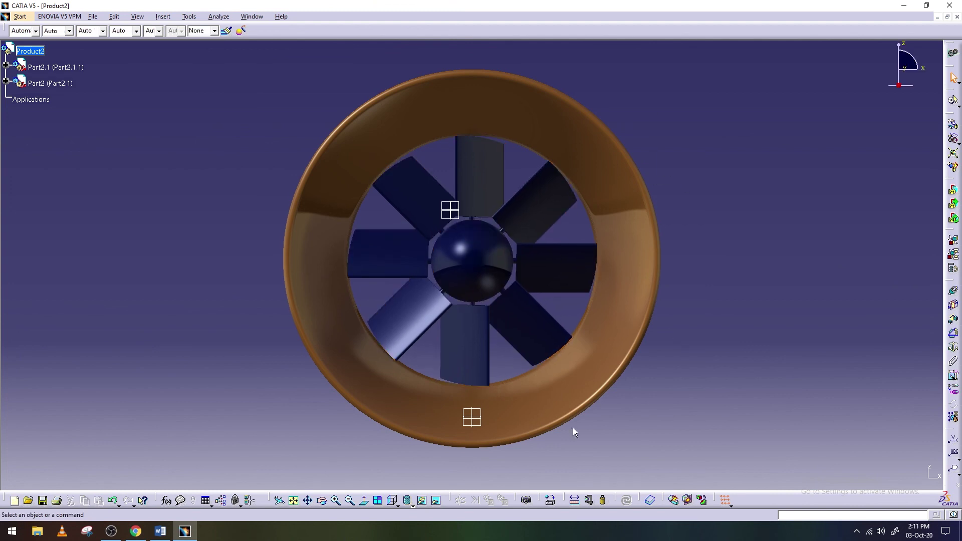
pyautogui.click(406, 413)
pyautogui.press('F3')
pyautogui.moveTo(231, 337)
pyautogui.mouseDown(button='middle')
pyautogui.moveTo(410, 230)
pyautogui.moveTo(674, 322)
pyautogui.moveTo(434, 335)
pyautogui.mouseUp(button='middle')
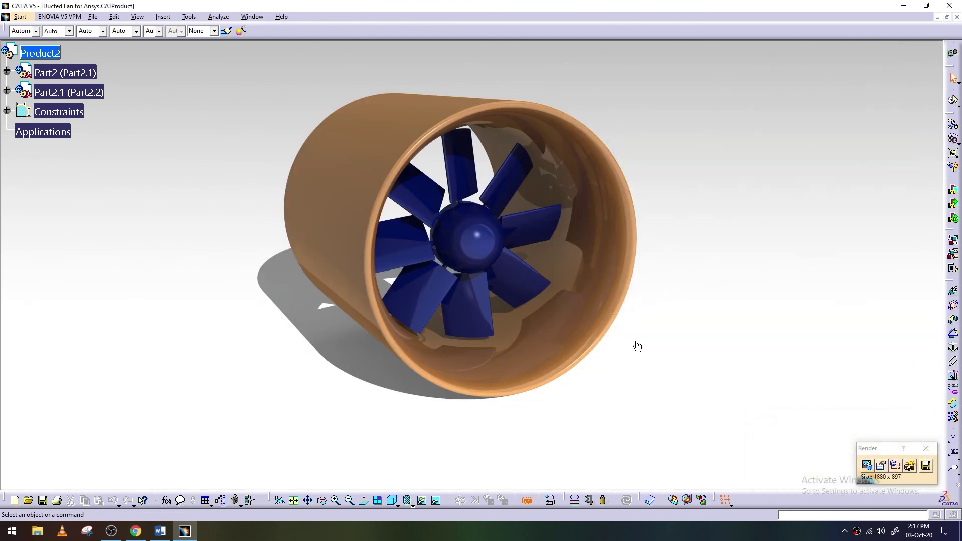
# - Save the shadowed render as a TIFF image and apply Black material to the duct
pyautogui.click(926, 465)
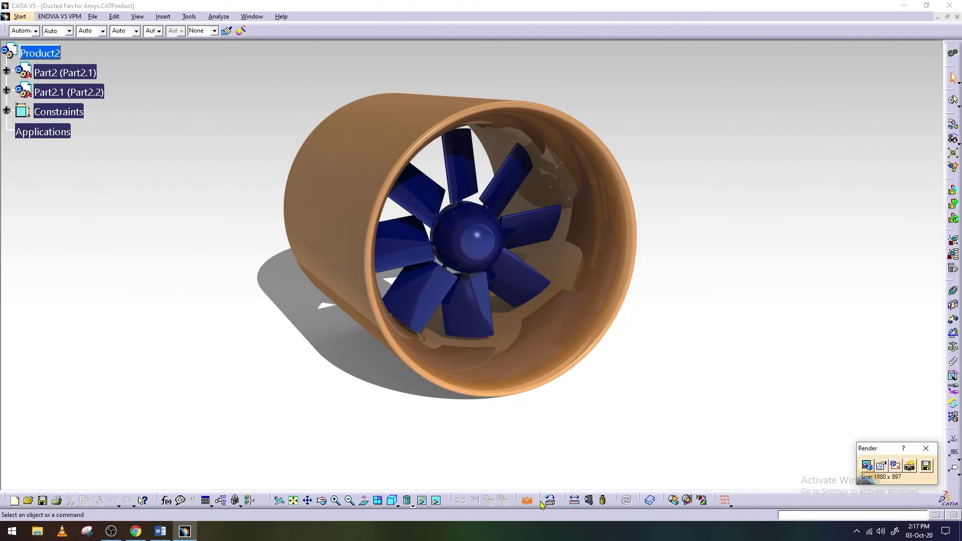
pyautogui.click(820, 344)
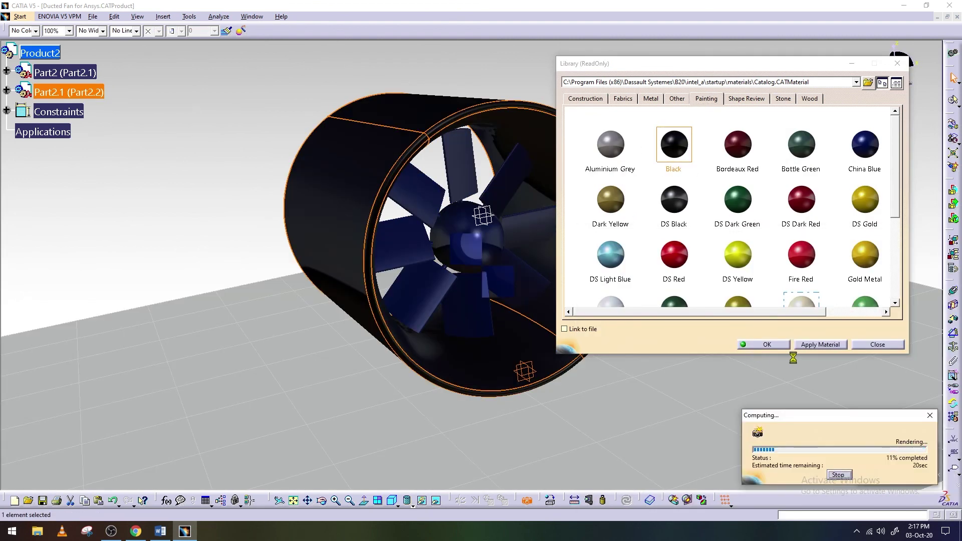